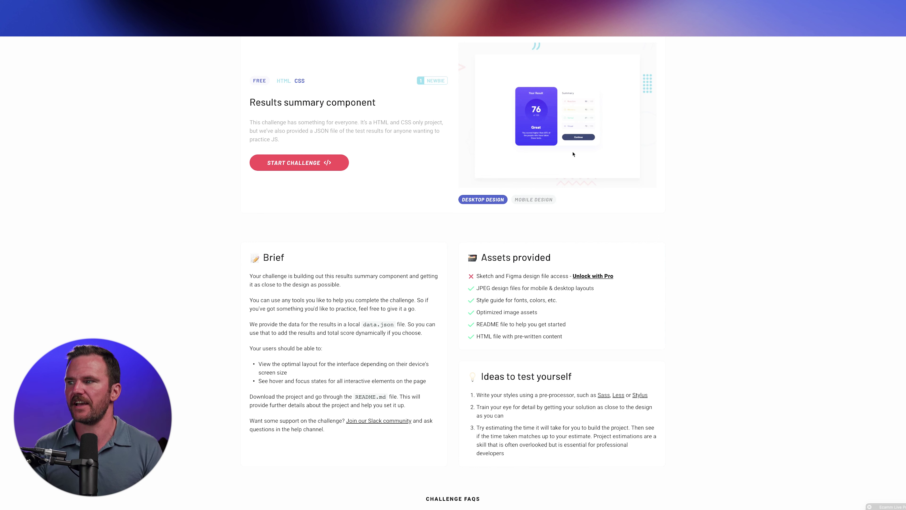
Preview the challenge's mobile and desktop designs, and start the Results summary component challenge.
click(533, 200)
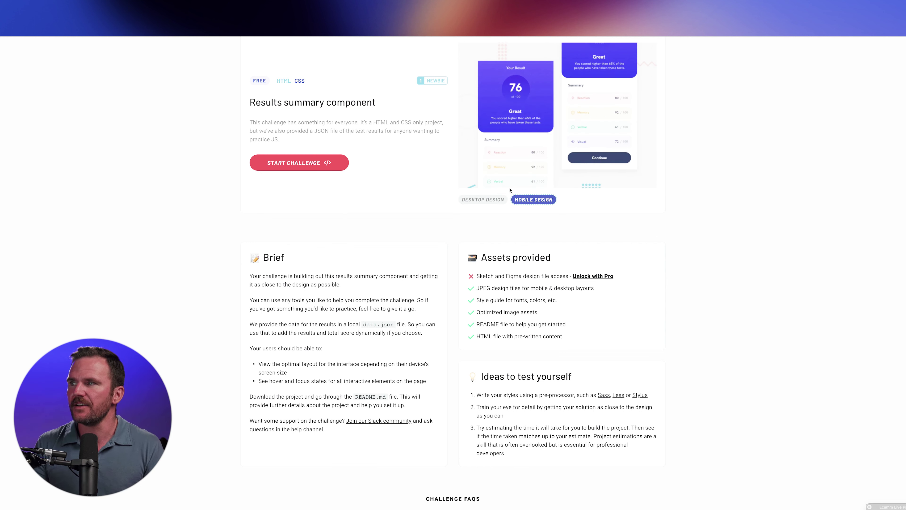
click(482, 199)
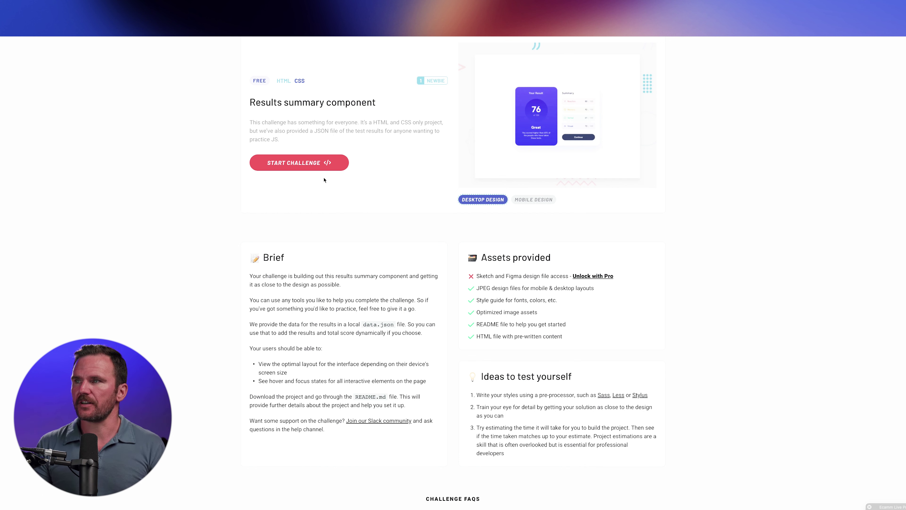
click(331, 164)
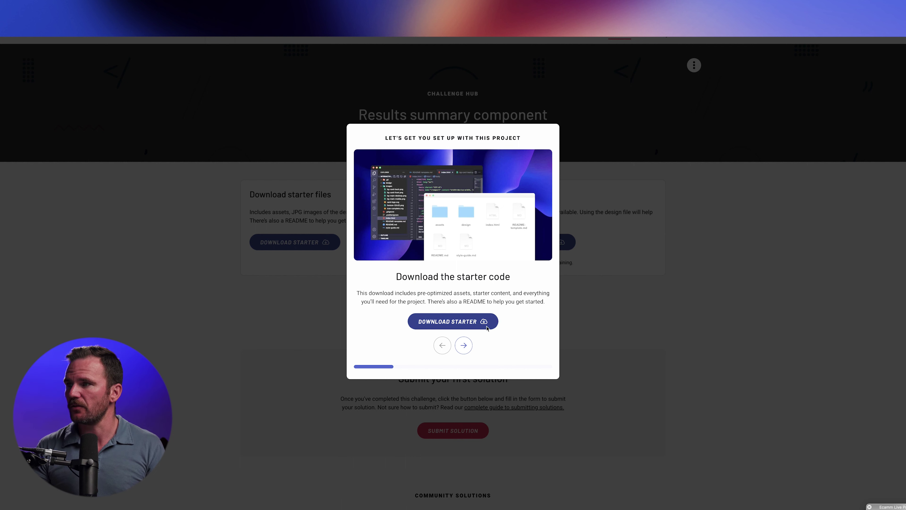
Download the challenge's Figma design file, accepting the use of one credit, and go on through the project setup guide.
click(464, 346)
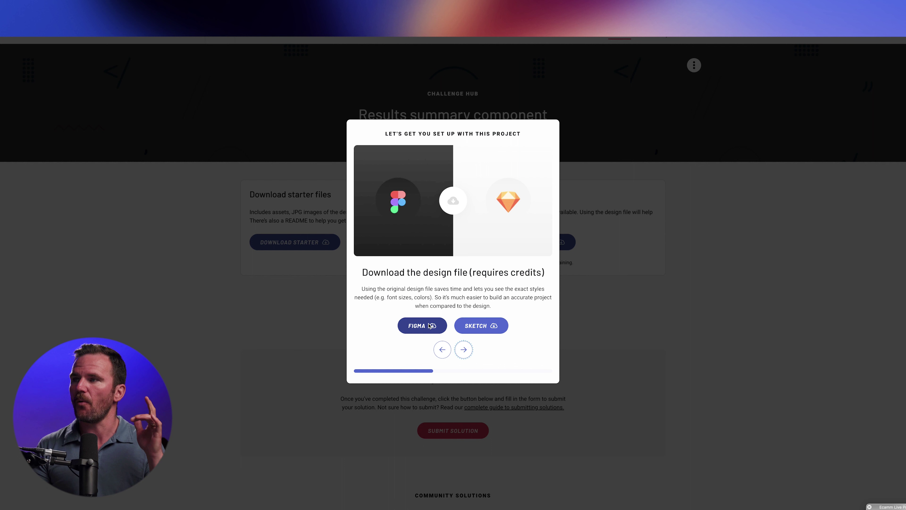
click(435, 332)
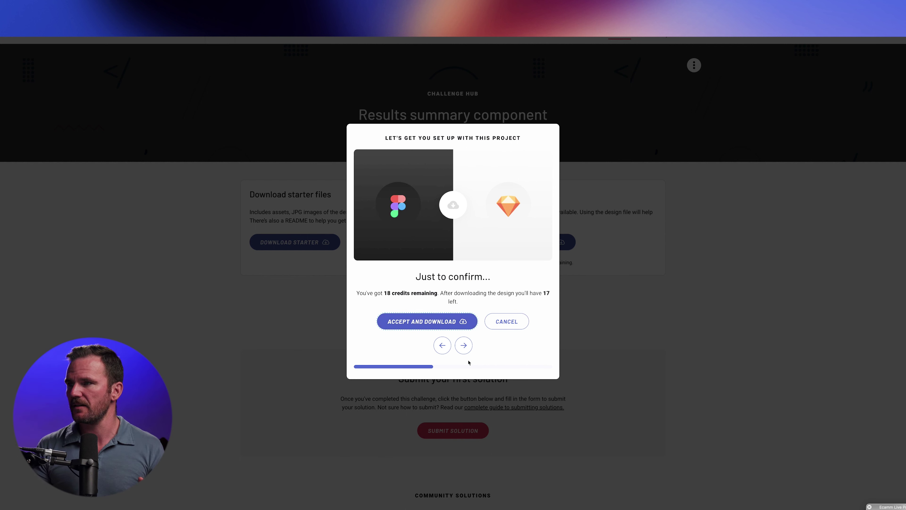
click(444, 323)
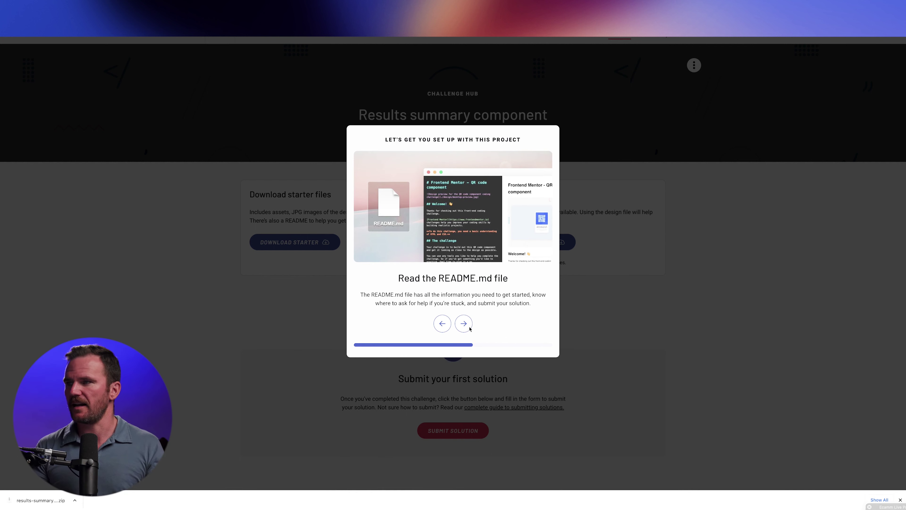
click(469, 321)
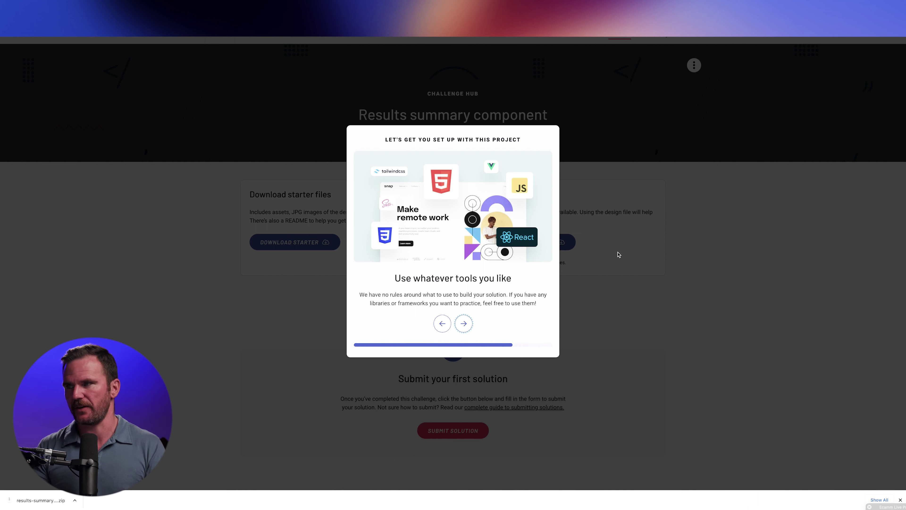
click(464, 323)
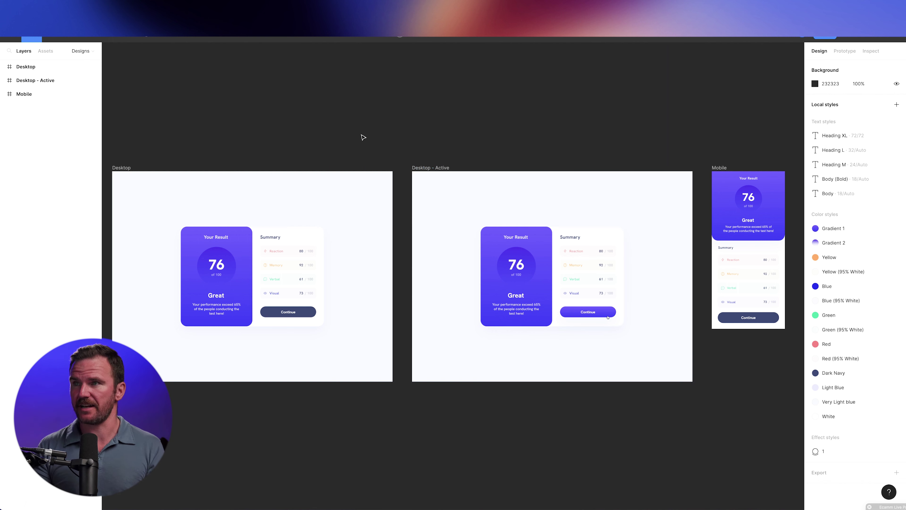
In the Figma file, examine the results card in the Desktop, Desktop - Active and Mobile frames.
scroll(259, 176, down, 1)
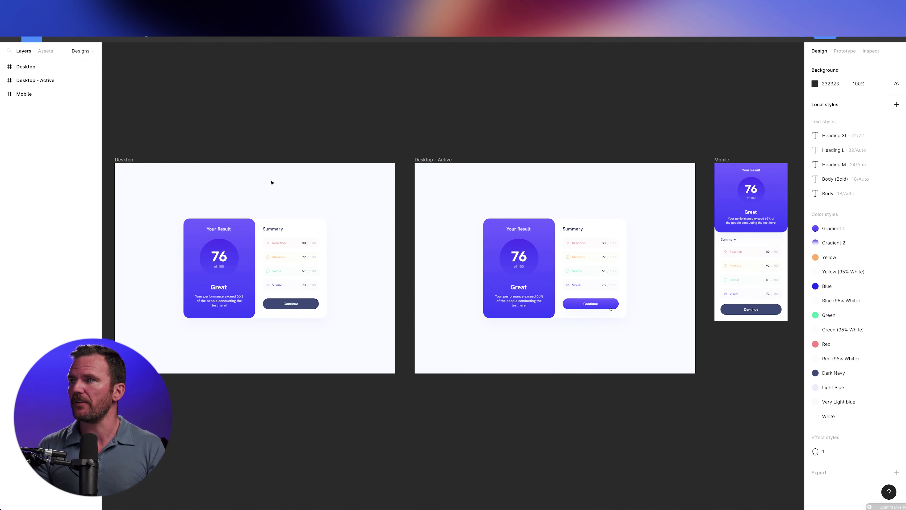
scroll(279, 263, up, 5)
scroll(279, 263, left, 3)
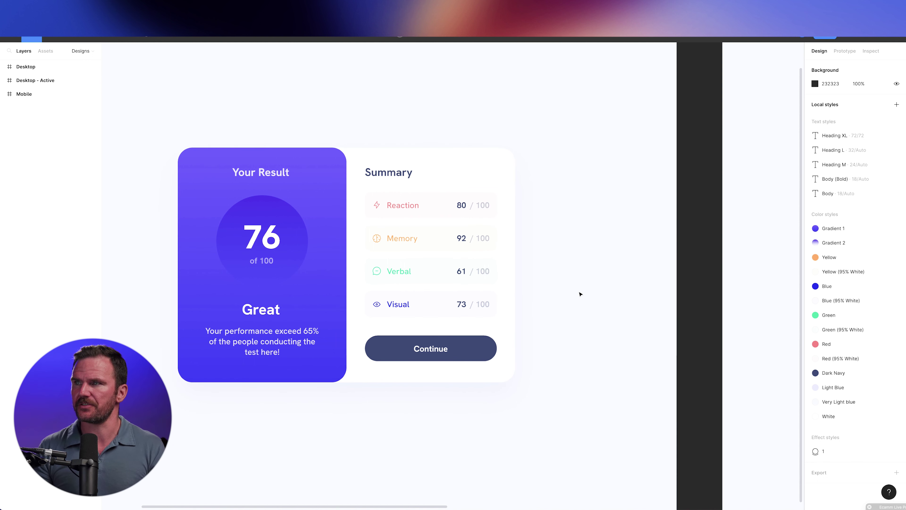
scroll(578, 293, right, 16)
scroll(579, 293, left, 3)
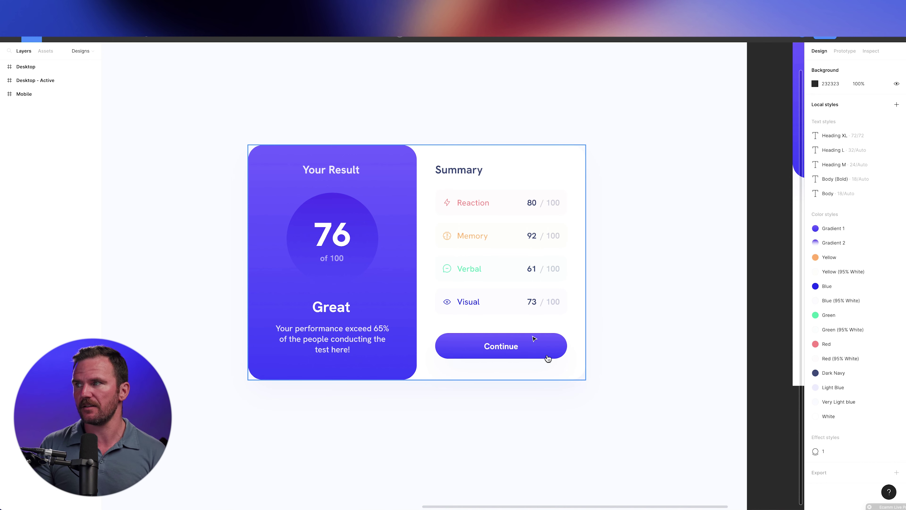
key(n)
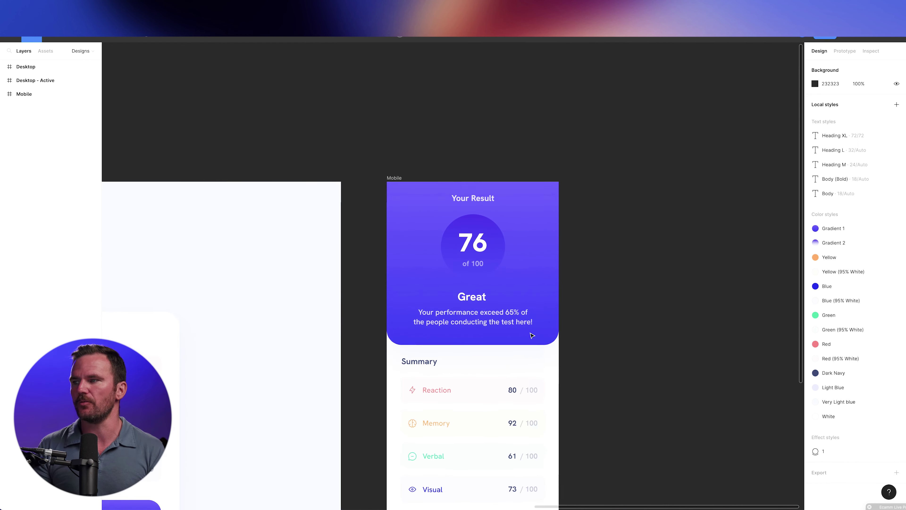
scroll(534, 332, down, 3)
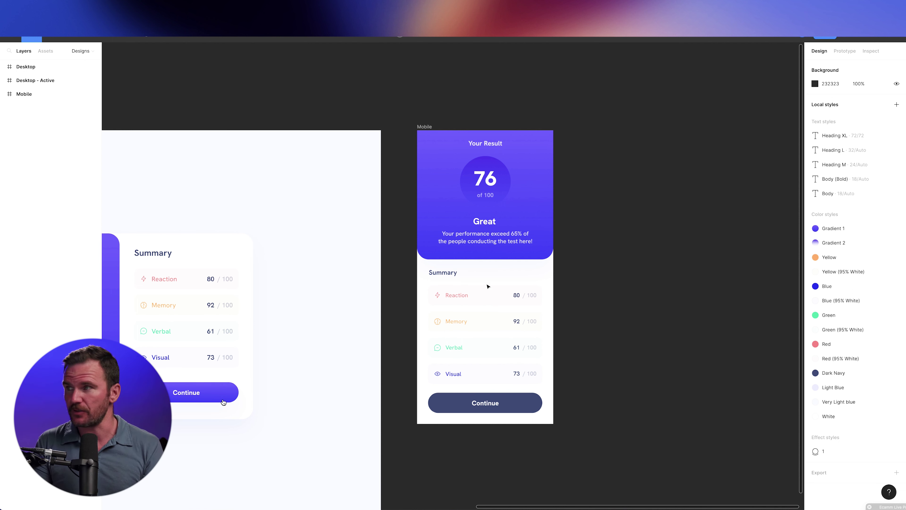
scroll(484, 289, left, 20)
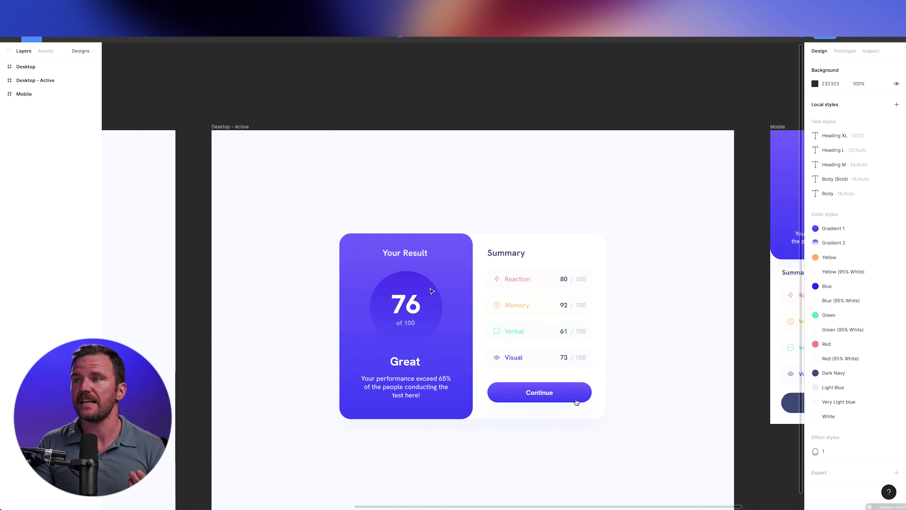
scroll(431, 291, left, 3)
scroll(471, 307, down, 5)
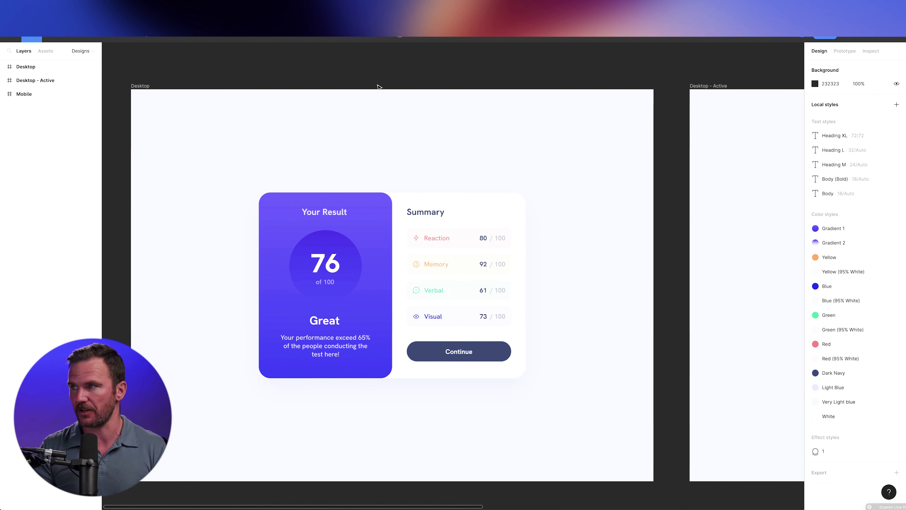
Look up the hex values of the design's Dark Navy and Yellow colour styles.
click(896, 401)
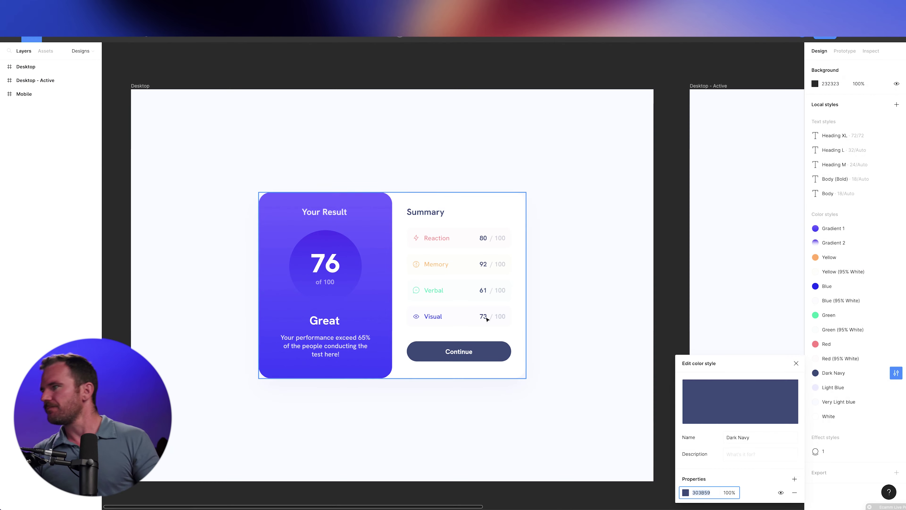
key(super+Tab)
key(super+Tab)
double_click(509, 312)
key(Escape)
click(500, 292)
double_click(502, 292)
key(Escape)
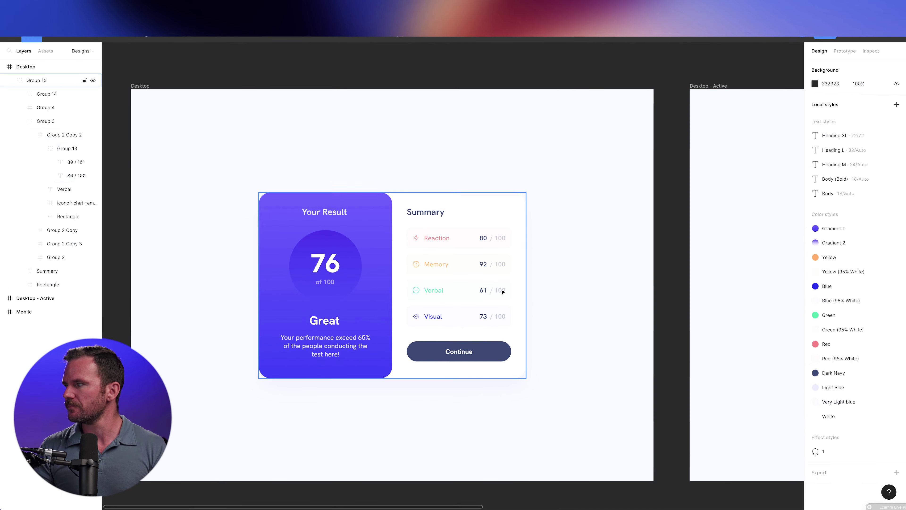
click(896, 286)
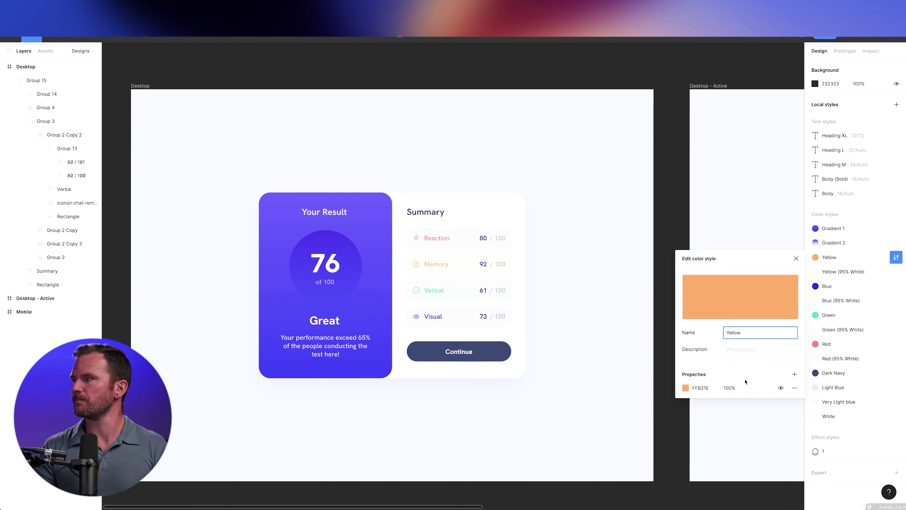
click(700, 387)
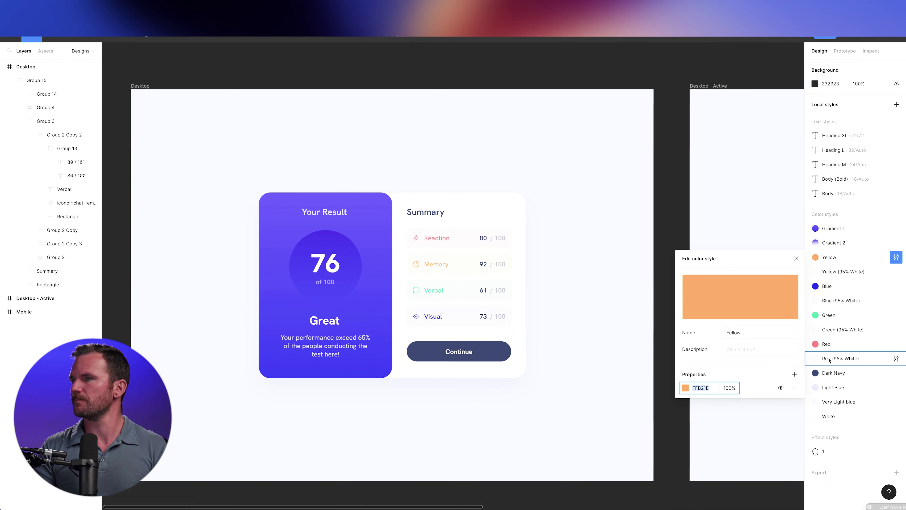
Inspect the Heading M text style of the card's Summary heading for its font family.
double_click(433, 212)
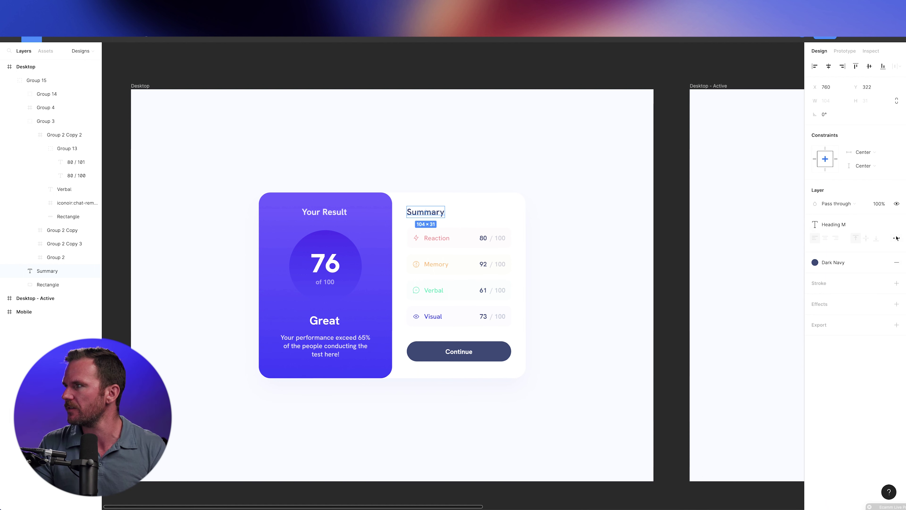
click(870, 224)
click(891, 303)
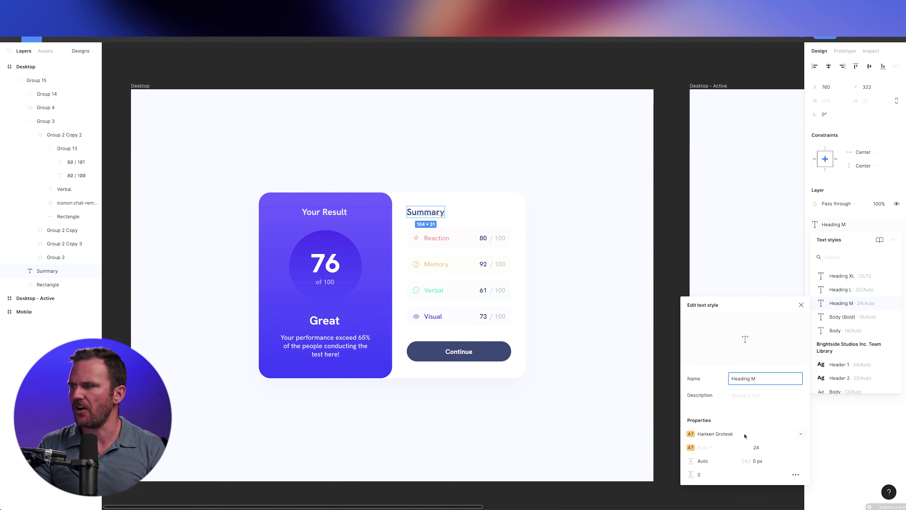
click(742, 435)
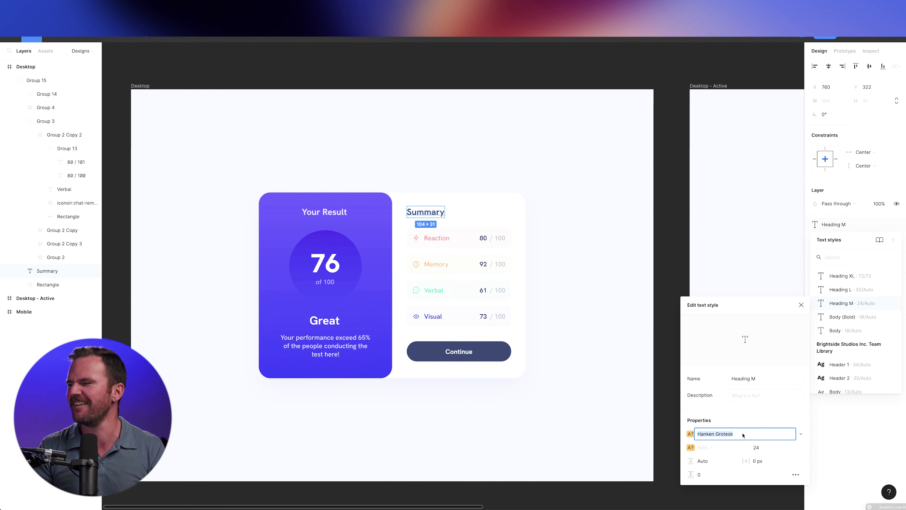
click(747, 438)
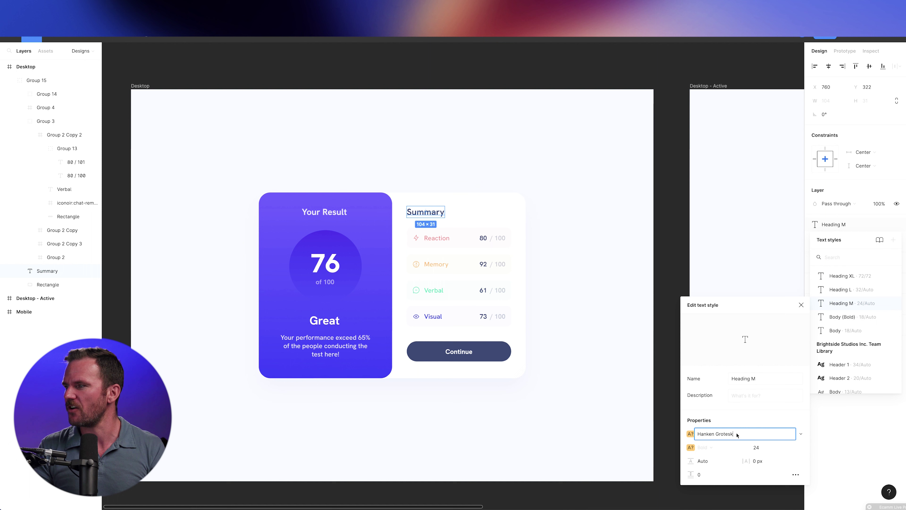
click(691, 437)
click(655, 432)
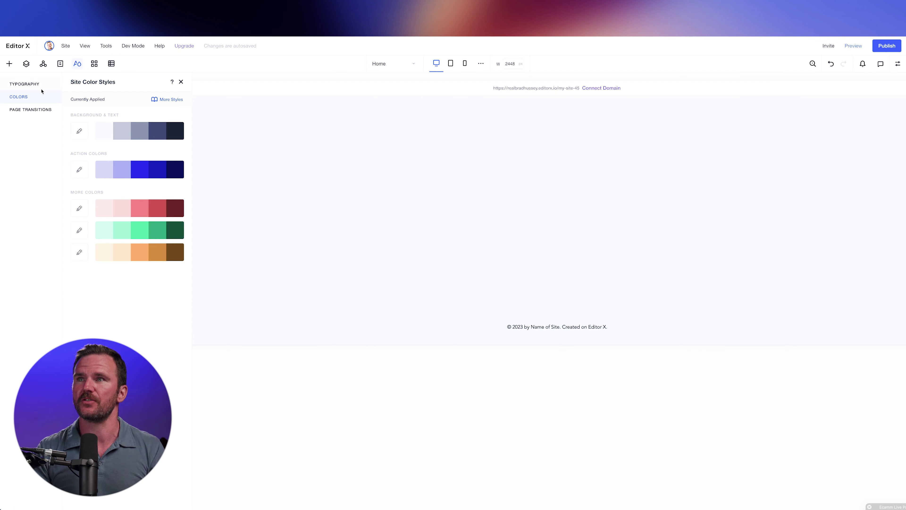
Switch to Editor X and set the site typography styles Heading 1 through Heading 5 to Inter Medium.
click(40, 84)
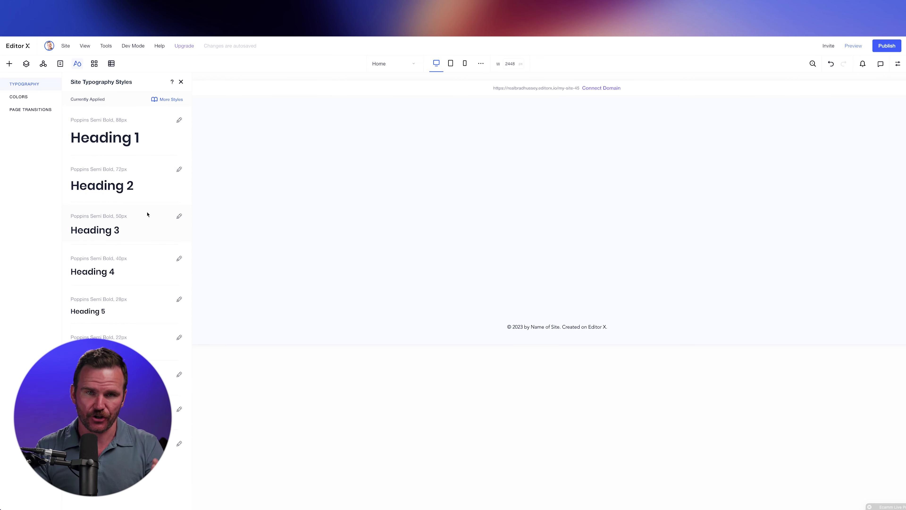
click(179, 119)
click(260, 134)
text(inter)
click(227, 158)
click(366, 244)
click(259, 300)
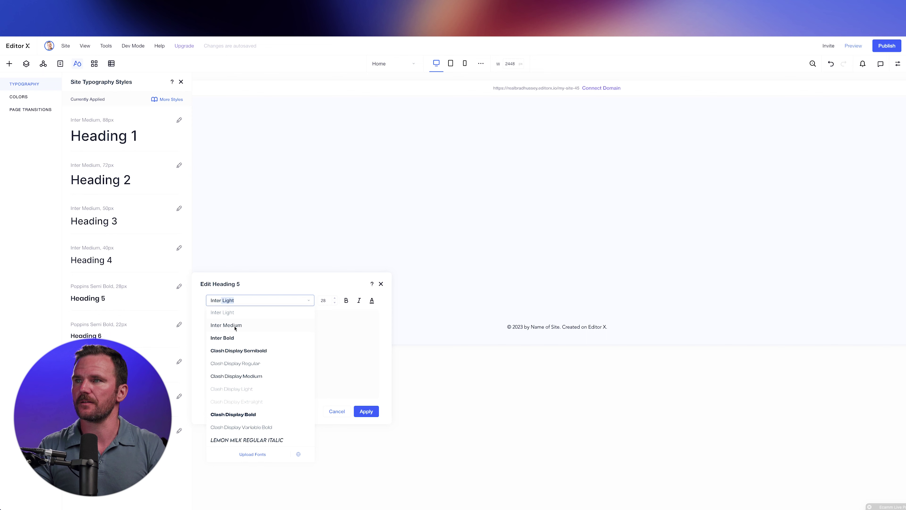
click(236, 326)
Change the remaining site typography styles below Heading 5 to the Inter font and open the site colours.
click(179, 357)
click(366, 482)
click(179, 392)
click(260, 383)
click(229, 396)
click(366, 493)
click(19, 97)
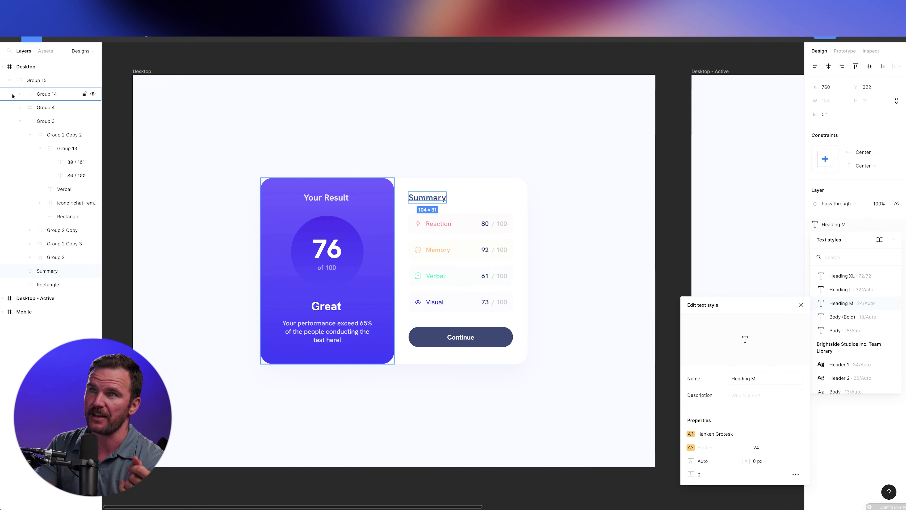
In Figma, examine the layer groups that make up the Desktop card's result panel and score rows.
click(20, 94)
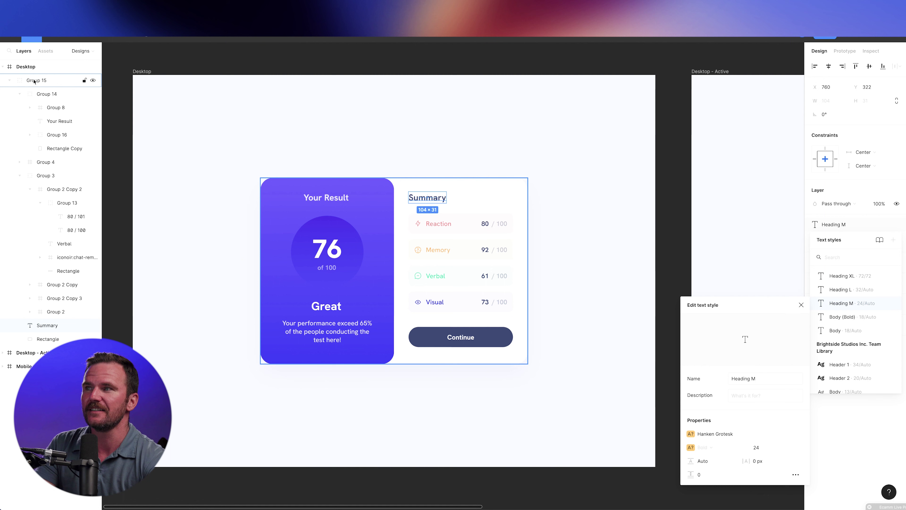
click(21, 95)
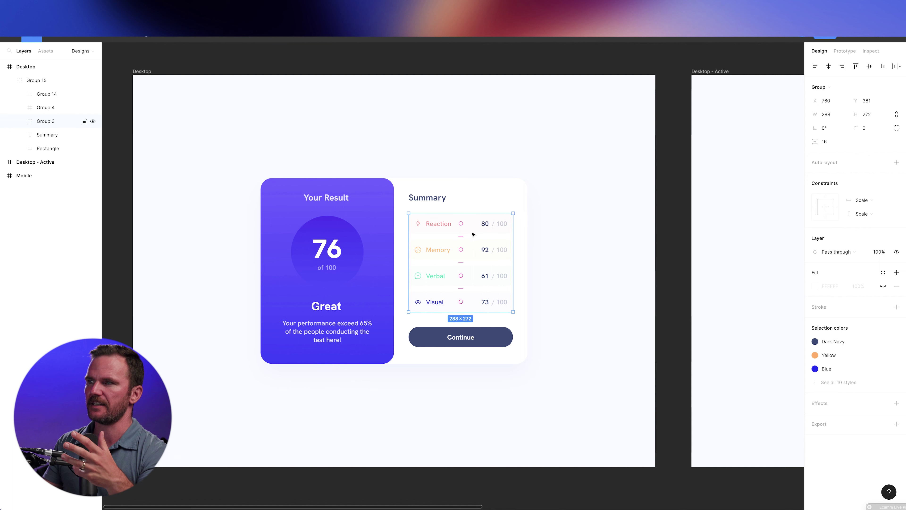
key(super+shift+4)
drag(396, 187, 521, 351)
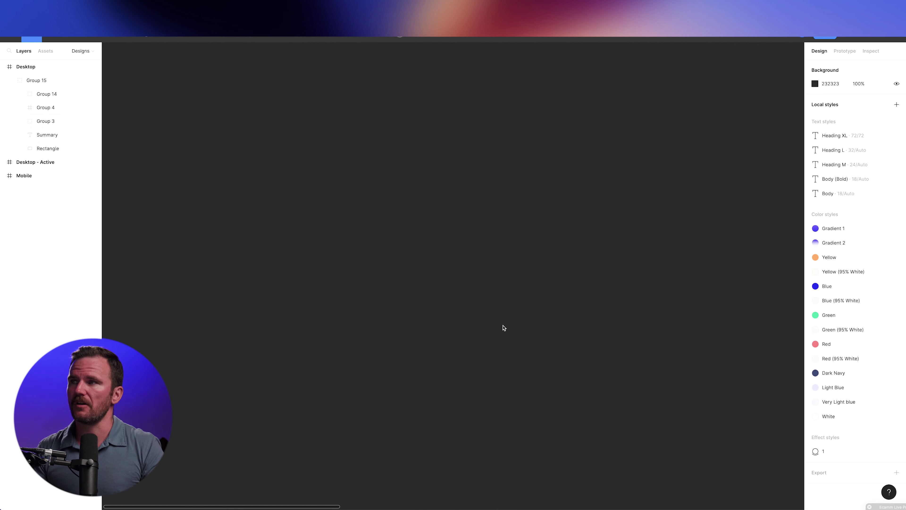
scroll(497, 327, right, 5)
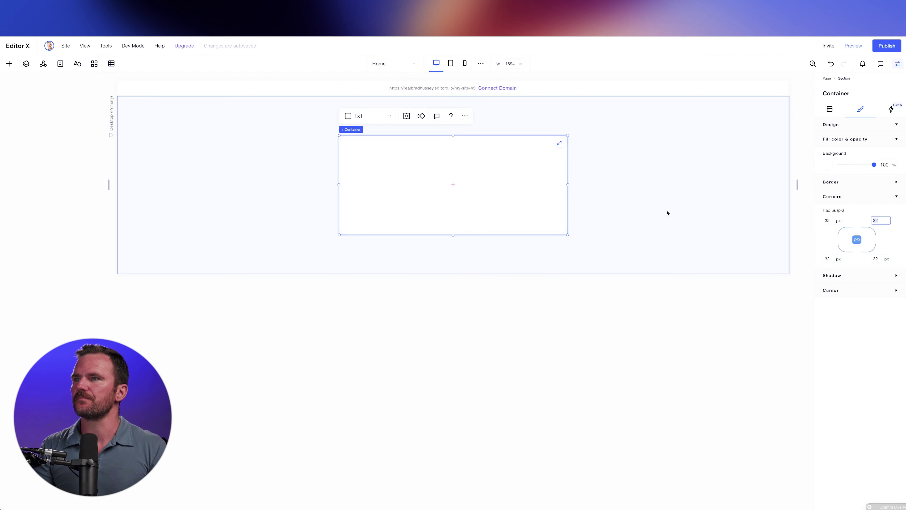
Inspect the size, corner radius and drop shadow properties of the white background rectangle behind the Figma results card.
click(667, 213)
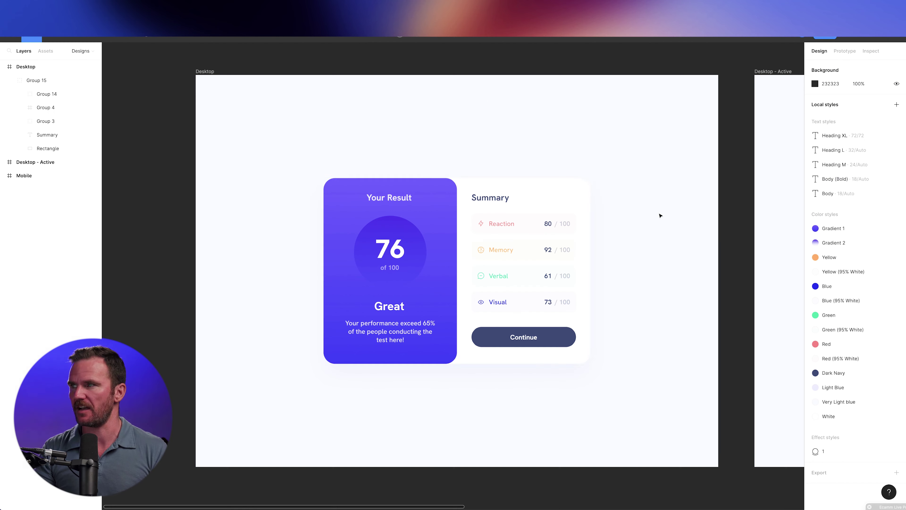
click(572, 188)
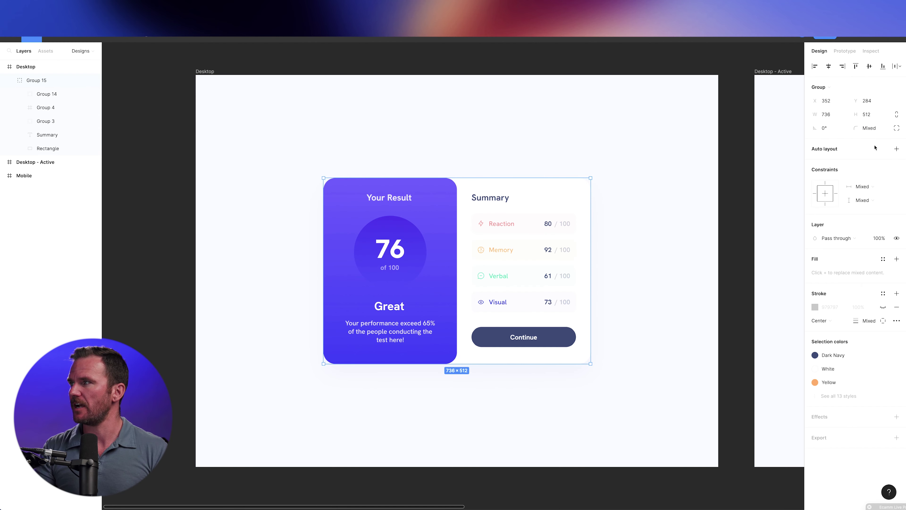
double_click(574, 189)
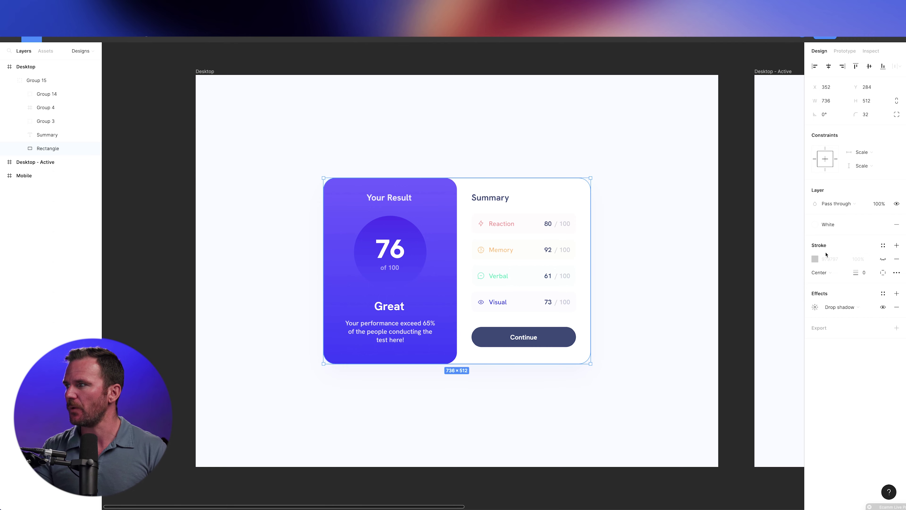
click(681, 335)
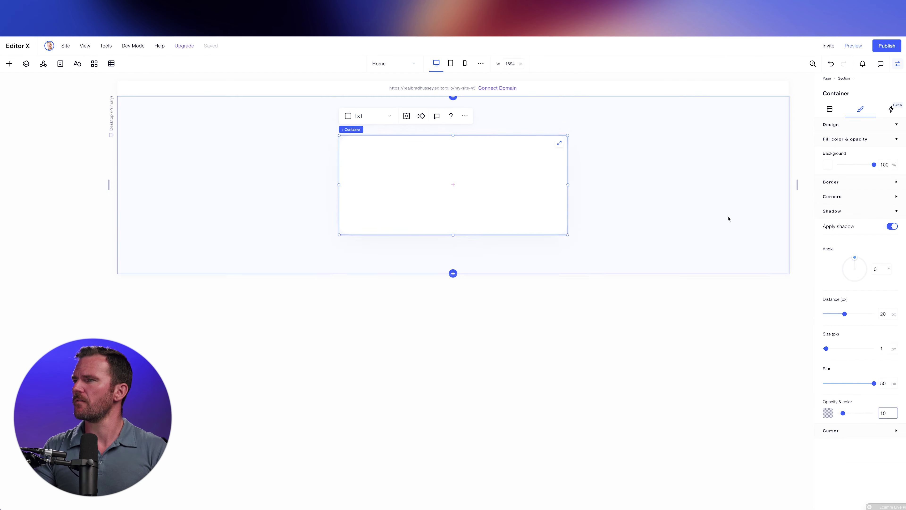
click(709, 268)
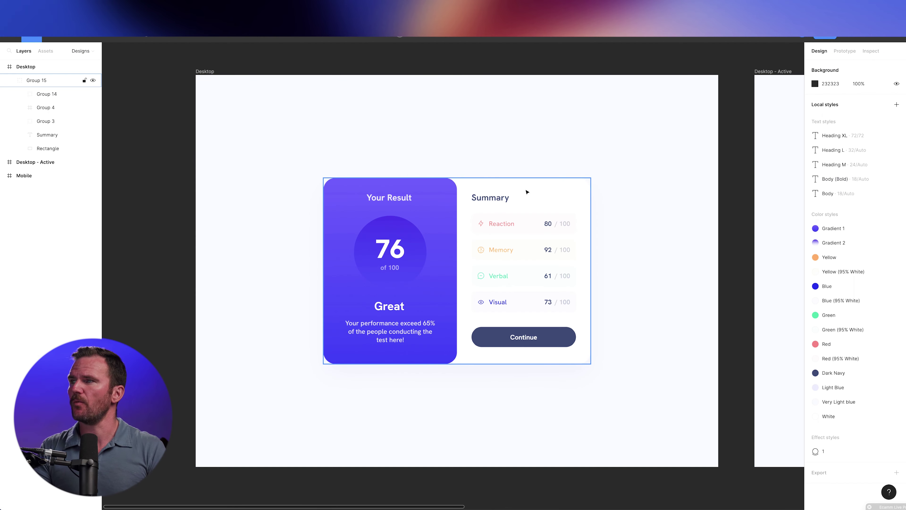
Set the white card container's minimum width to 740 px.
click(527, 192)
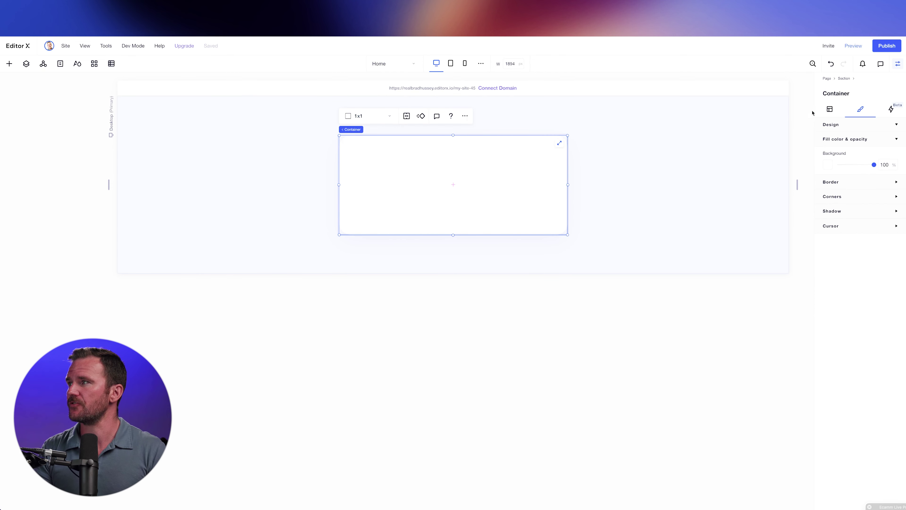
click(834, 109)
click(846, 210)
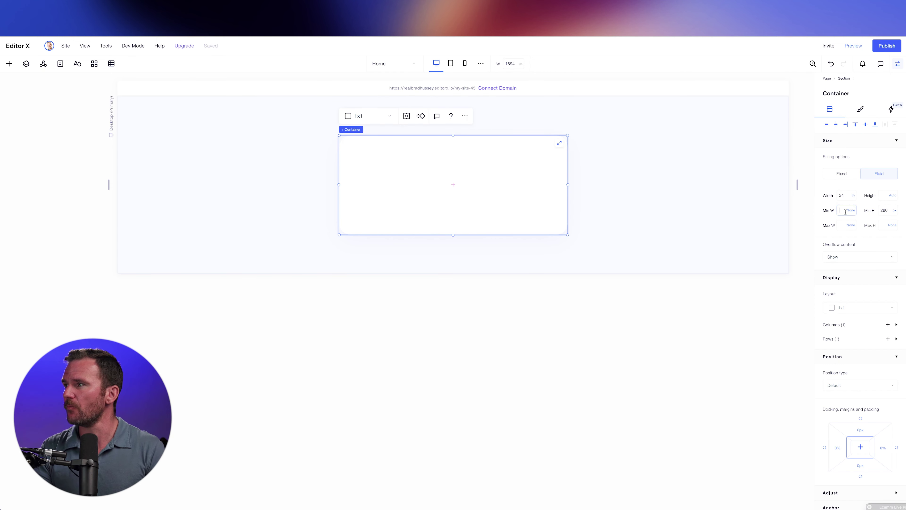
text(740)
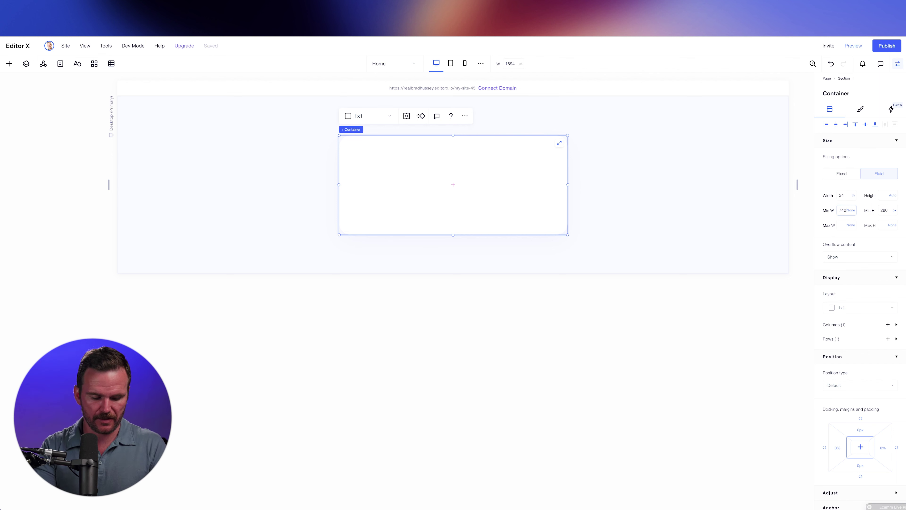
key(Tab)
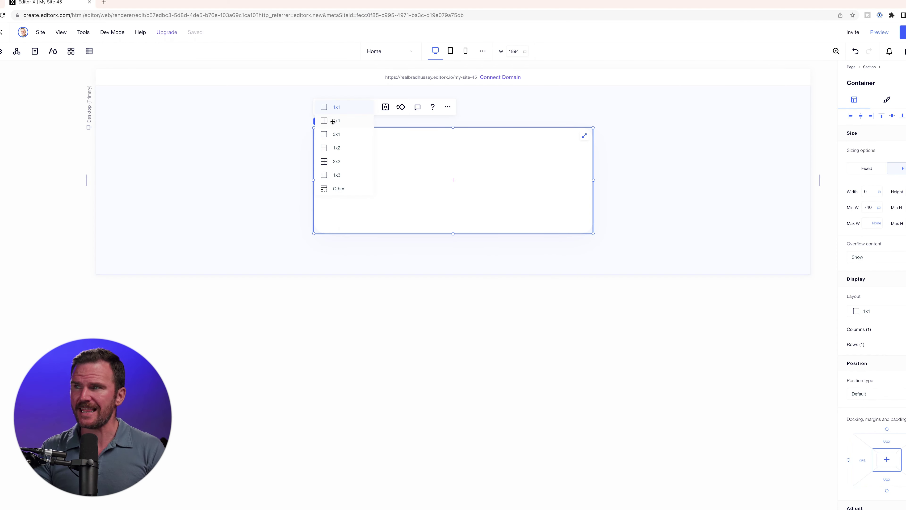
Add a container inside the two-column card, place it in the first grid column only, and stretch it to fill that cell.
click(471, 164)
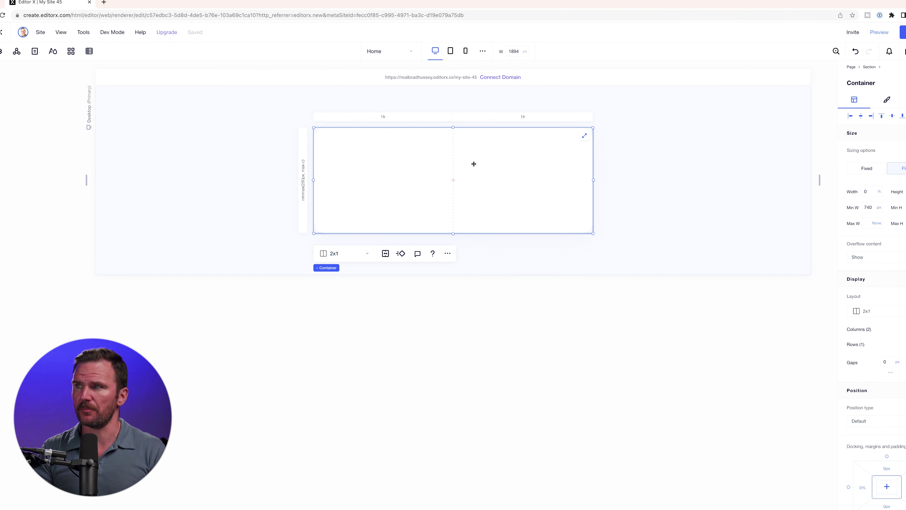
right_click(386, 174)
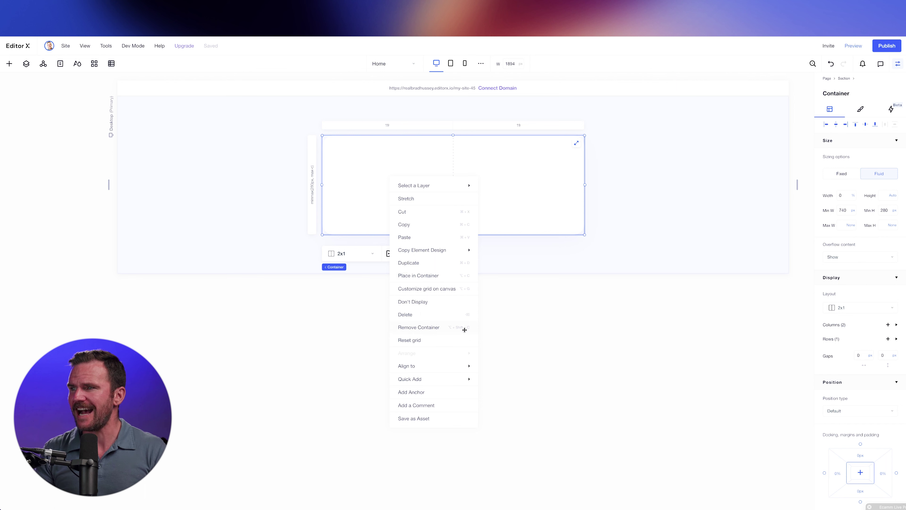
mouse_move(452, 380)
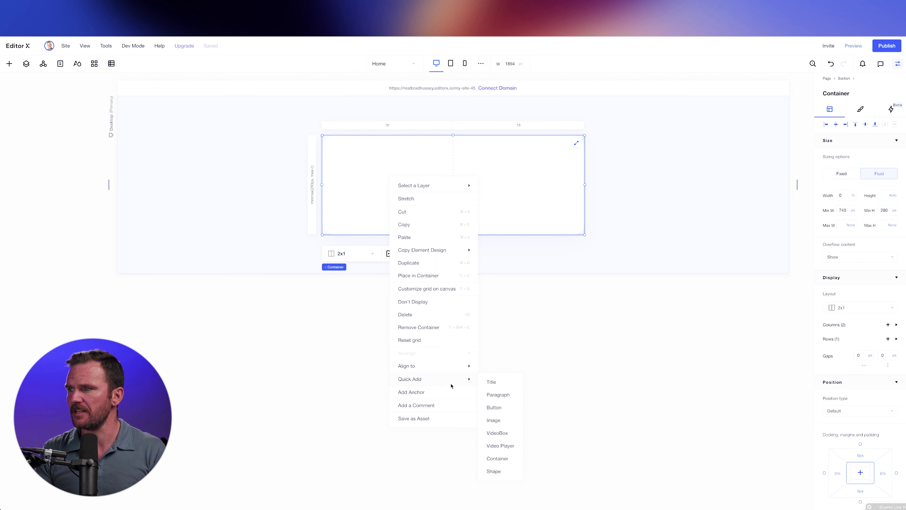
click(500, 460)
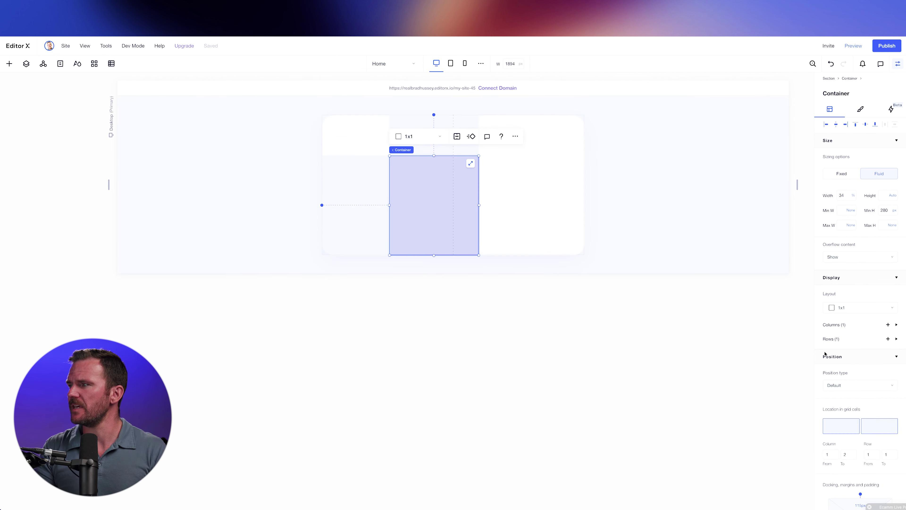
click(845, 427)
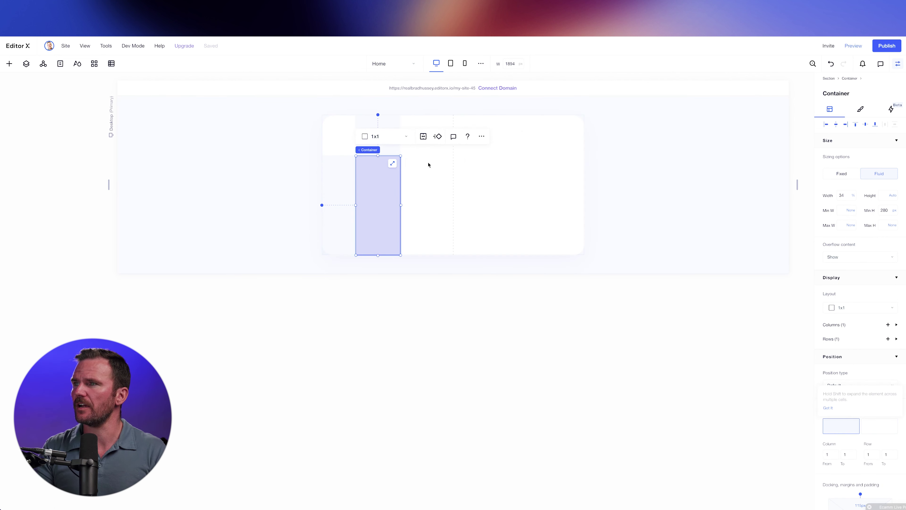
click(393, 163)
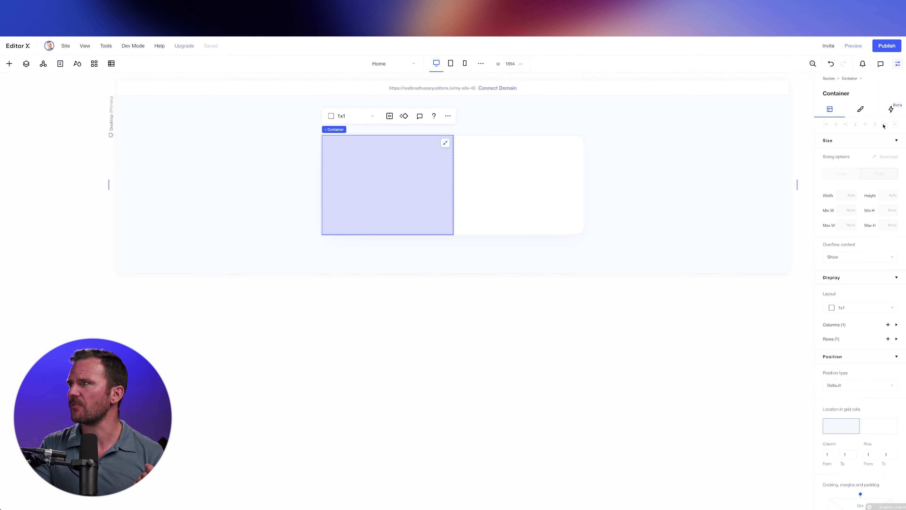
Round all four corners of the nested container with a 32 px radius.
scroll(836, 133, down, 3)
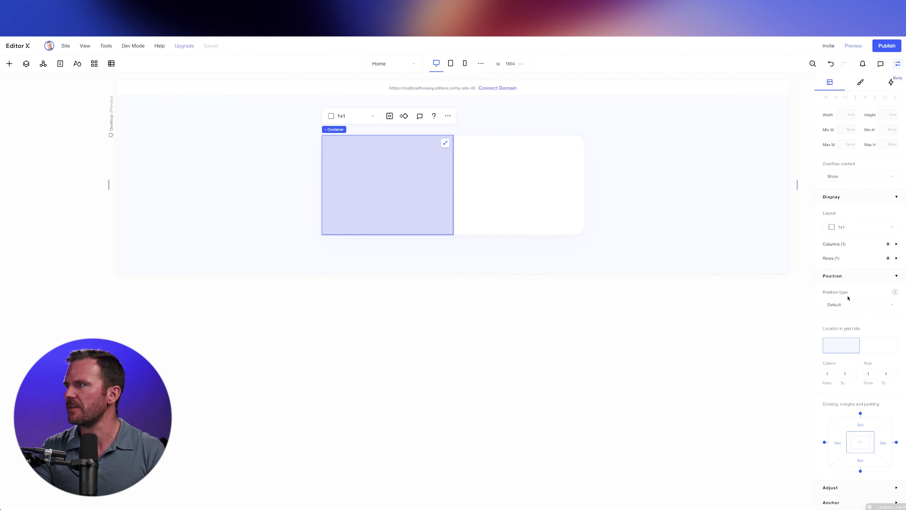
click(860, 82)
click(854, 197)
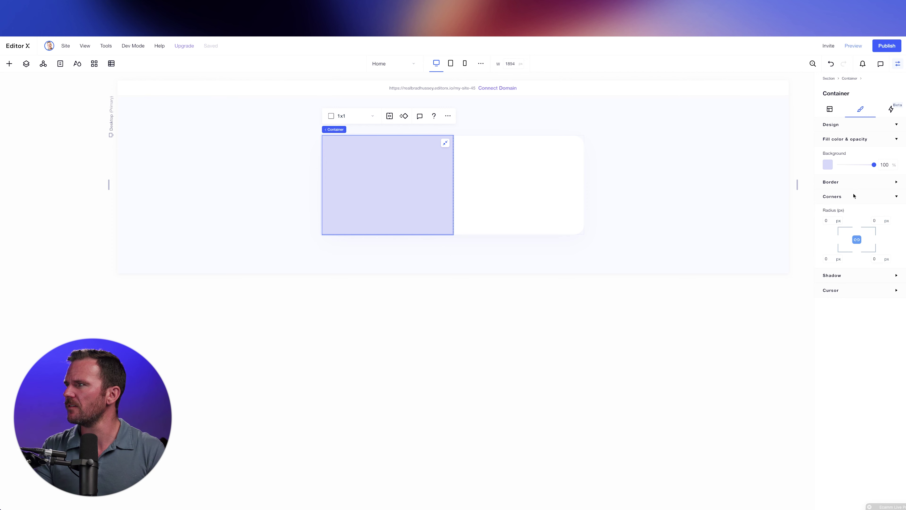
click(833, 220)
text(32)
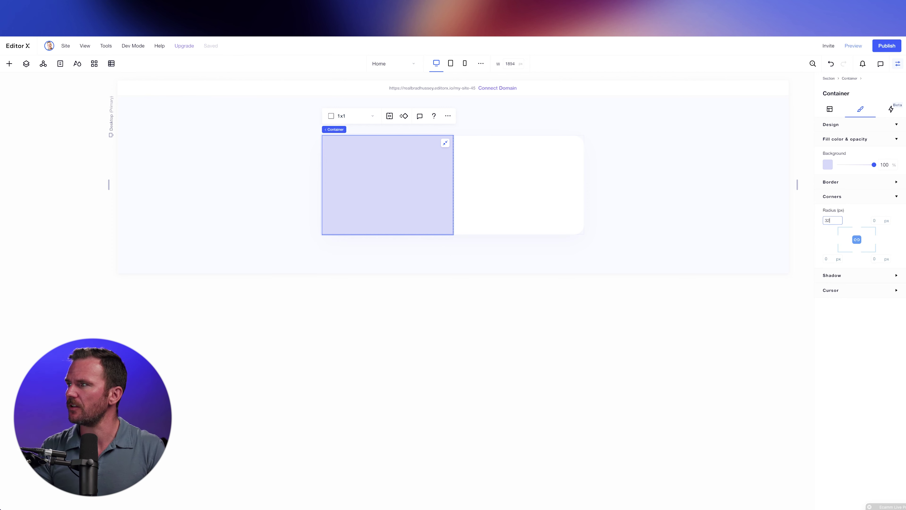
click(677, 169)
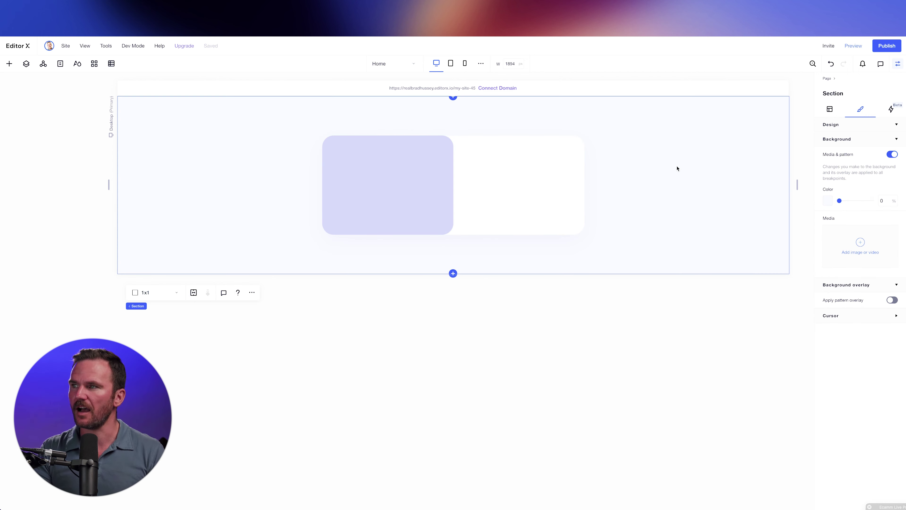
Fill the nested container with solid blue and stretch it across its grid cell.
click(388, 160)
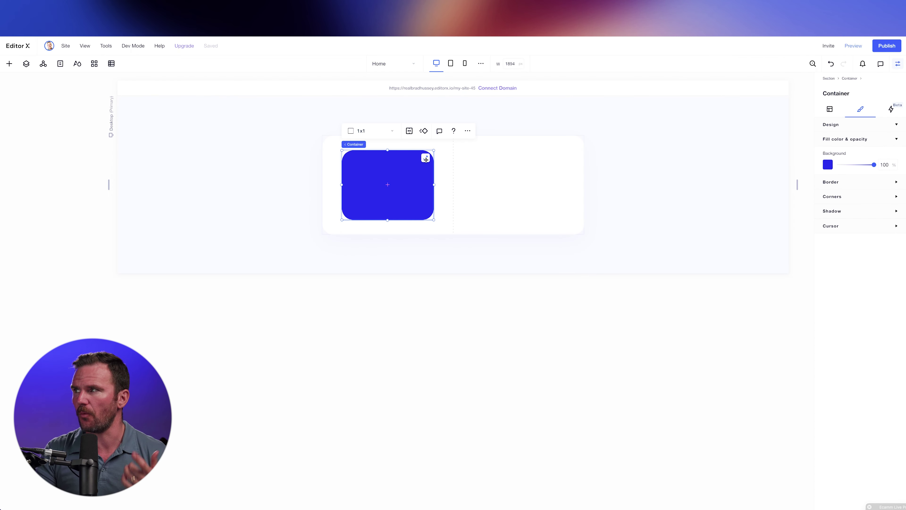
click(426, 158)
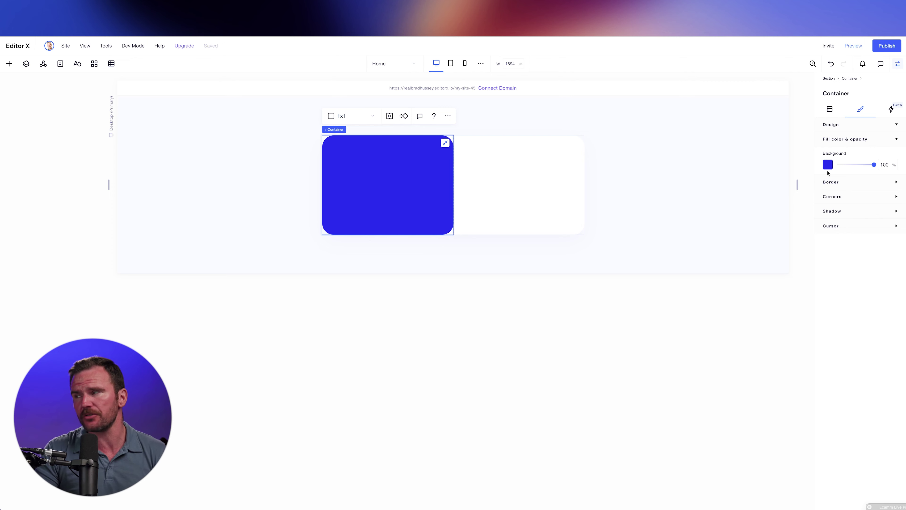
Try a fluid gradient and a regular gradient as the section's background color.
click(677, 170)
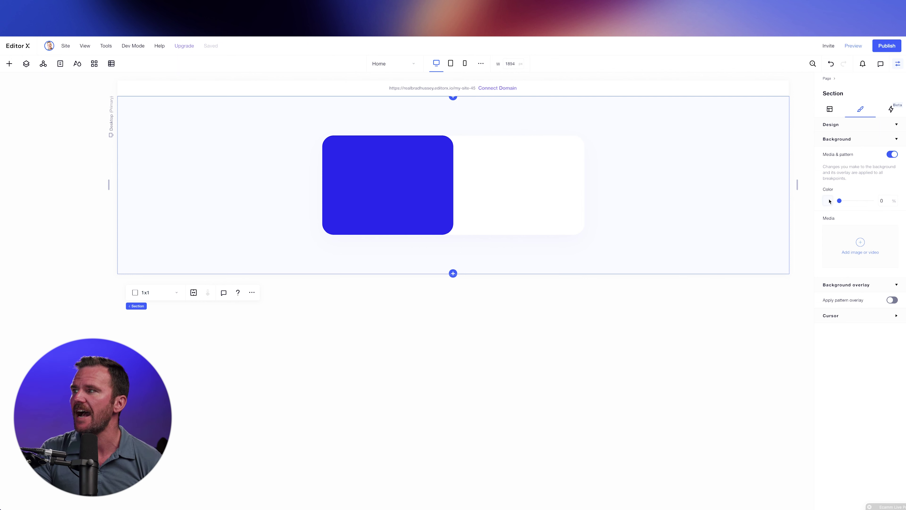
click(828, 201)
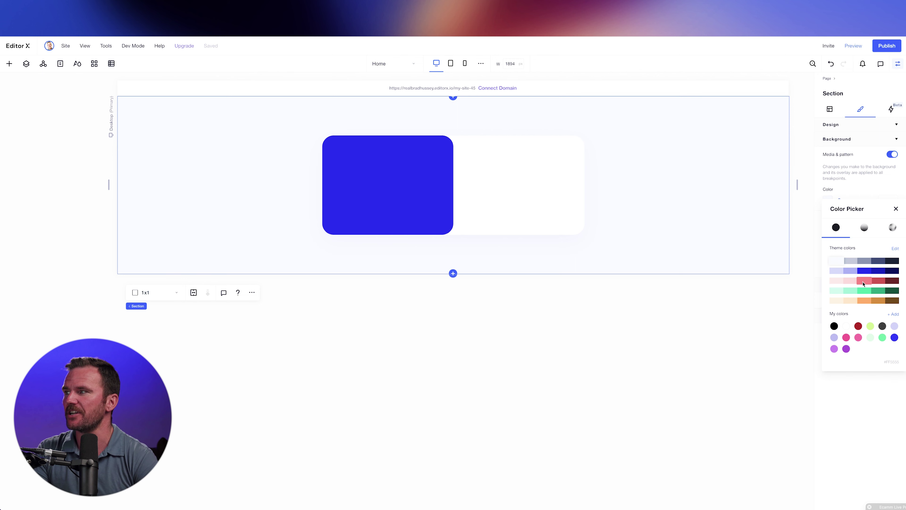
click(891, 228)
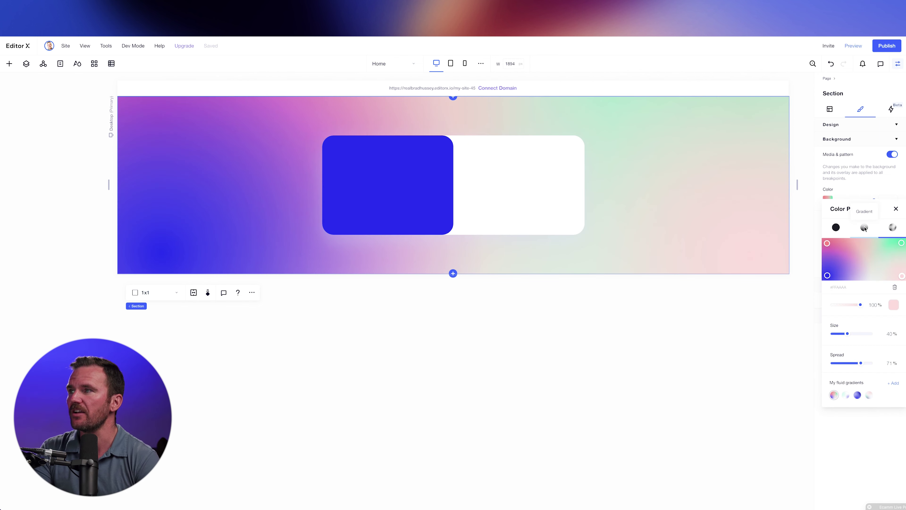
click(864, 227)
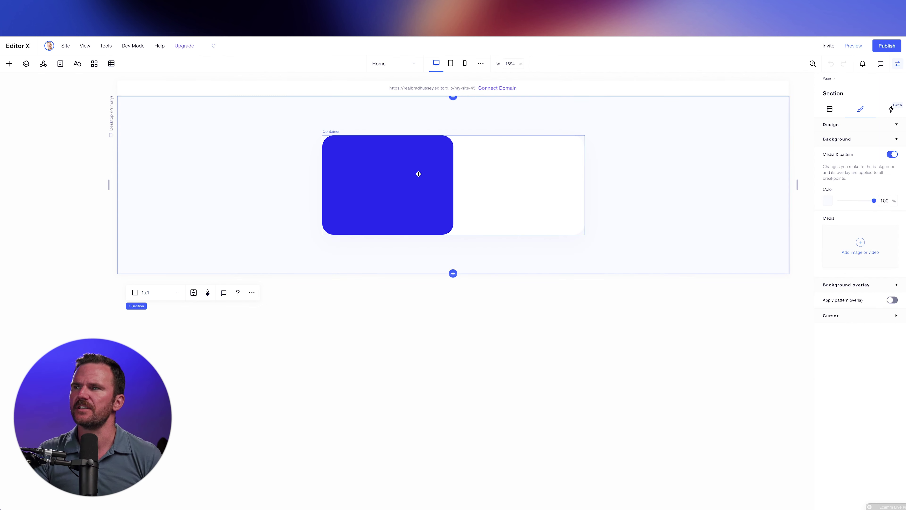
Switch to the Wix Help Center and vote for the feature request on using gradients as element backgrounds.
click(427, 177)
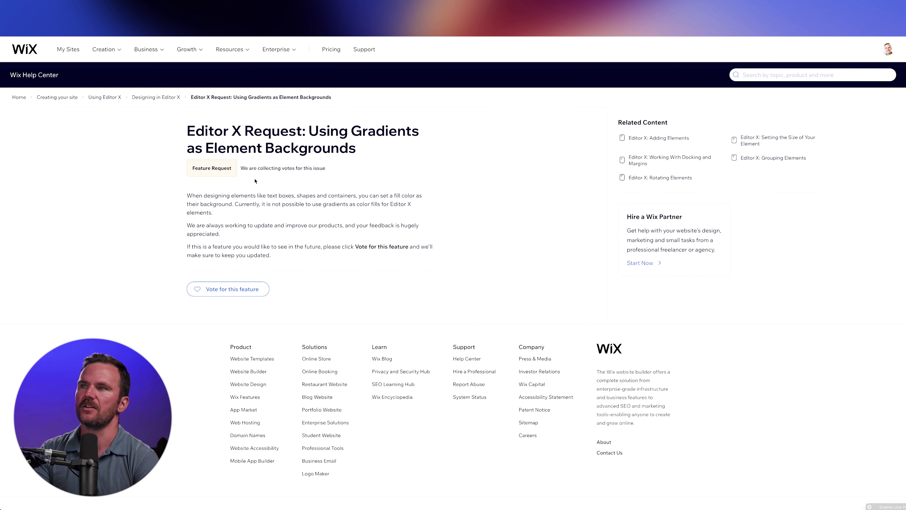
click(248, 288)
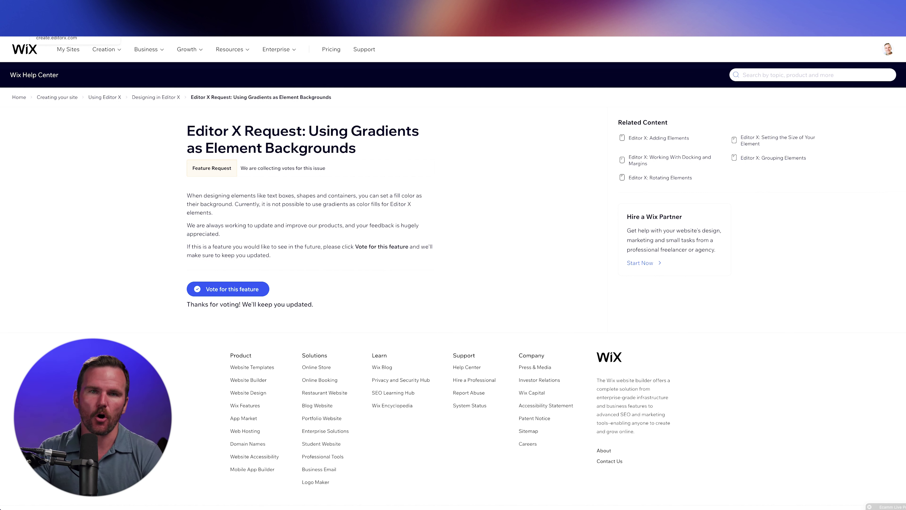
Leave the help article and inspect the Gradient 1 color style of the result panel in Figma.
click(60, 19)
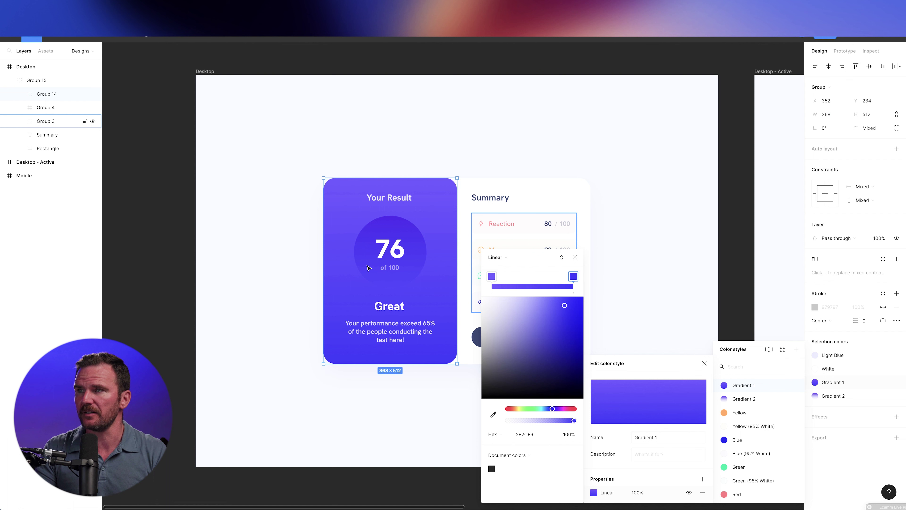
click(575, 257)
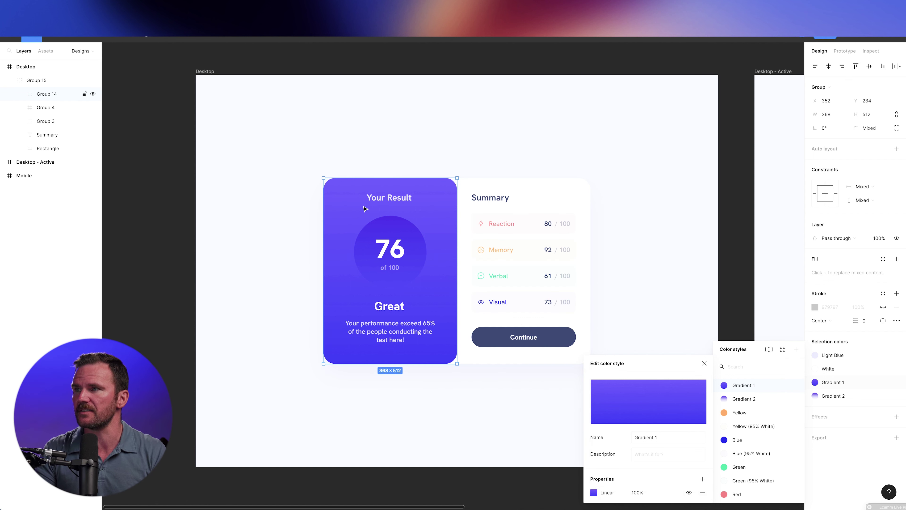
click(703, 362)
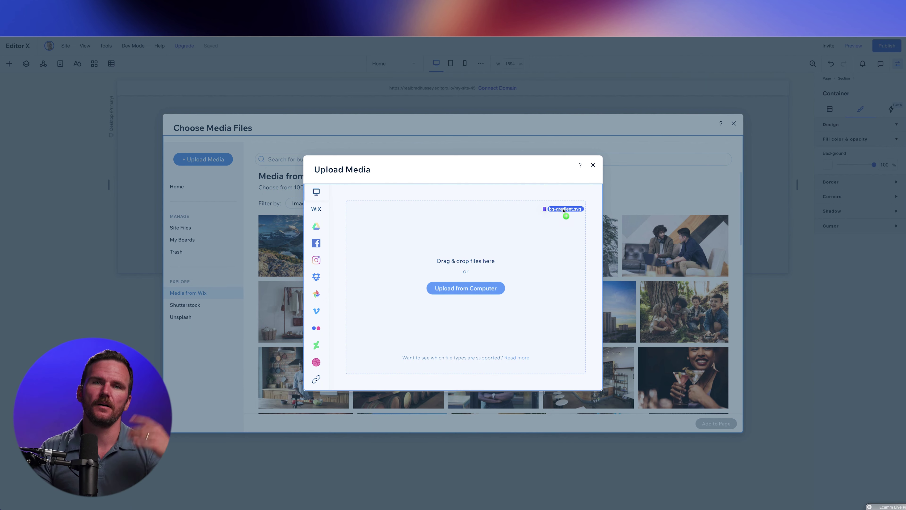
Upload bg-gradient.svg to the Editor X site files and close the media manager without adding it to the page.
drag(564, 208, 476, 208)
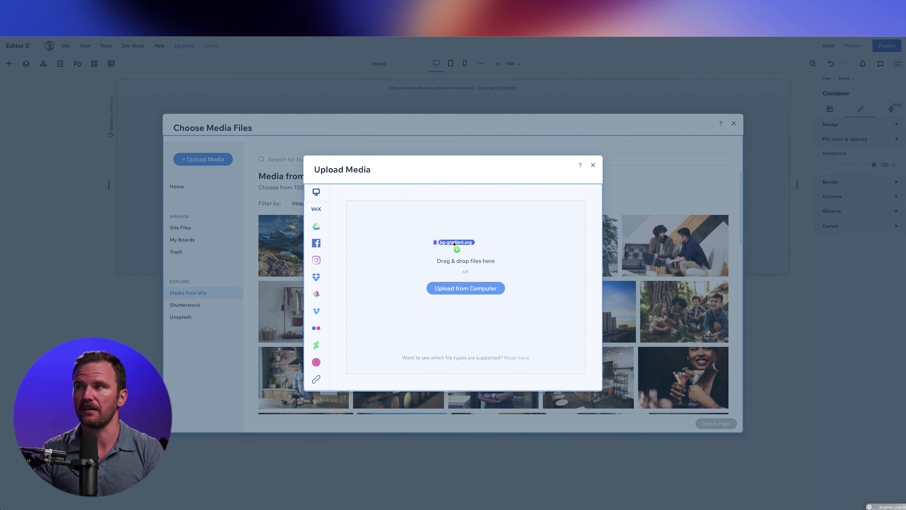
drag(444, 248, 444, 250)
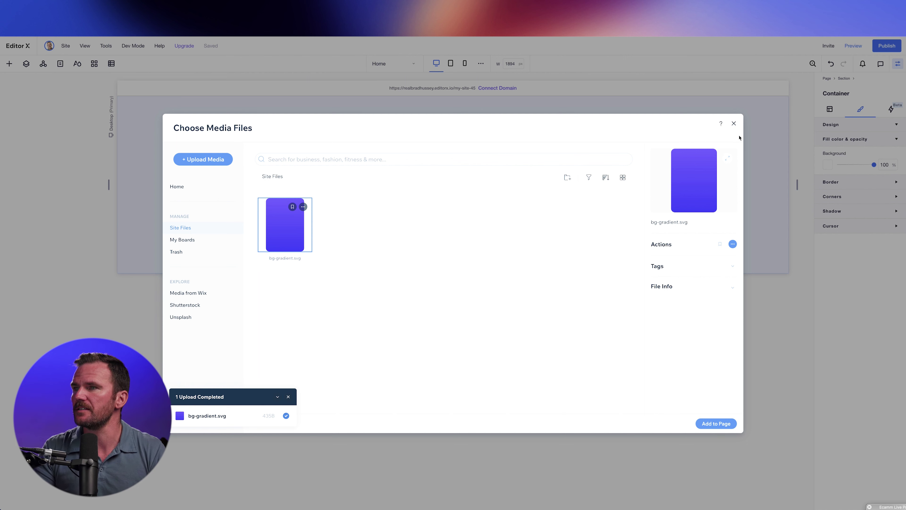
click(733, 124)
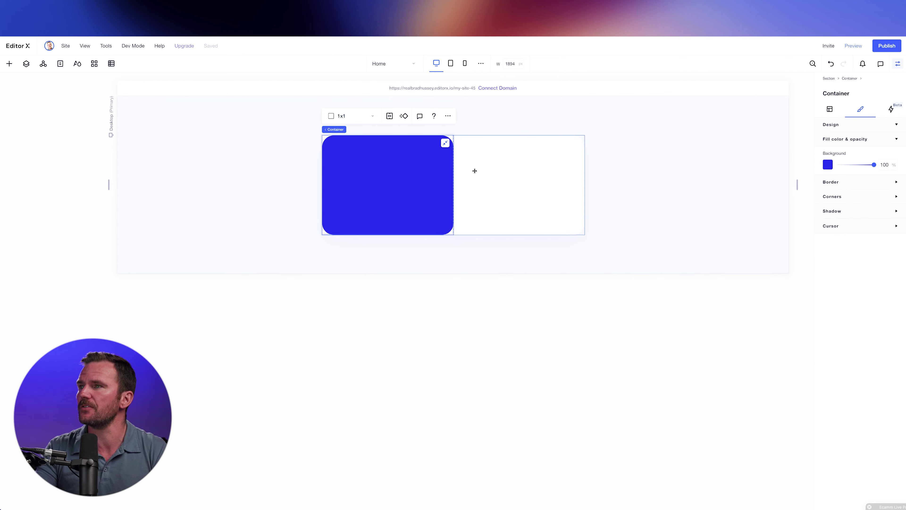
Add the uploaded bg-gradient vector art to the page and place it centered inside the blue container.
click(9, 63)
click(22, 198)
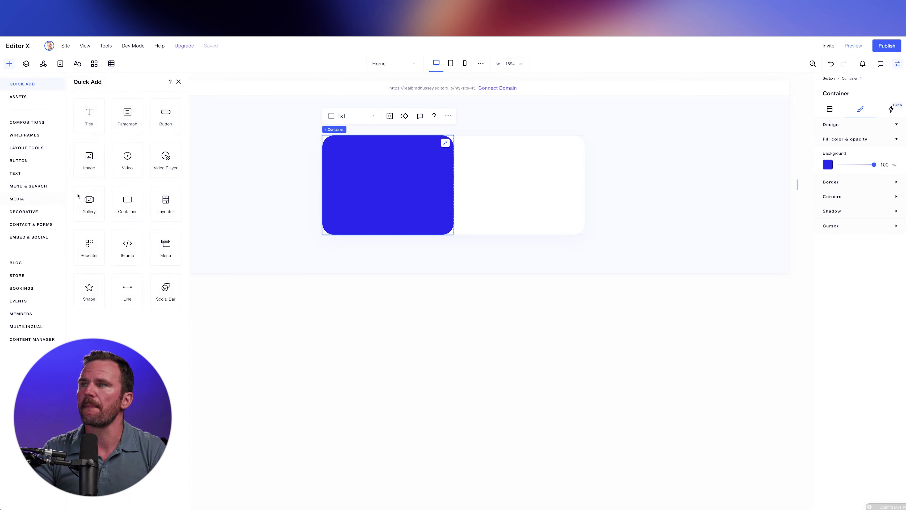
click(156, 170)
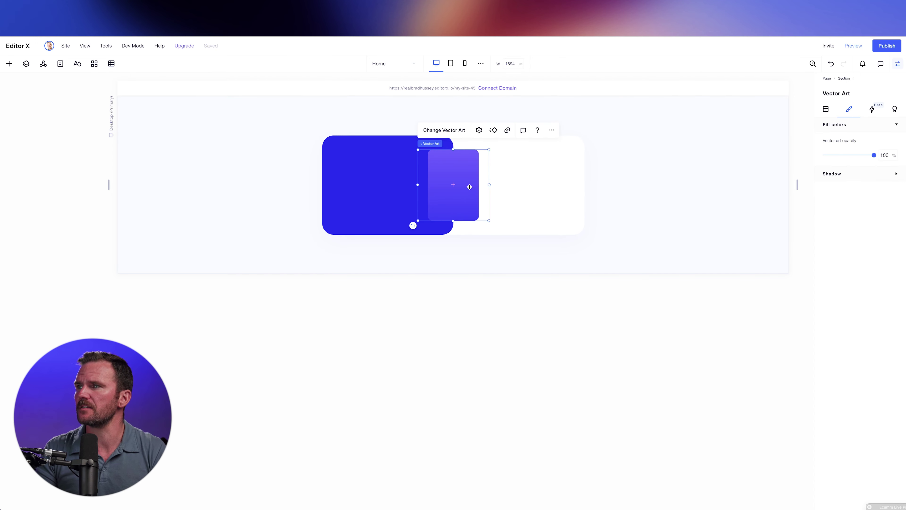
drag(470, 188, 435, 180)
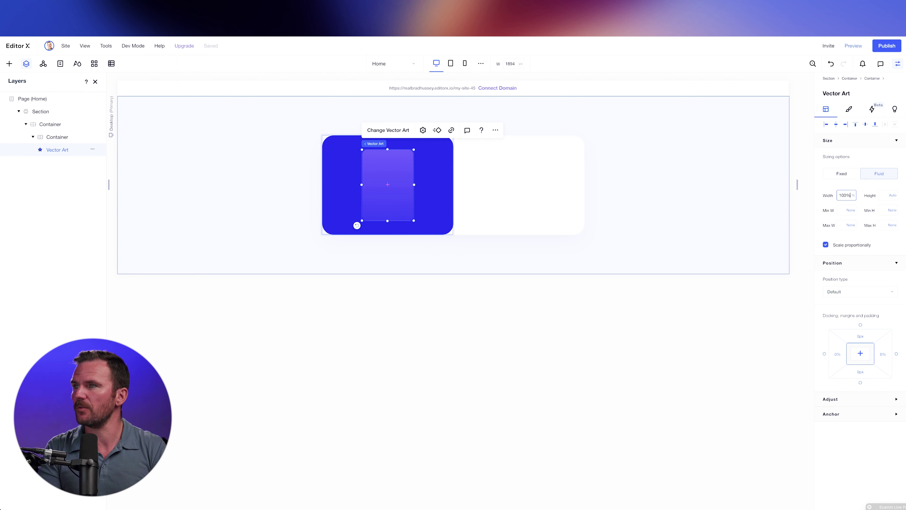
Set the gradient vector art's width to 100%.
key(Tab)
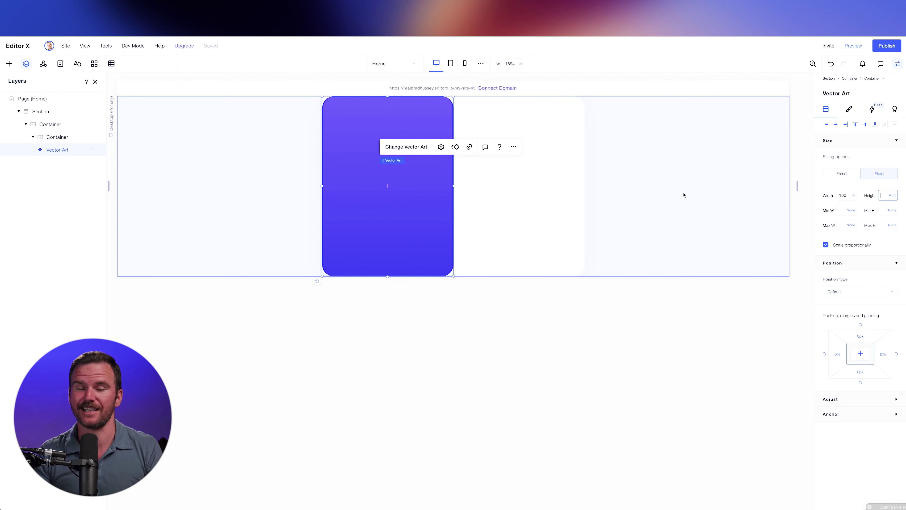
click(660, 178)
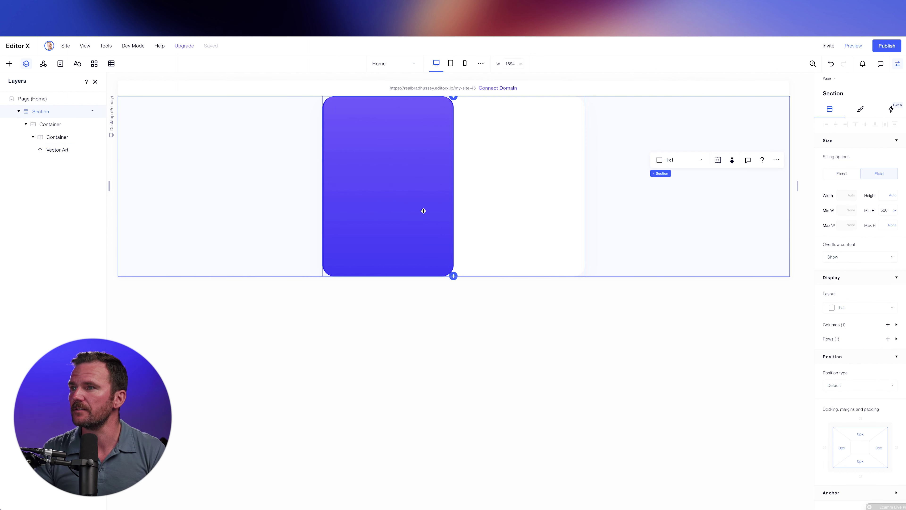
click(359, 170)
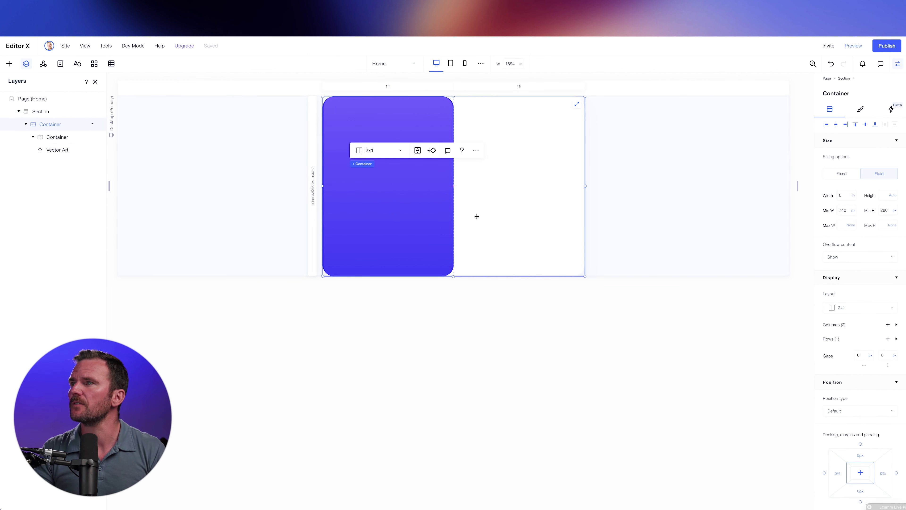
click(59, 139)
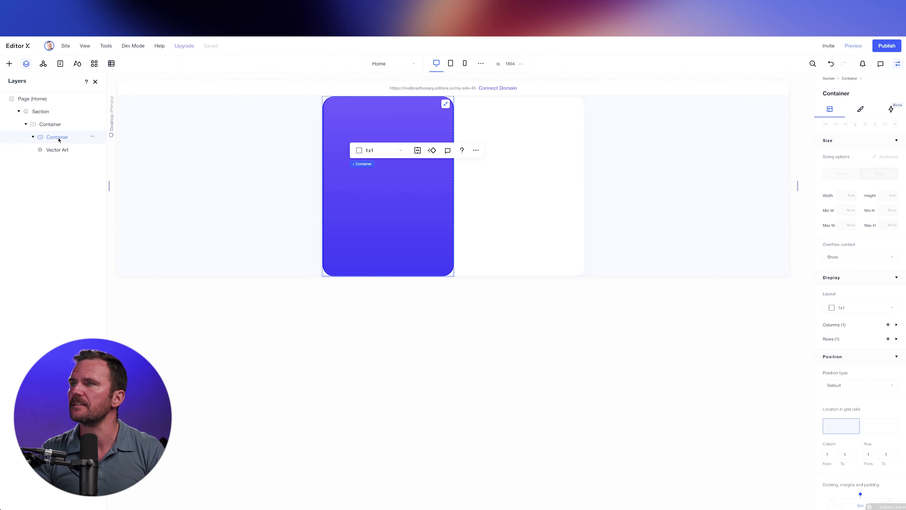
click(351, 170)
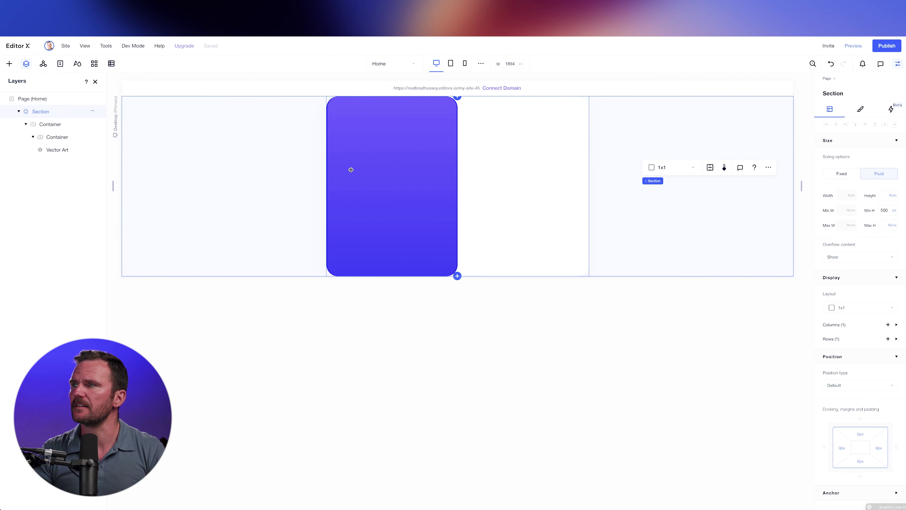
Set the background opacity of the inner container behind the gradient vector art to 0%.
click(383, 131)
click(606, 181)
click(381, 176)
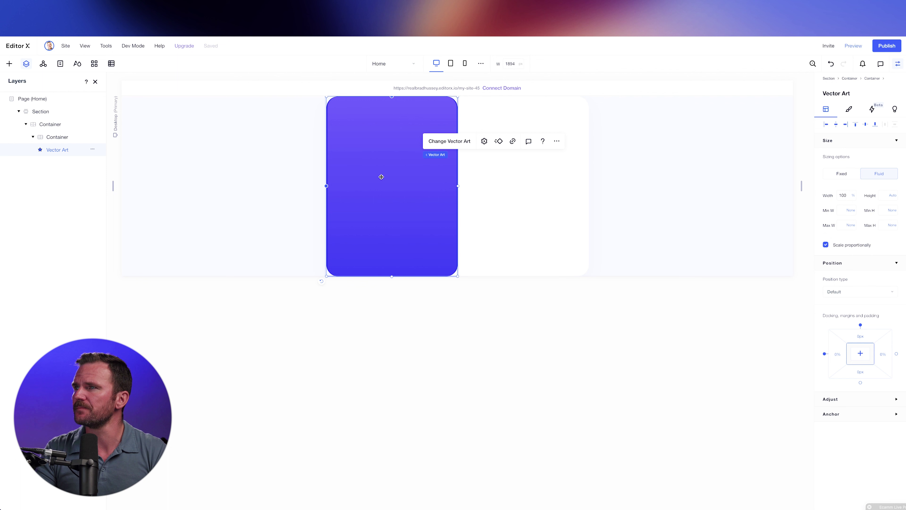
click(380, 176)
click(861, 109)
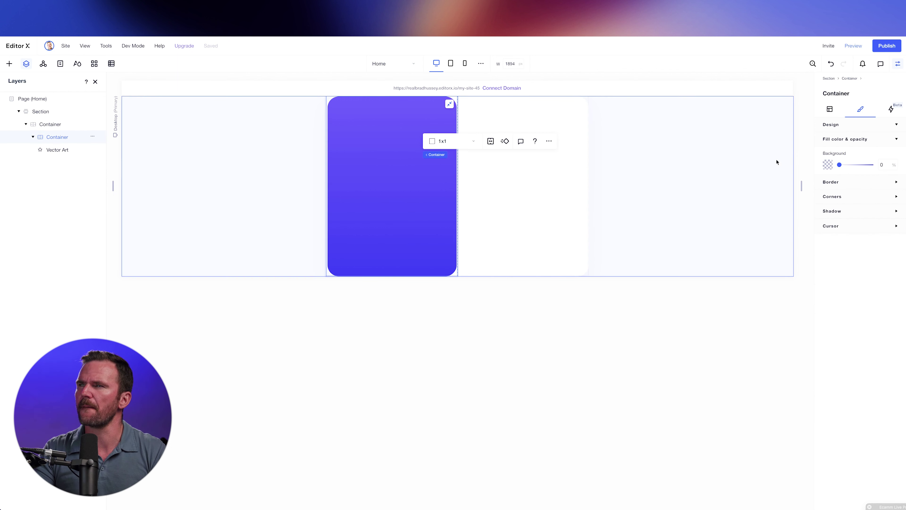
Widen the gradient vector art to 102.4% of its container and dock it to the container's right edge.
click(410, 206)
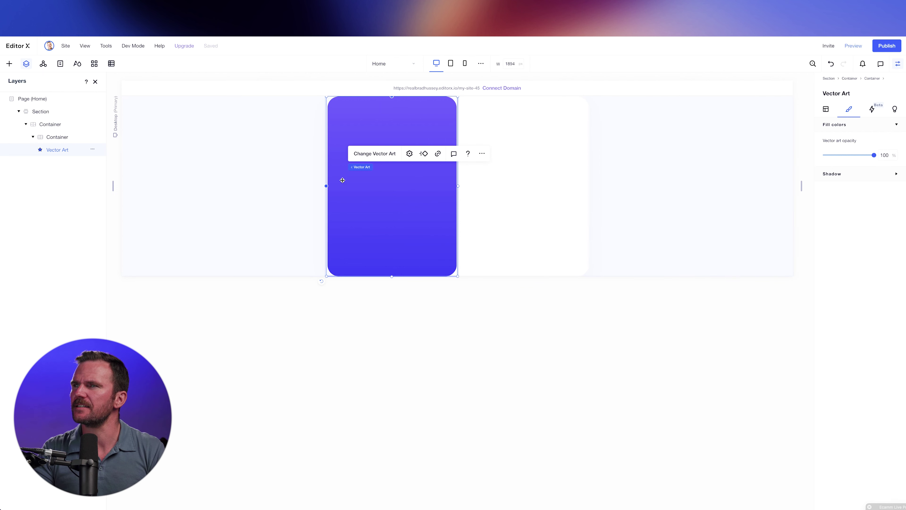
click(289, 125)
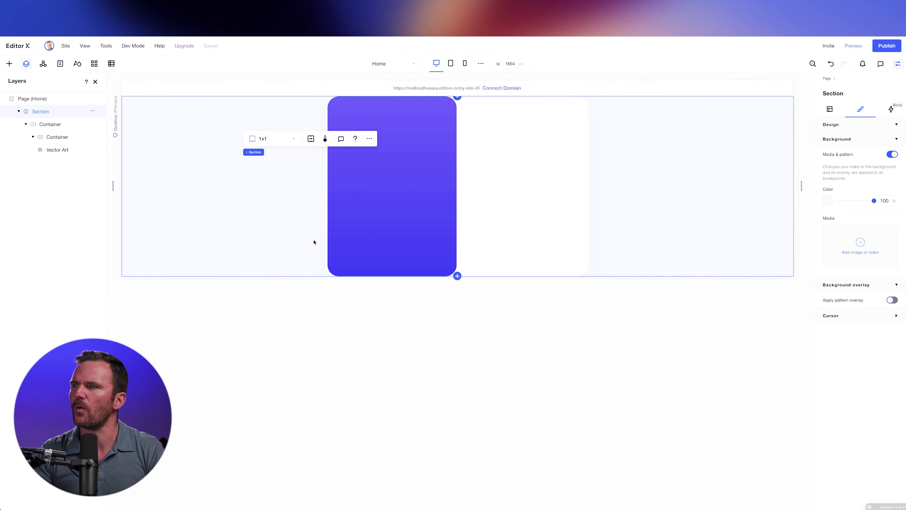
click(391, 209)
click(391, 209)
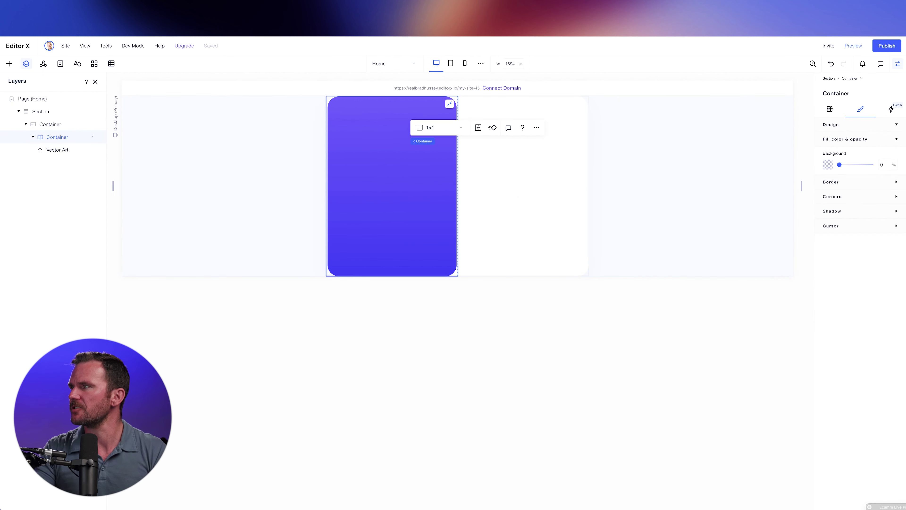
click(352, 209)
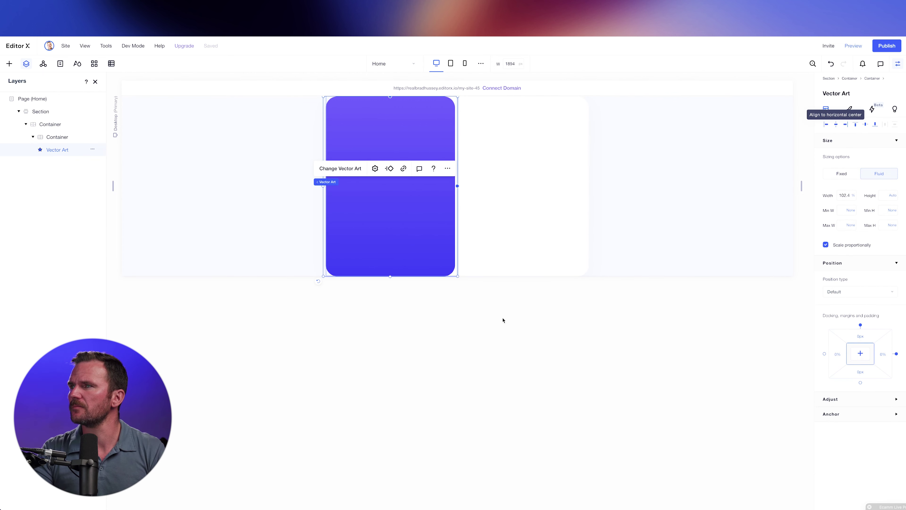
click(620, 354)
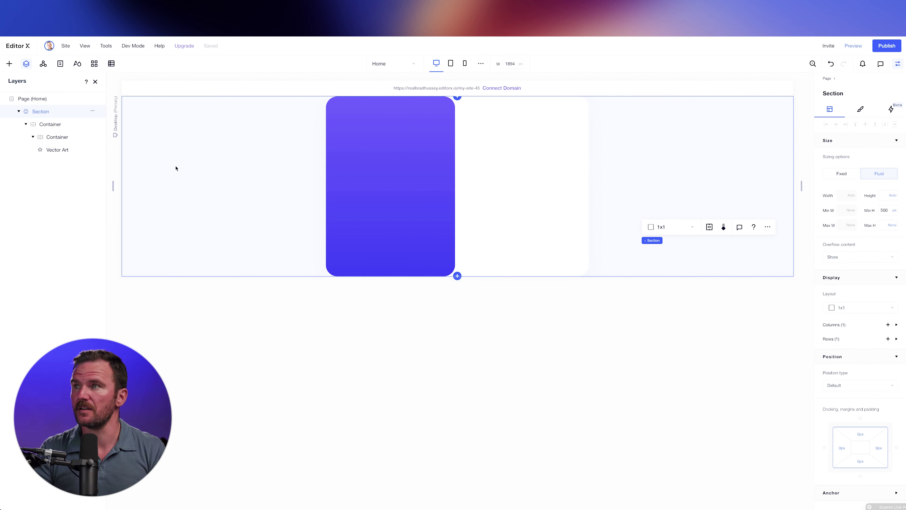
Set the section's minimum height to 800 px and its height to 100 vh.
click(174, 147)
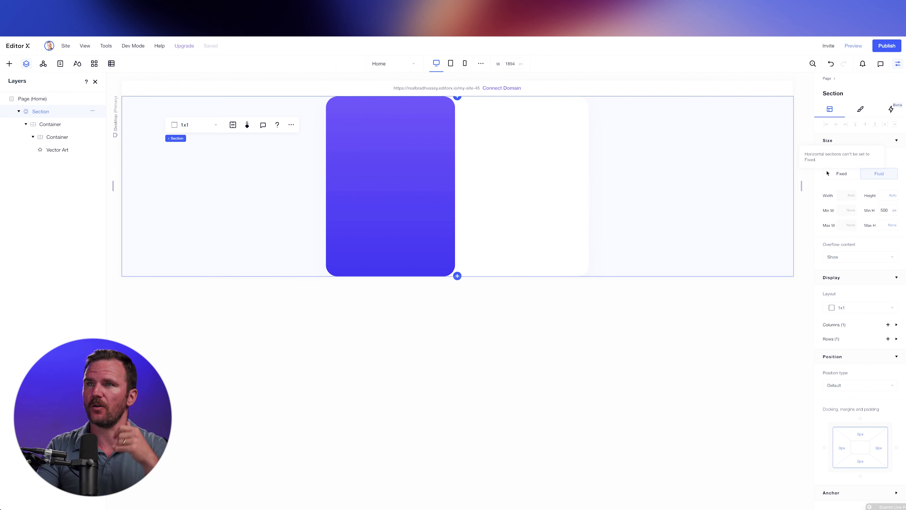
click(886, 211)
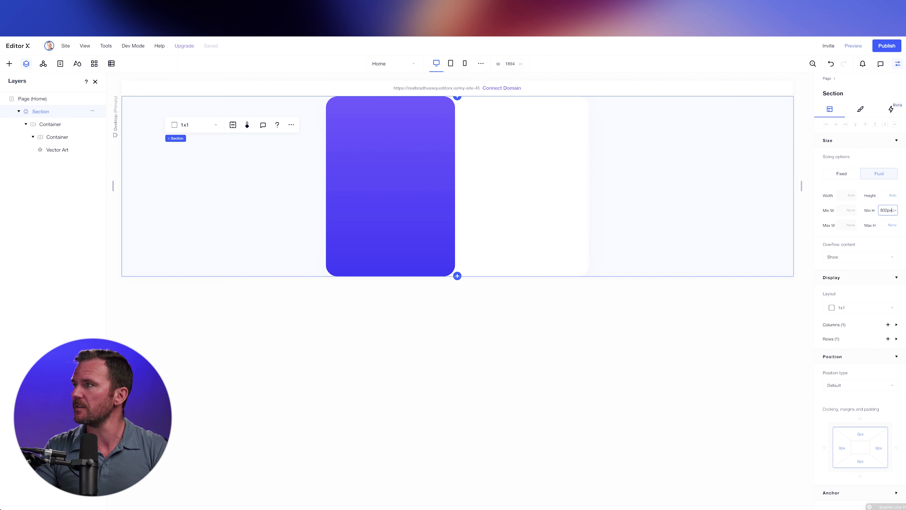
key(Return)
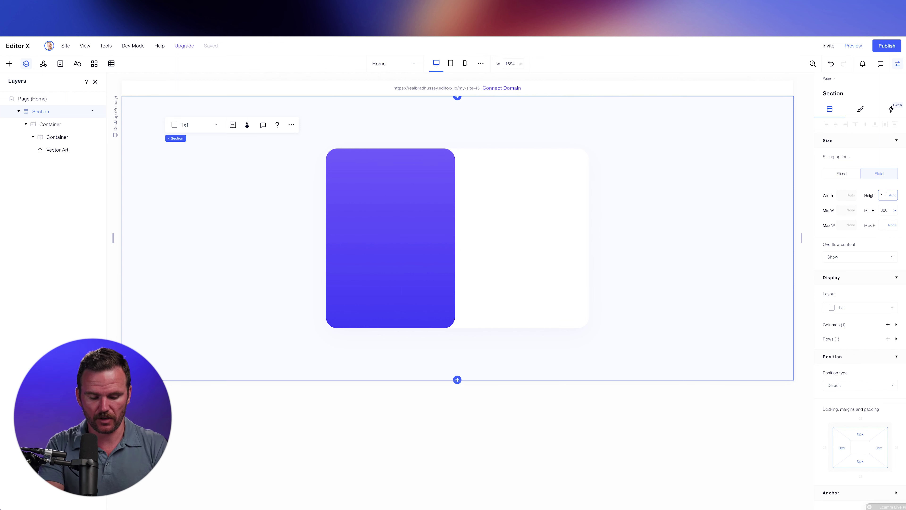
text(100vh)
key(Tab)
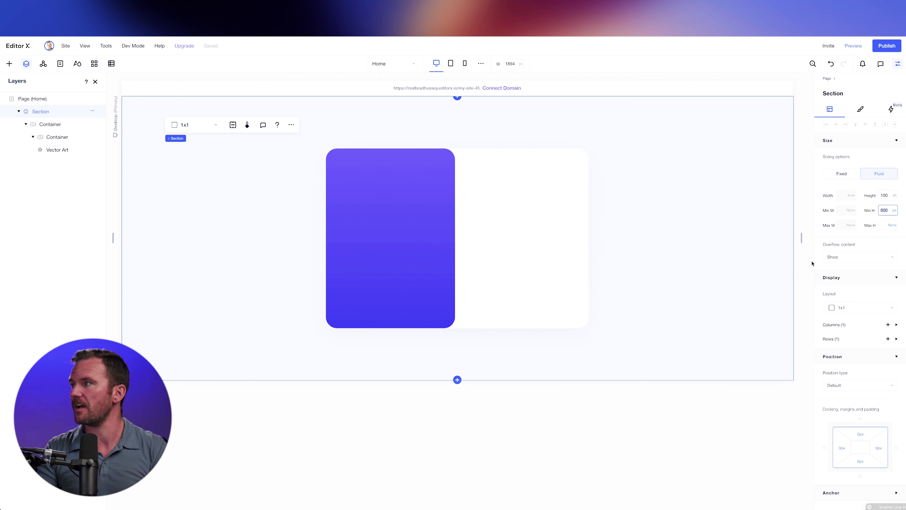
Preview the page on desktop and compare the card with the Figma design's result panel.
click(853, 46)
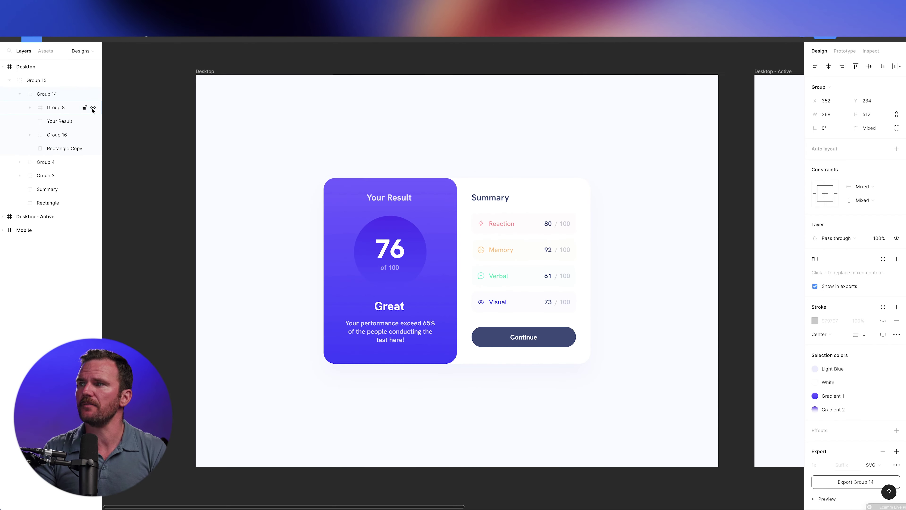
click(420, 252)
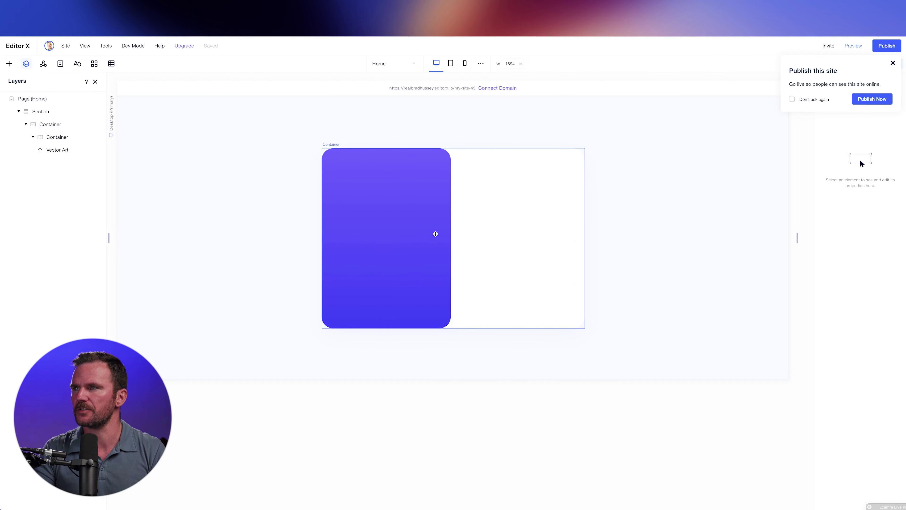
right_click(383, 184)
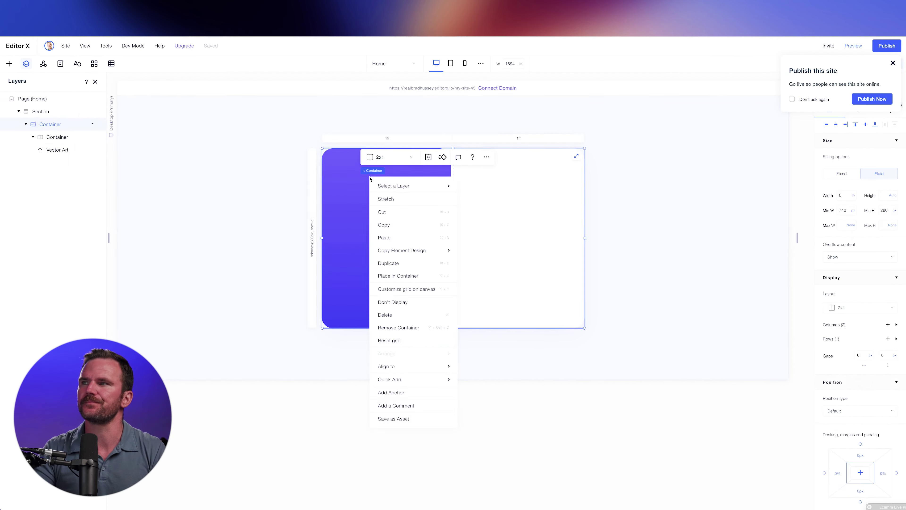
click(841, 265)
click(26, 63)
click(31, 162)
key(Delete)
click(65, 139)
right_click(367, 273)
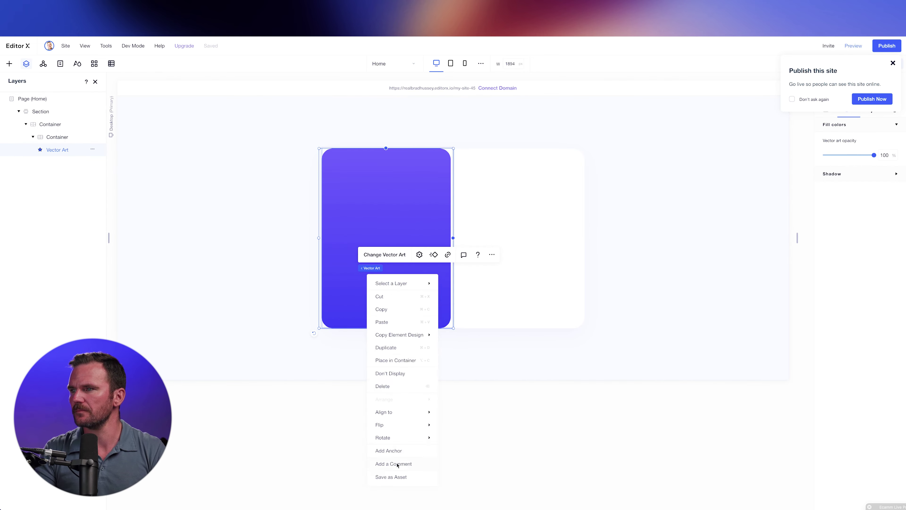
Add a text element reading "Your Result" to the container holding the gradient art.
click(9, 64)
drag(392, 236, 576, 210)
click(388, 198)
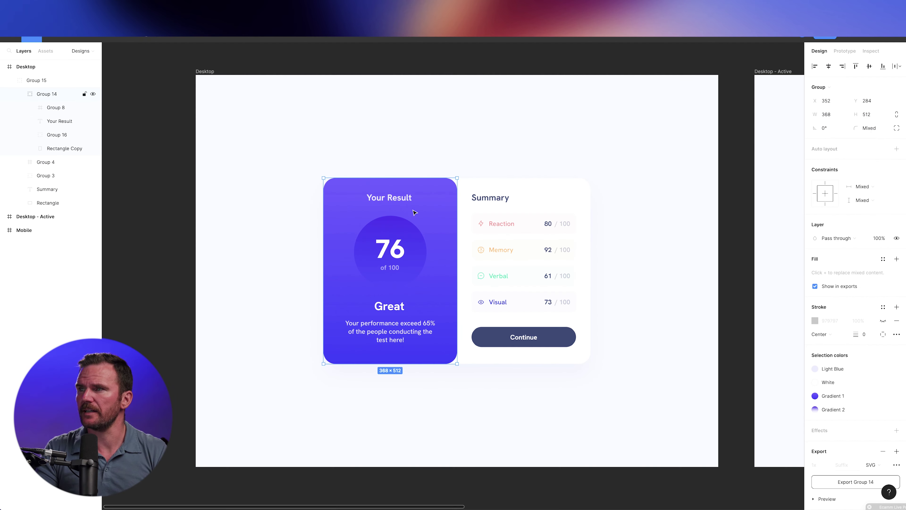
Switch to Figma and inspect the font size of the text style used by the "Your Result" heading.
double_click(391, 200)
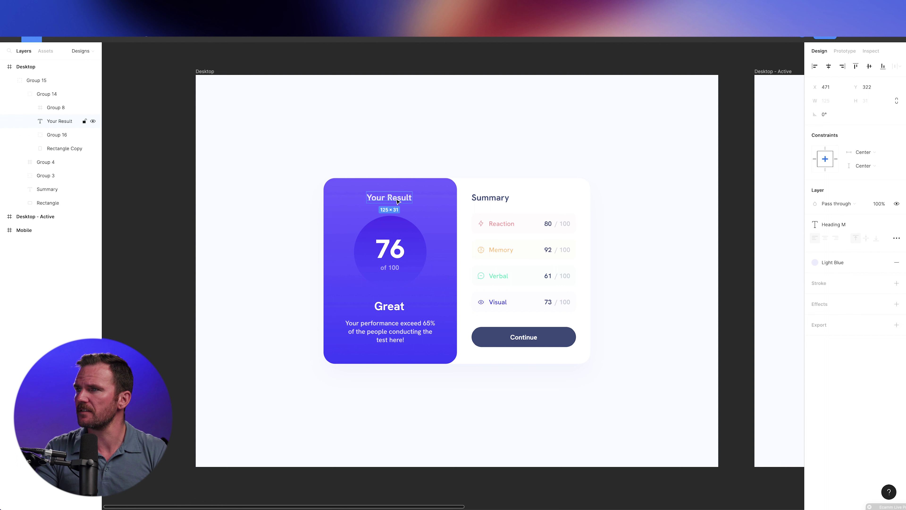
double_click(397, 200)
click(566, 153)
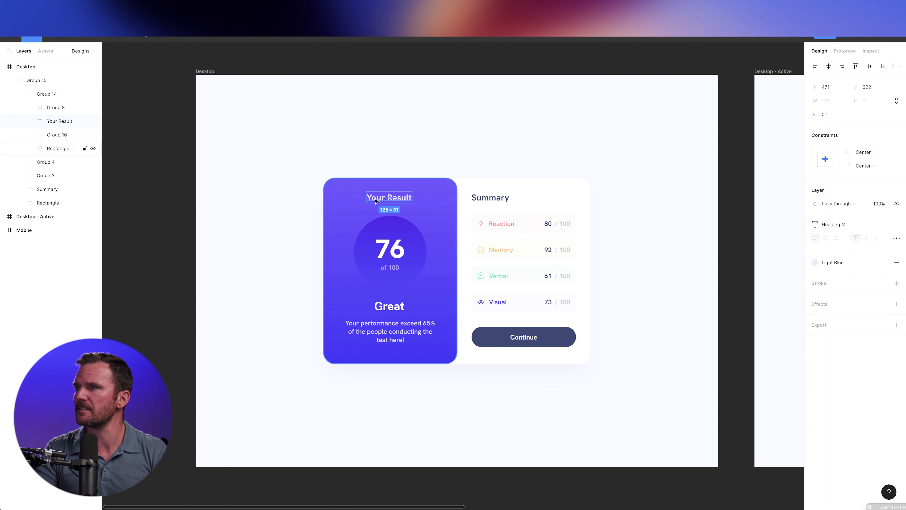
click(873, 226)
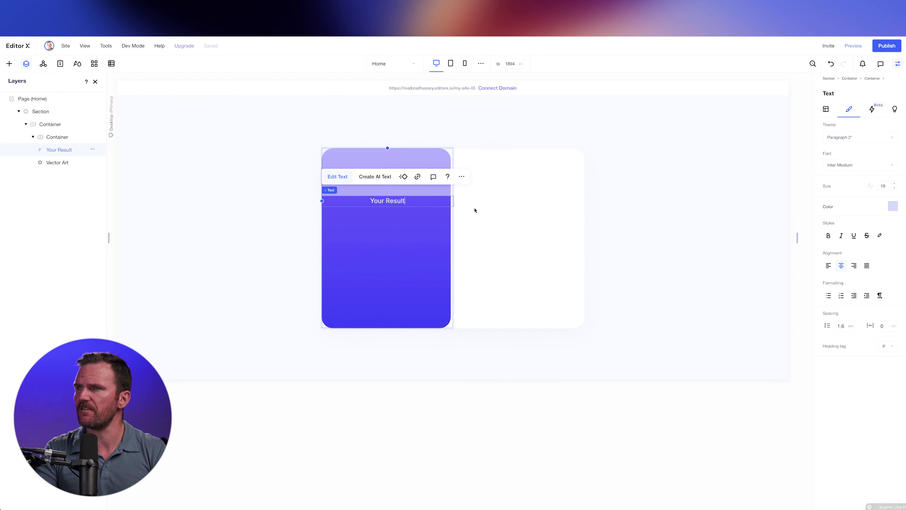
Set the "Your Result" text size to 24 in Editor X and align it to the top of its container.
click(884, 186)
text(24)
key(Return)
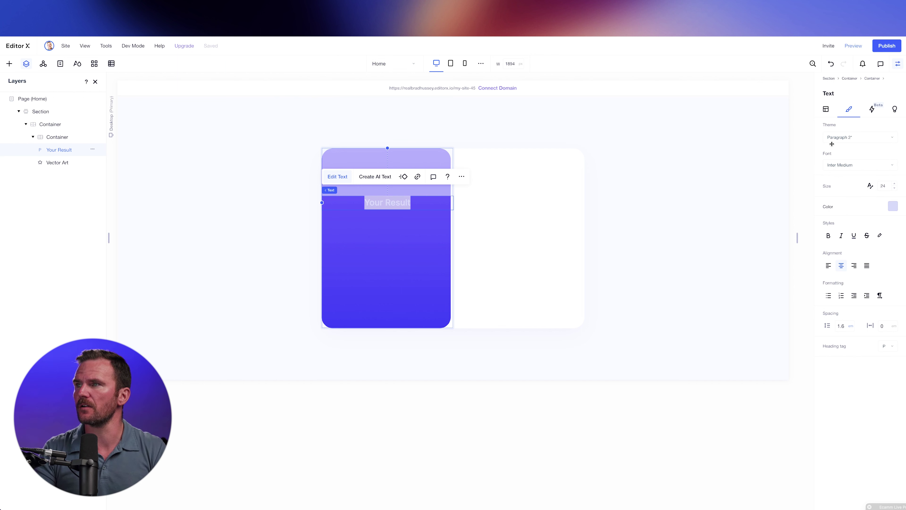
click(826, 110)
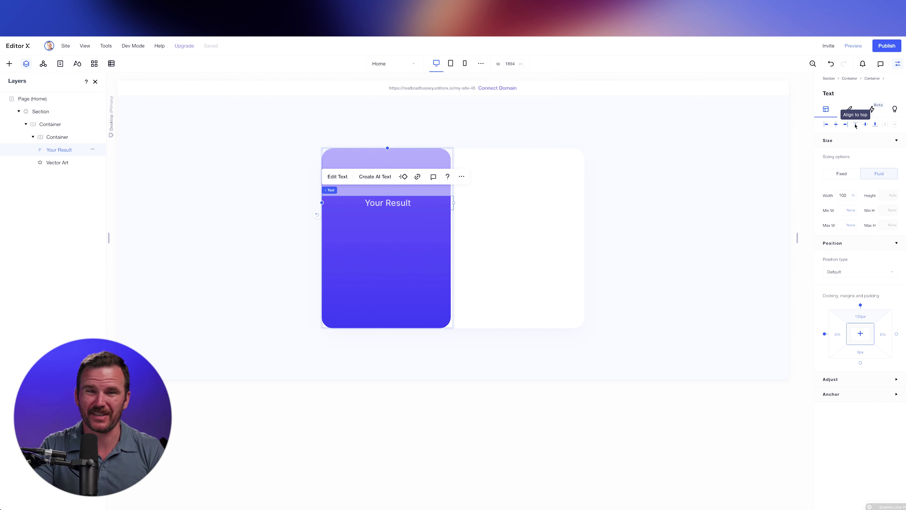
click(856, 125)
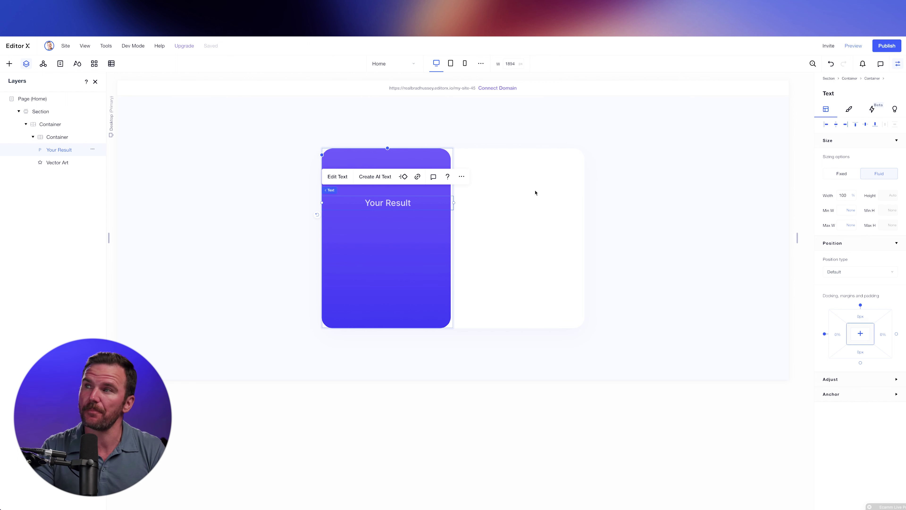
Compare the layers and heading placement in the gradient panel with the result panel in Figma.
click(403, 255)
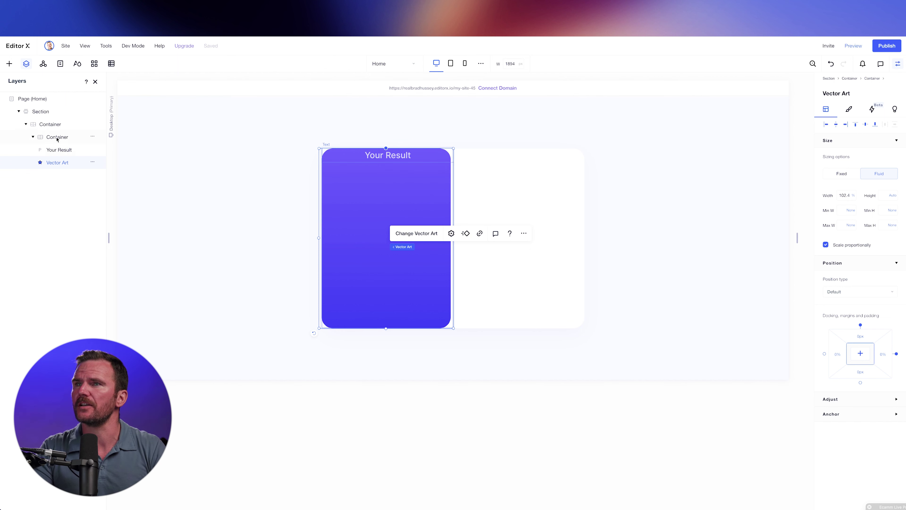
click(393, 159)
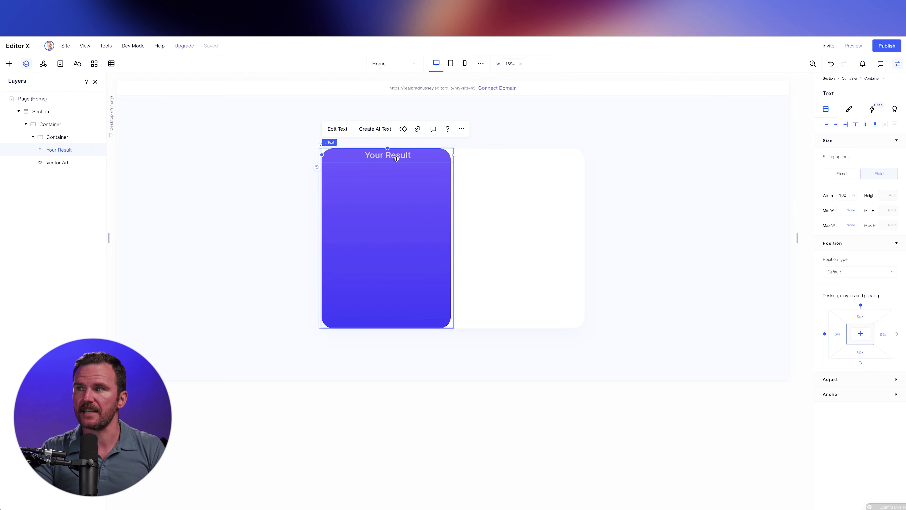
key(super+Tab)
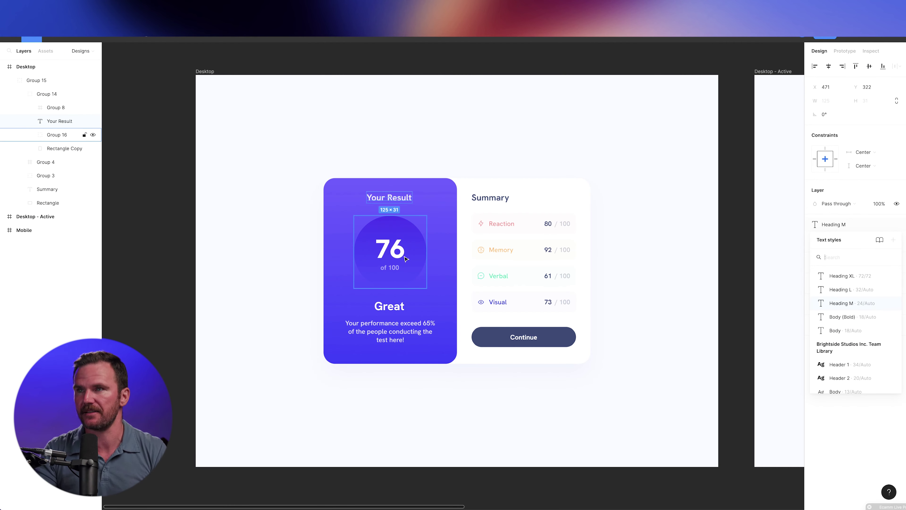
key(super+Tab)
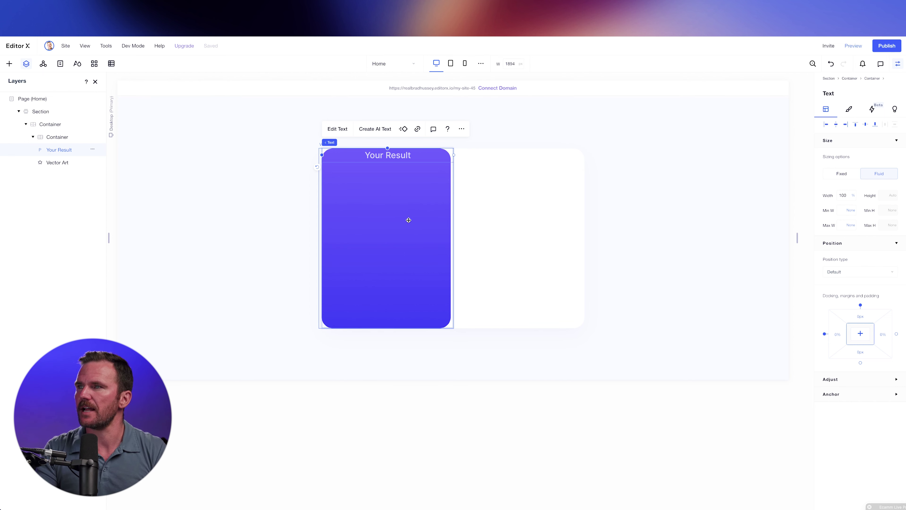
Try a solid blue circle basic shape in the gradient panel below the "Your Result" heading.
click(10, 63)
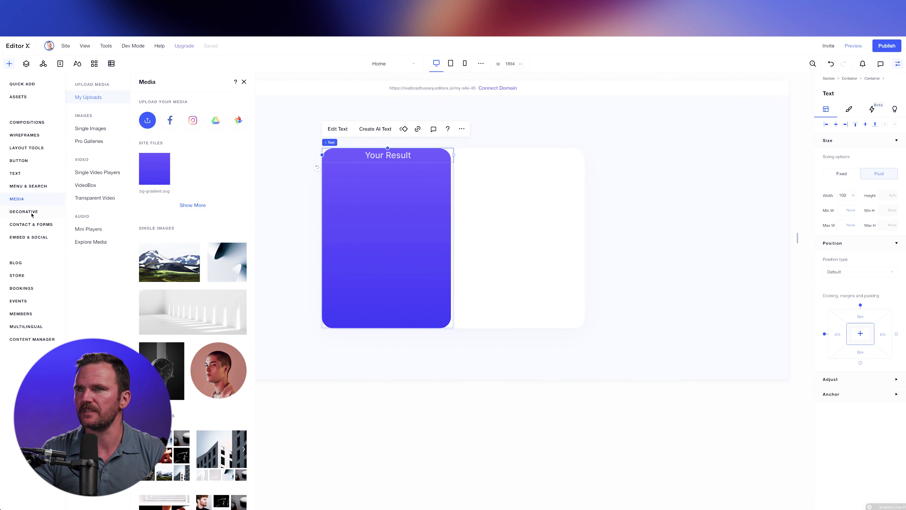
mouse_move(40, 216)
click(162, 168)
drag(162, 168, 388, 210)
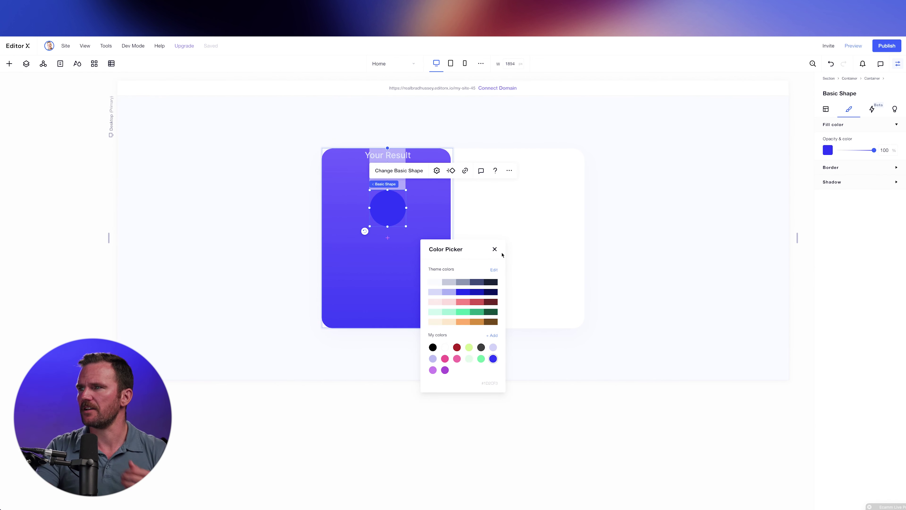
click(494, 249)
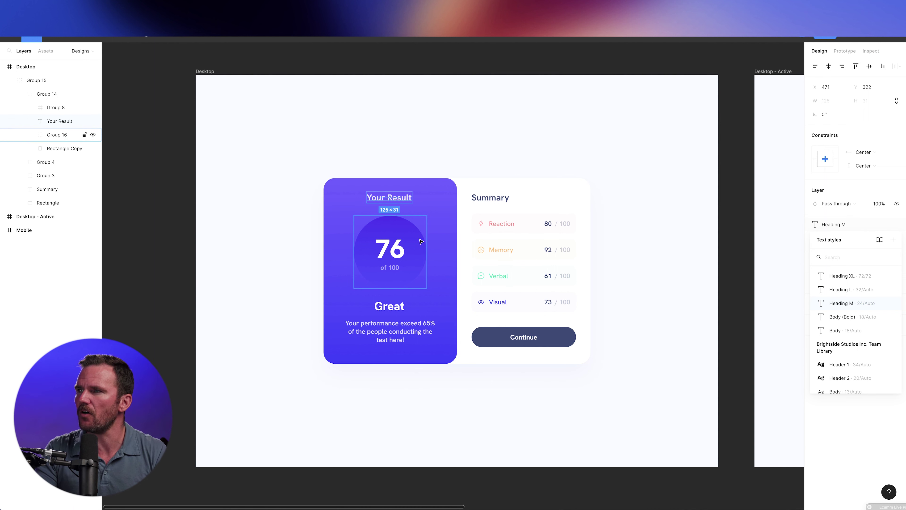
Switch to Figma, hide the score text inside the result circle's group, and export the circle as an SVG.
click(420, 242)
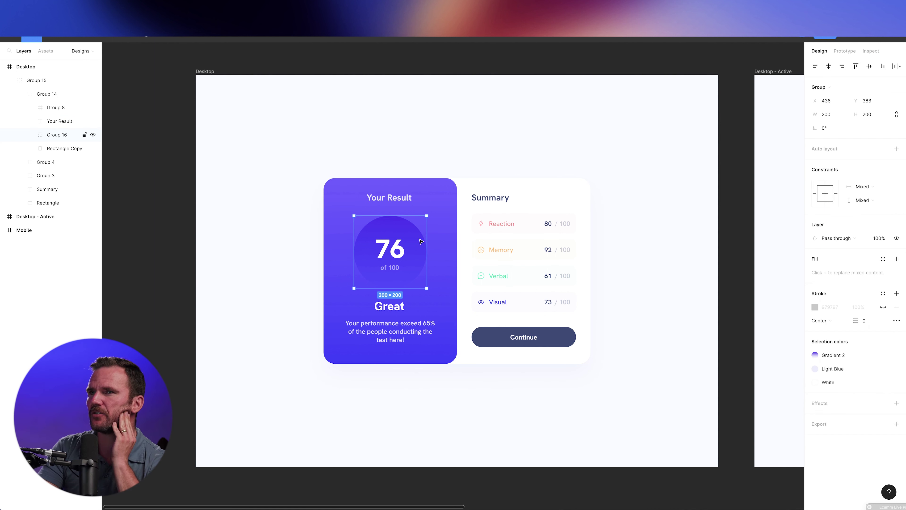
click(34, 134)
click(93, 148)
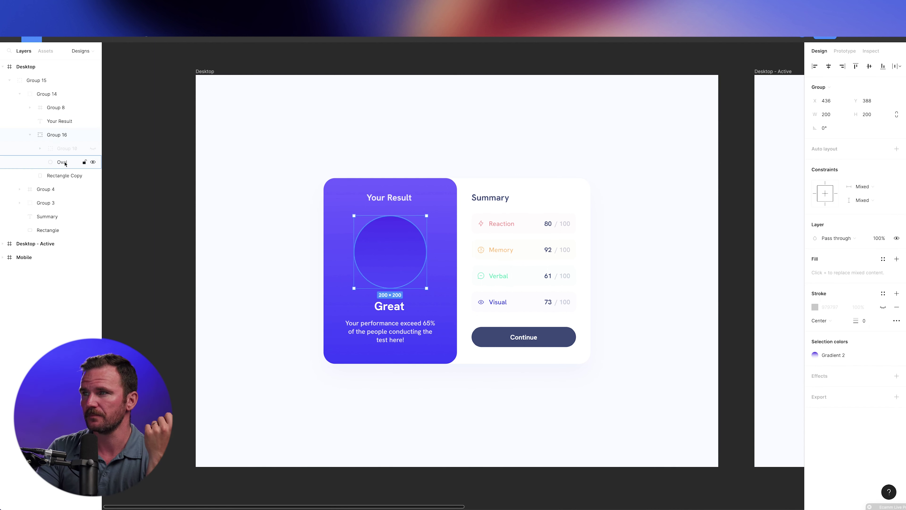
click(897, 396)
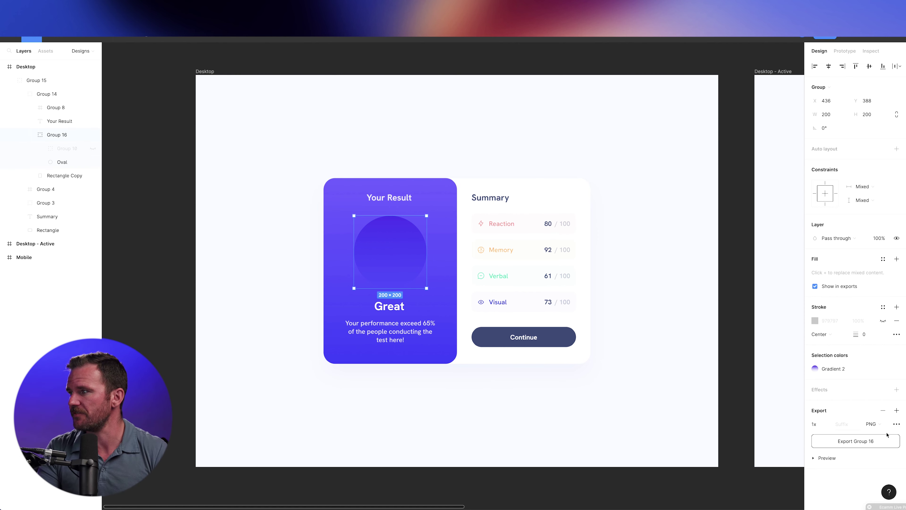
click(871, 423)
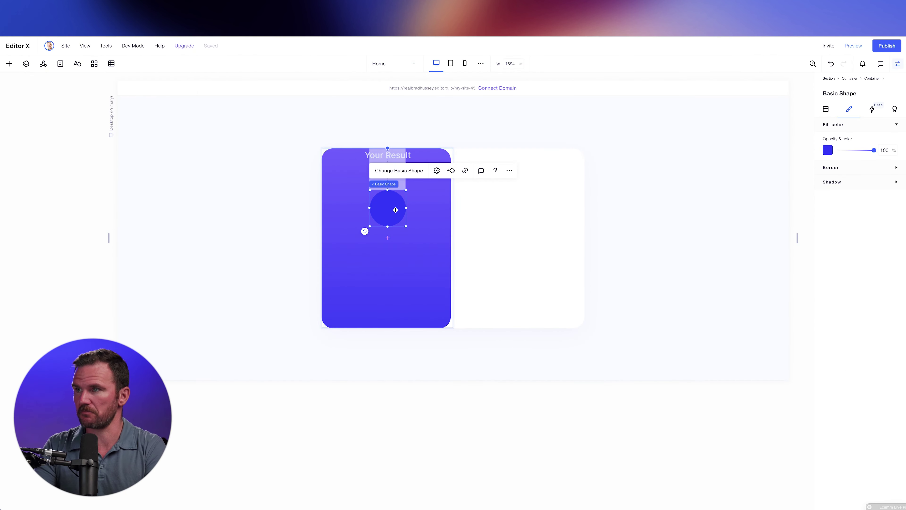
Replace the basic circle shape in Editor X by deleting it and adding the uploaded circle.svg to the page.
key(Delete)
click(381, 203)
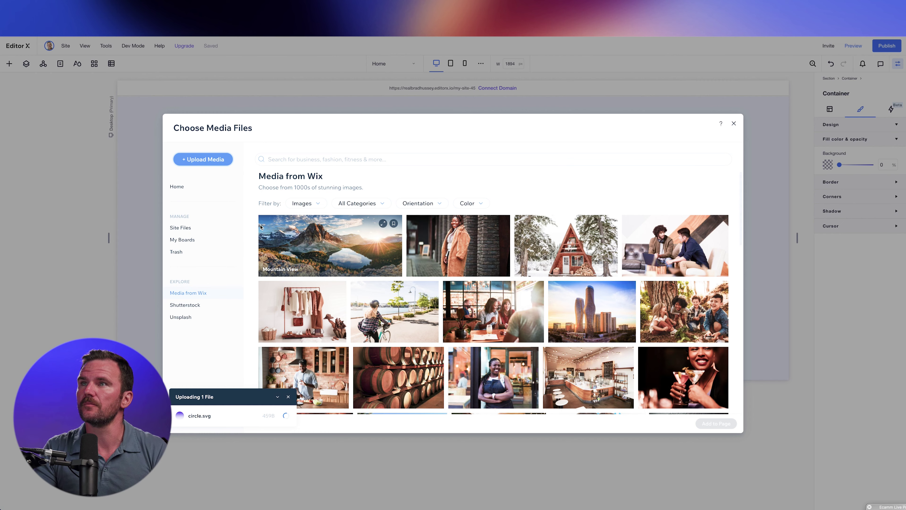
click(716, 424)
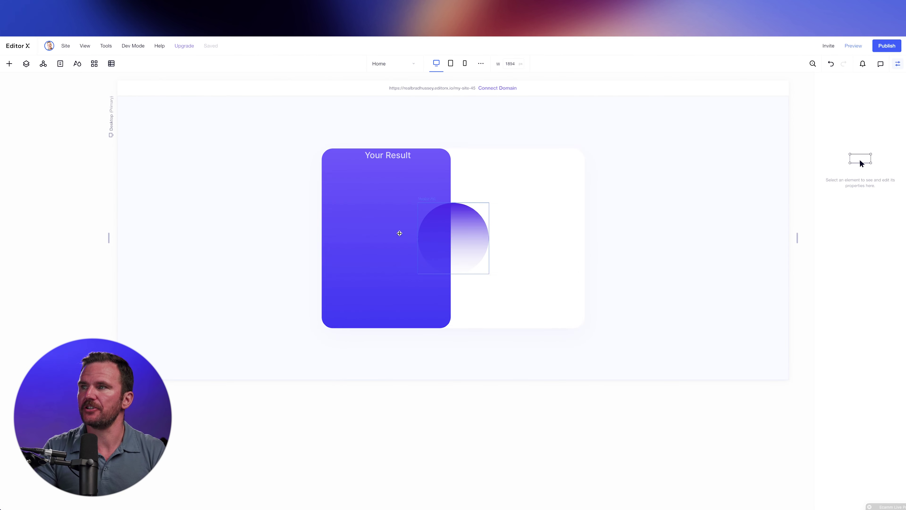
Move the circle vector art into the gradient panel, centred below the "Your Result" heading, and check its nesting in the layers.
drag(475, 236, 414, 215)
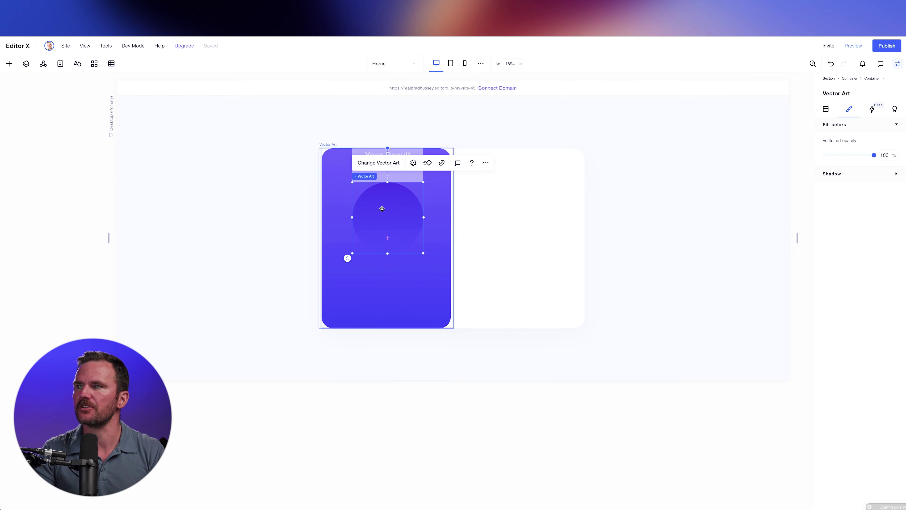
click(26, 64)
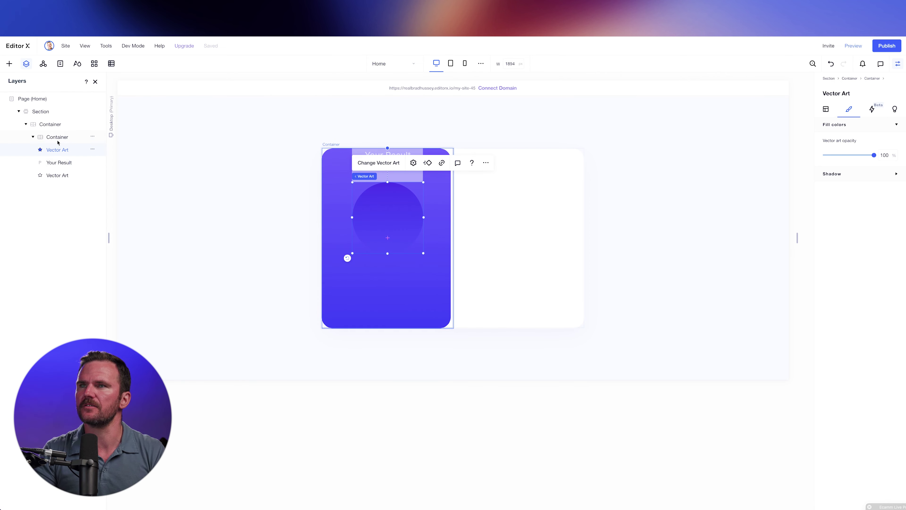
click(59, 175)
click(63, 150)
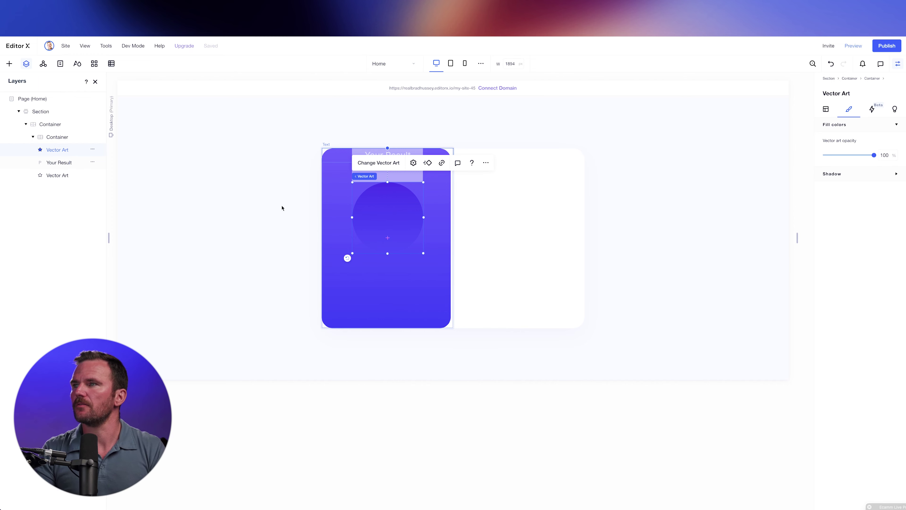
Check the text style of the "Great" heading in the Figma result panel.
key(super+Tab)
key(super+Tab)
key(super+Tab)
key(super+Tab)
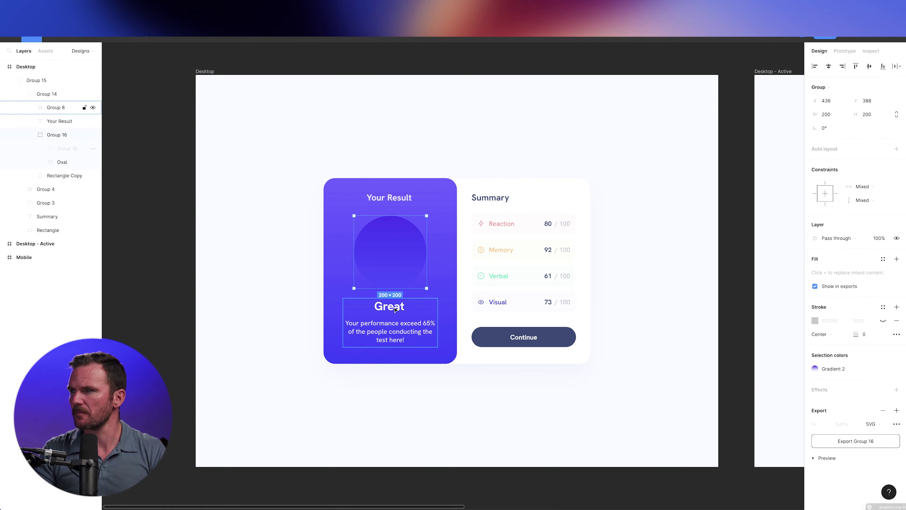
double_click(395, 309)
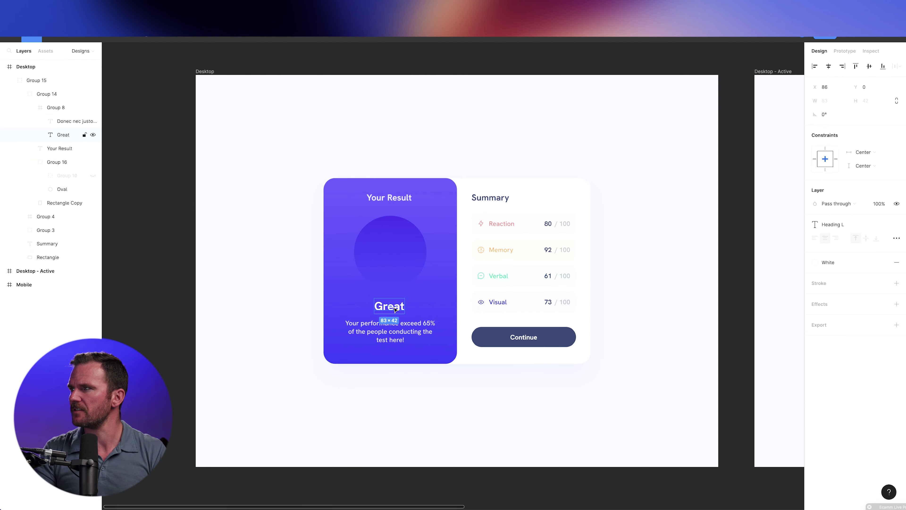
click(839, 228)
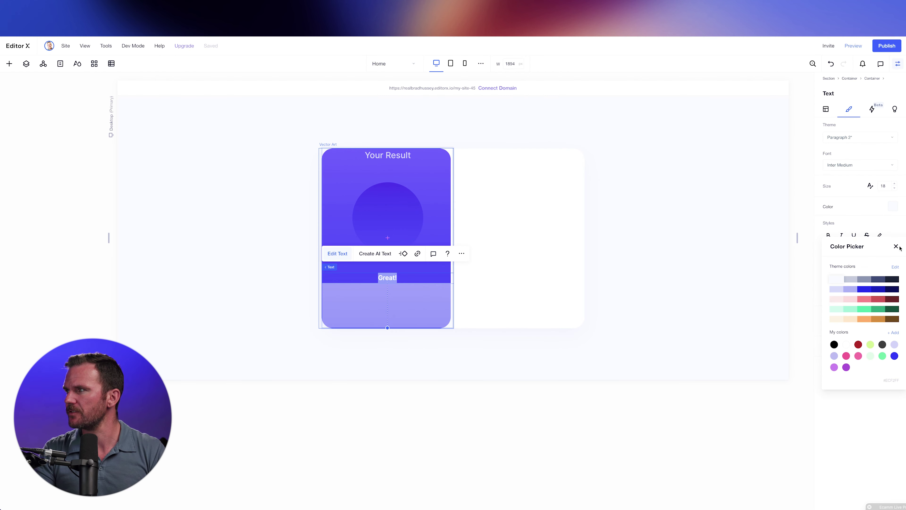
click(895, 246)
Set the font size of the "Great!" text below the circle to 32.
click(882, 186)
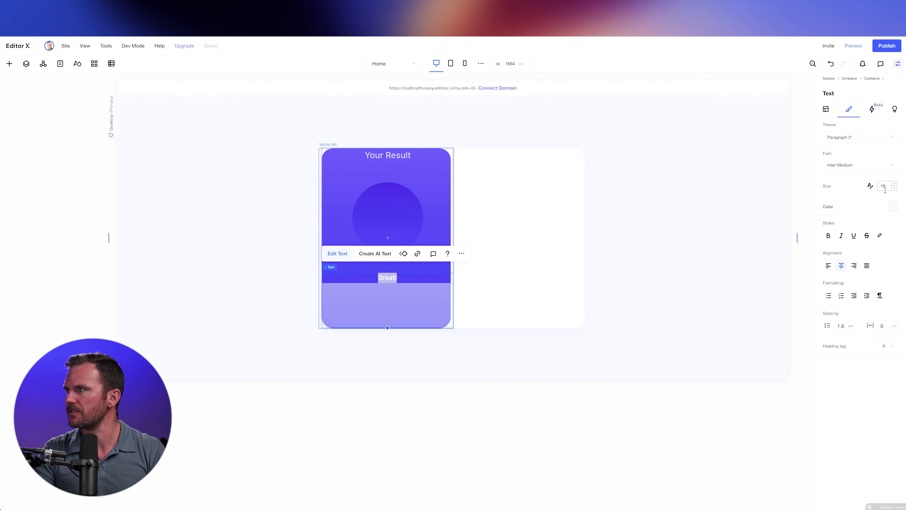
text(32)
key(Return)
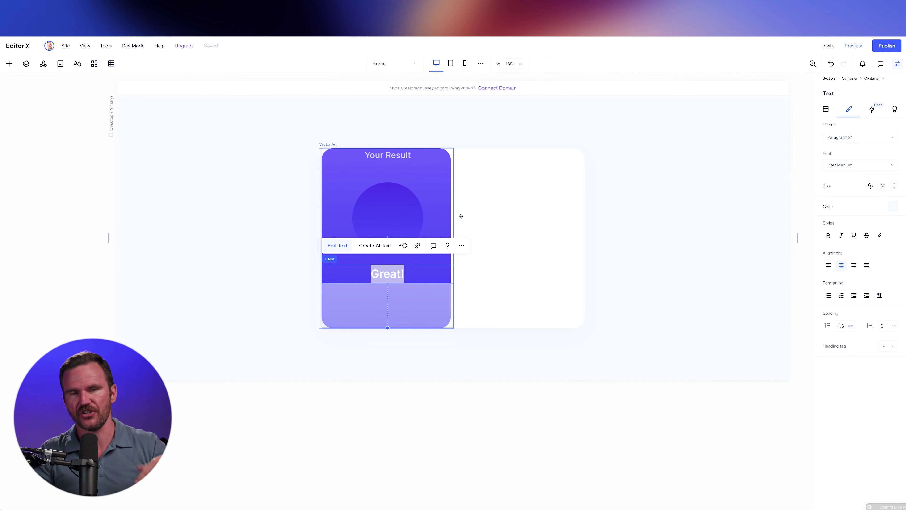
click(412, 275)
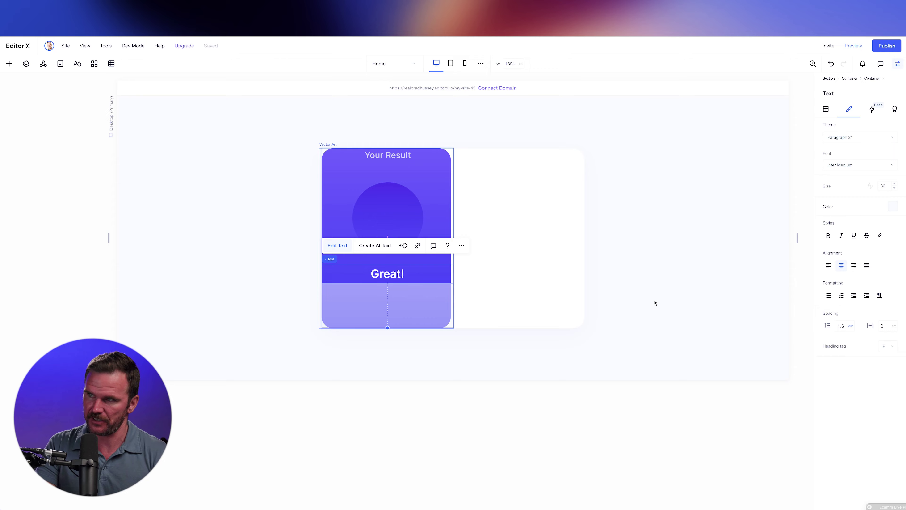
Place a paragraph below "Great!" and fill in its AI text request with business type "Software" and business name "Memory Test".
drag(549, 295, 485, 264)
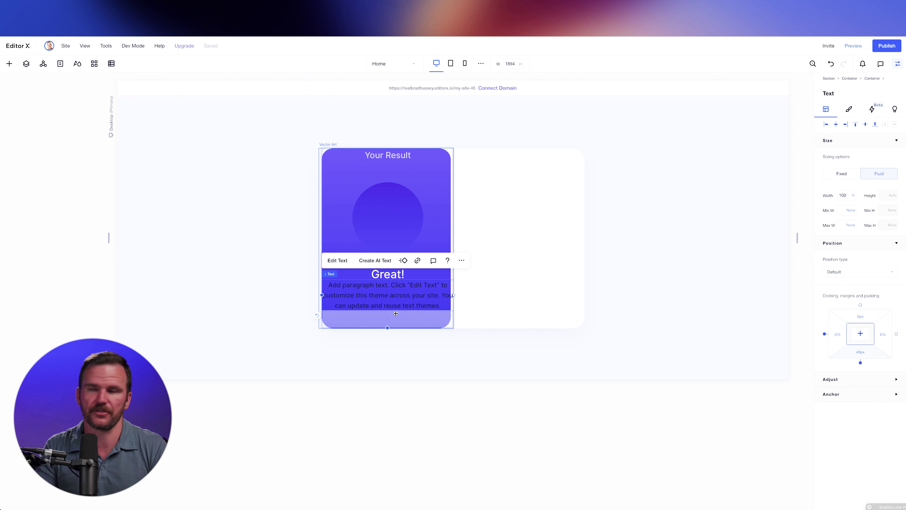
click(379, 261)
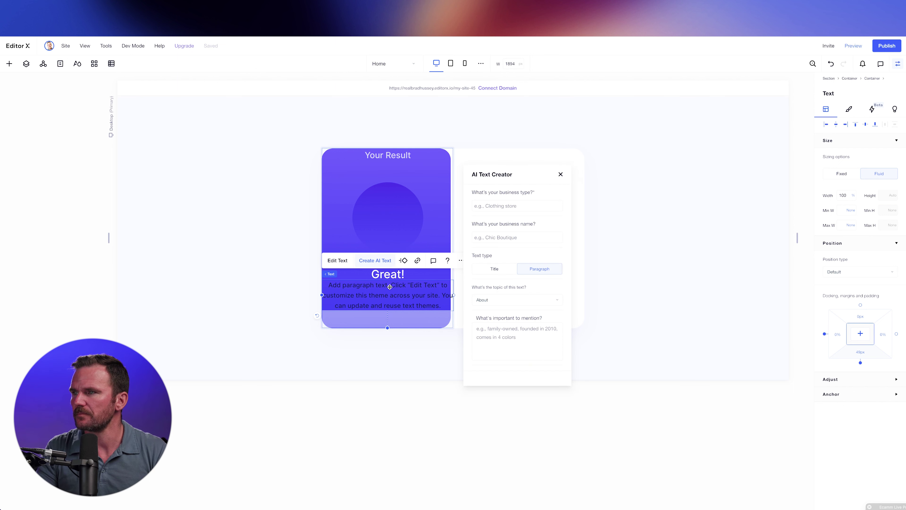
click(520, 203)
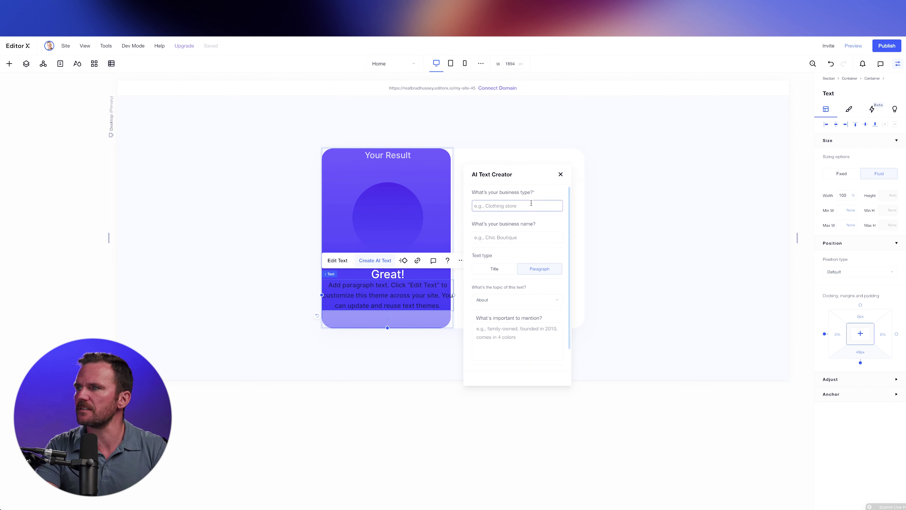
key(super+Tab)
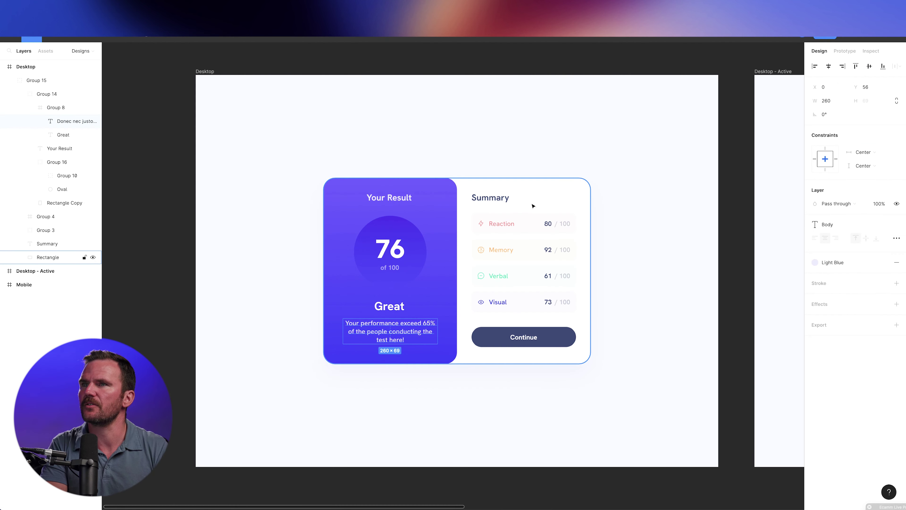
key(super+Tab)
text(Software)
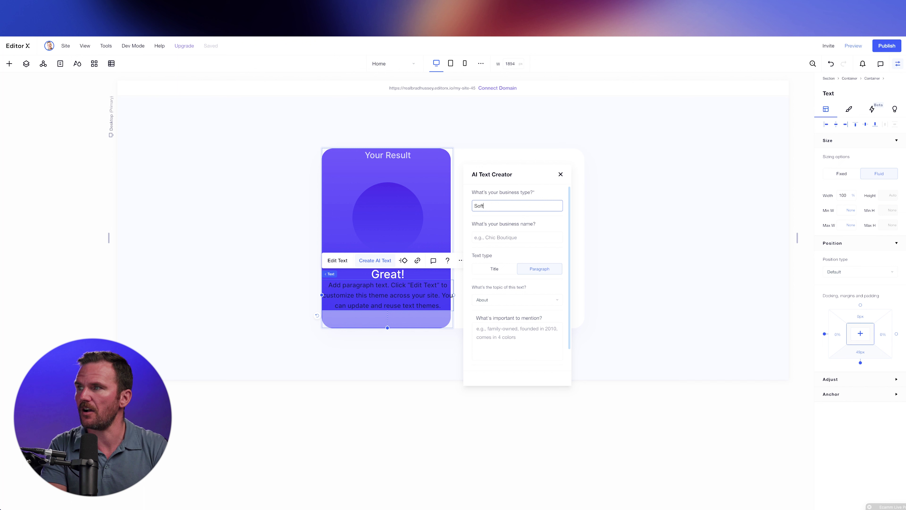
key(Tab)
text(Mem)
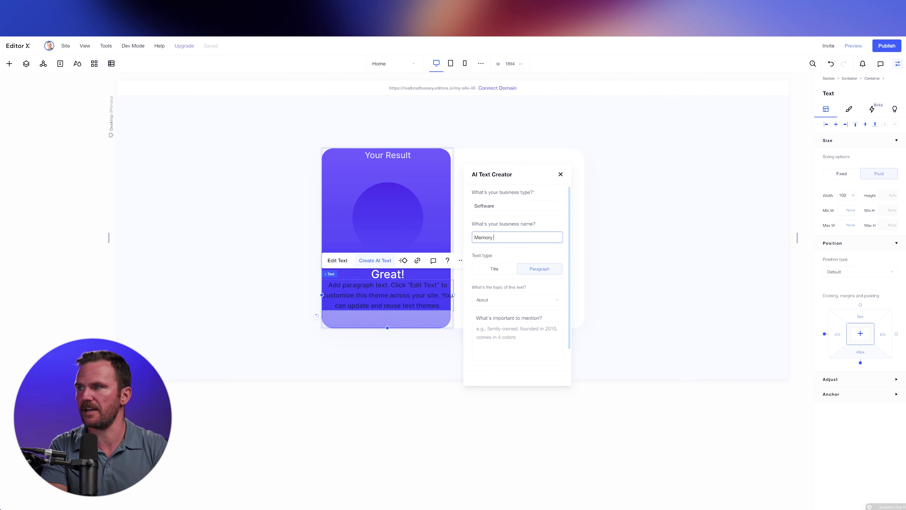
scroll(530, 261, down, 1)
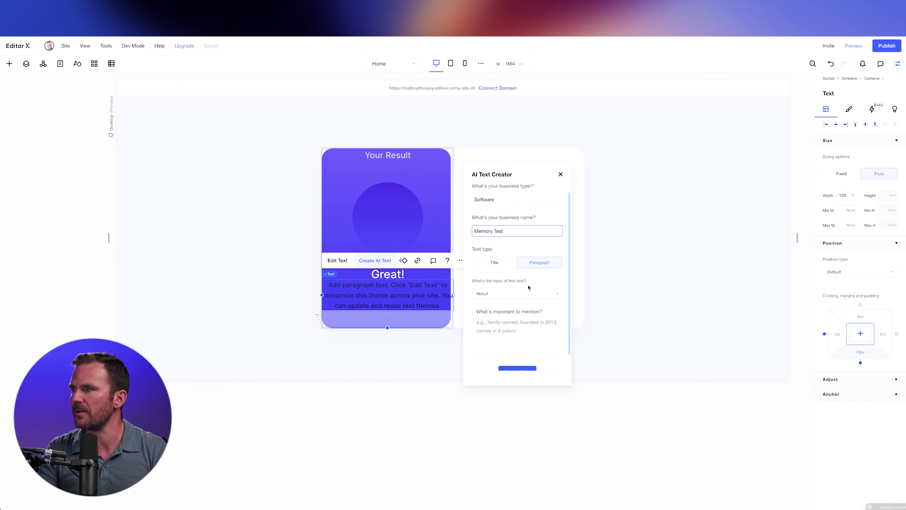
Set the AI text topic to Other with the custom topic "Success message".
click(519, 293)
click(496, 347)
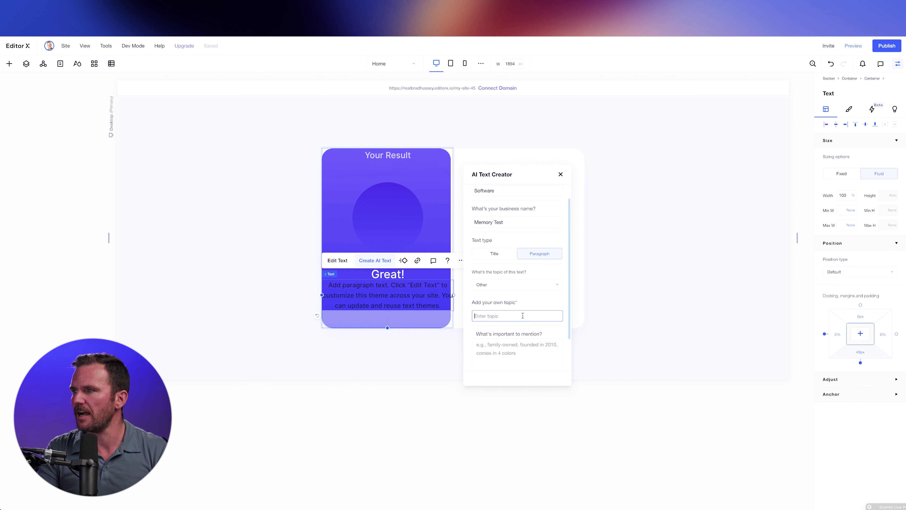
text(Success me)
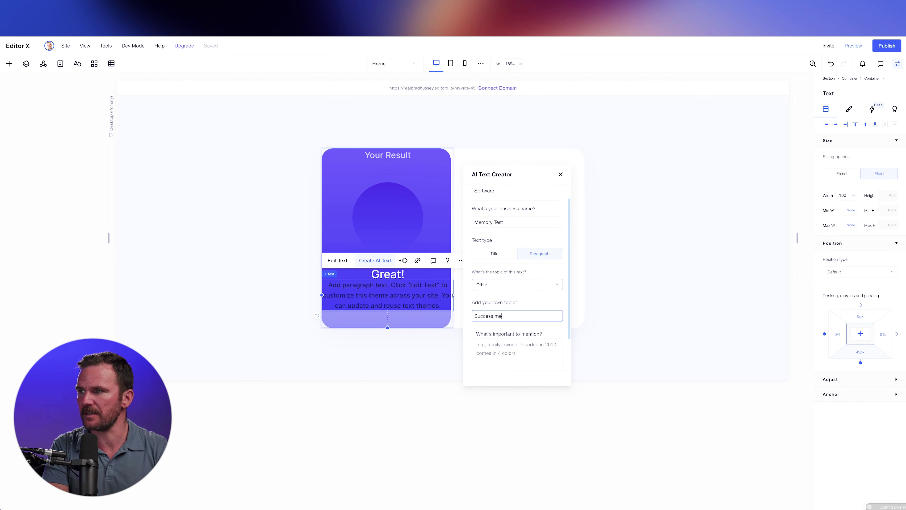
text(ssage)
Enter "success message congratulating the user on having a score in the top 10% of users" as what is important to mention.
click(529, 356)
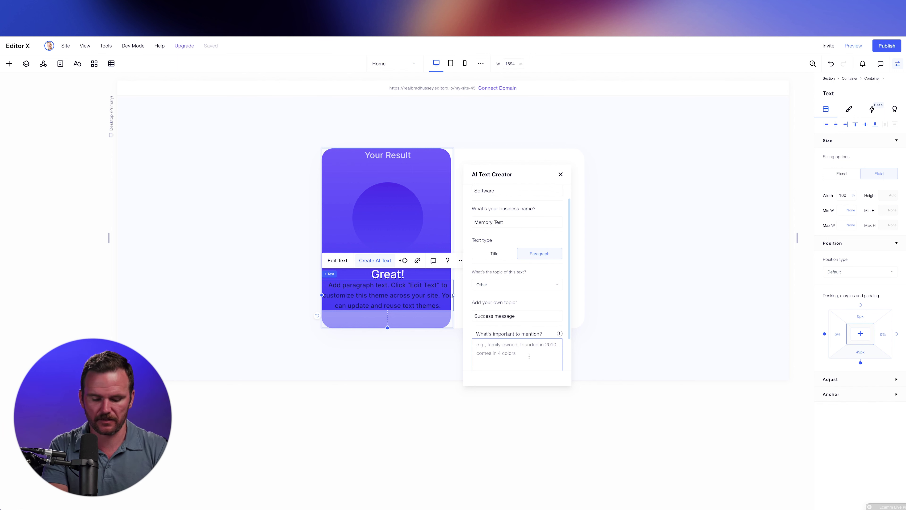
text(success message con)
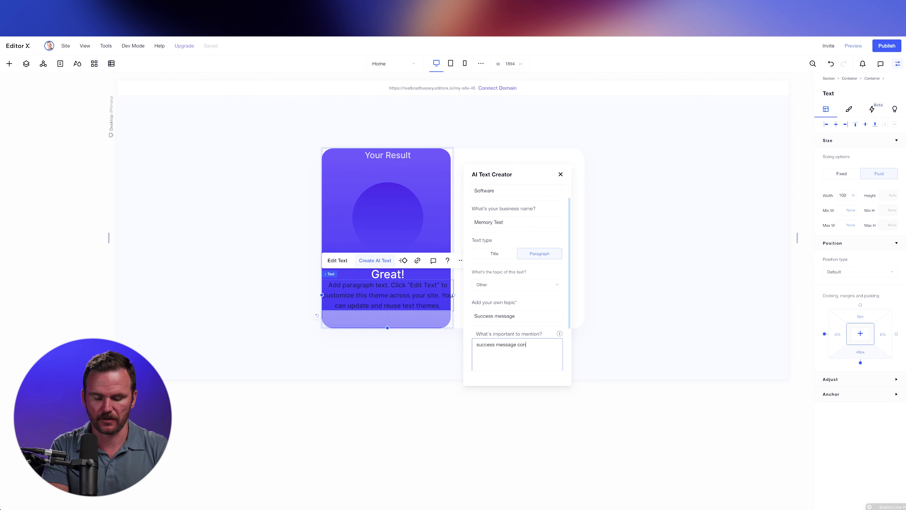
text(gratulating the user)
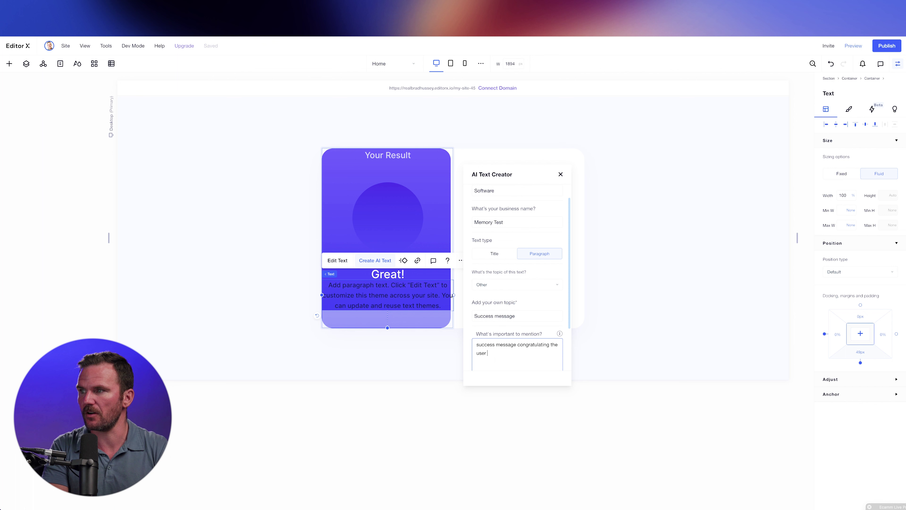
text( on having a score in the top 10%)
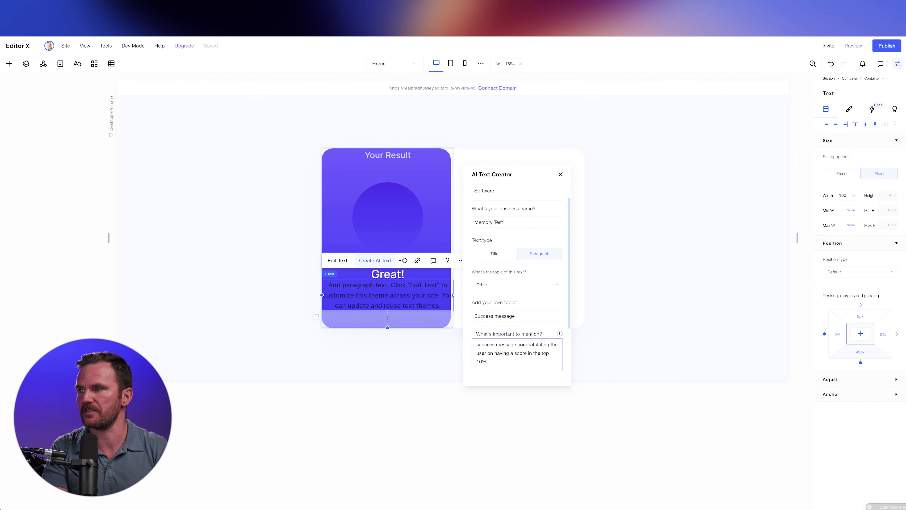
scroll(517, 275, down, 2)
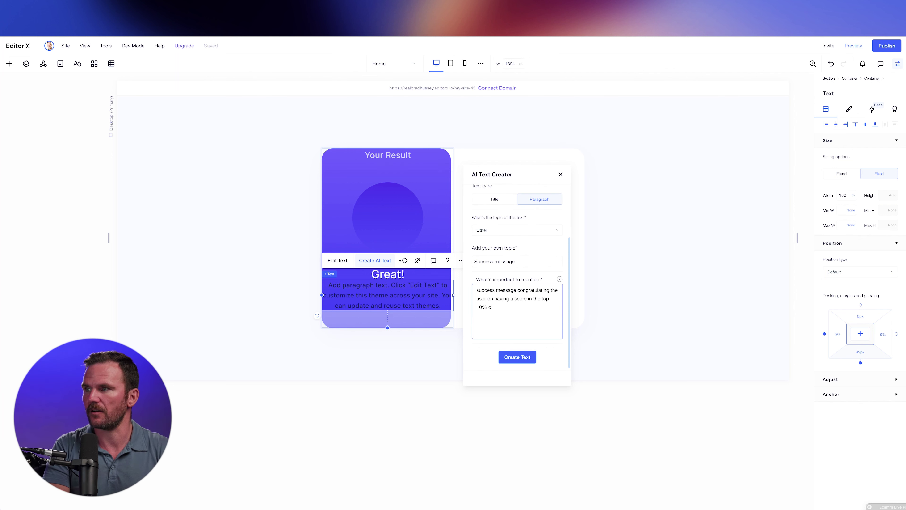
text(of users)
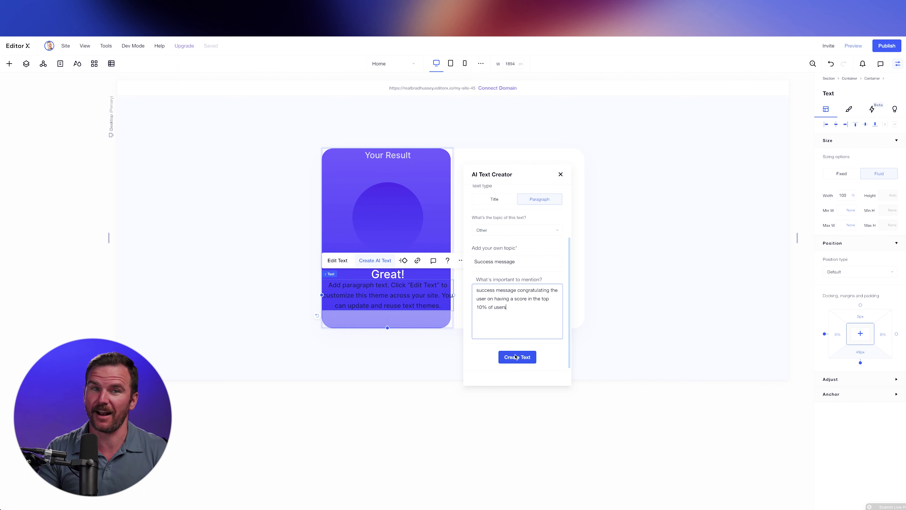
Generate the AI text, compare the suggestions, and use the first option for the paragraph.
click(517, 357)
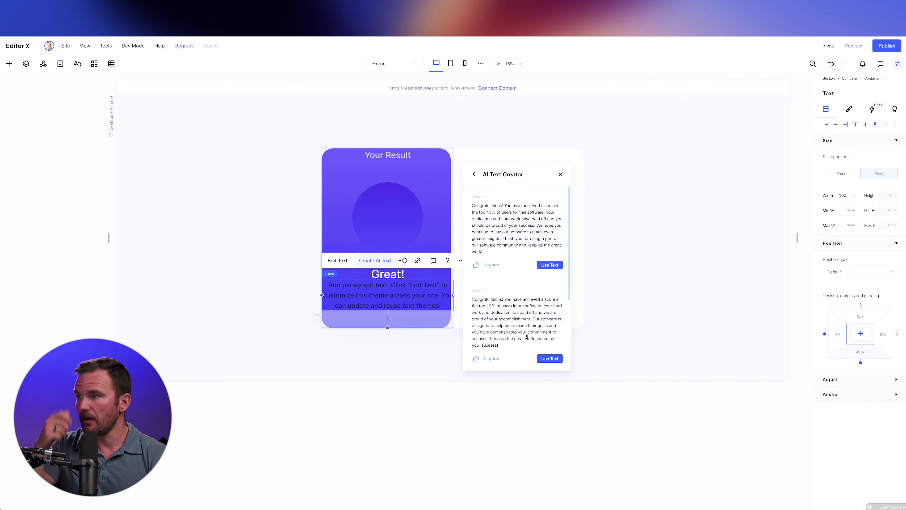
scroll(507, 243, down, 2)
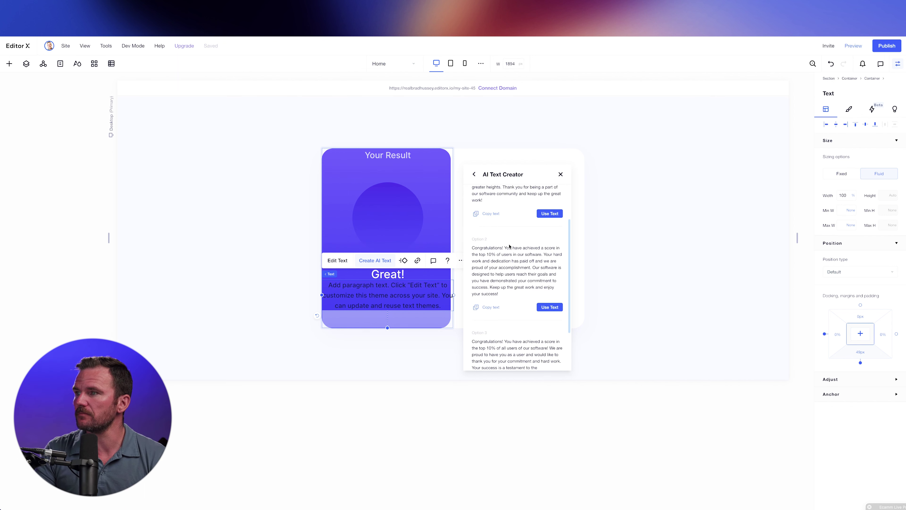
scroll(514, 250, up, 2)
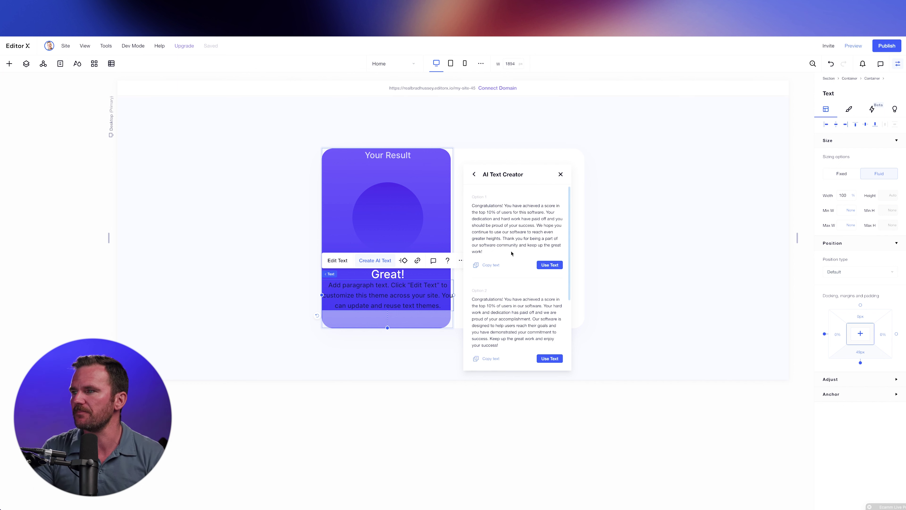
click(550, 264)
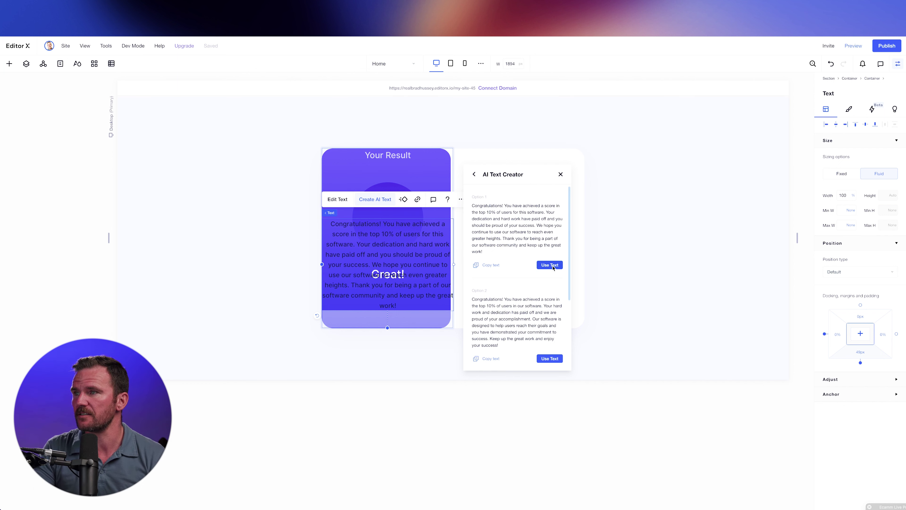
click(561, 175)
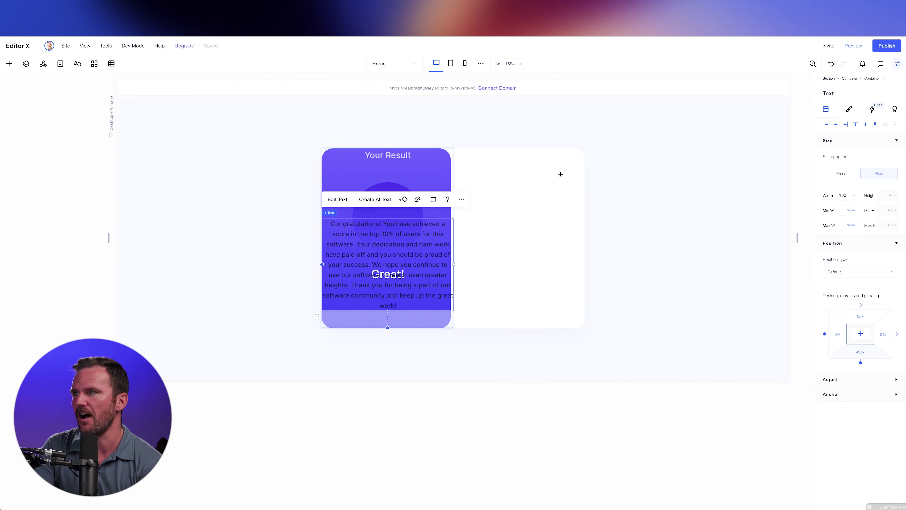
Shorten the congratulations paragraph to end with "have paid off!" and give it the lightest theme colour.
double_click(416, 252)
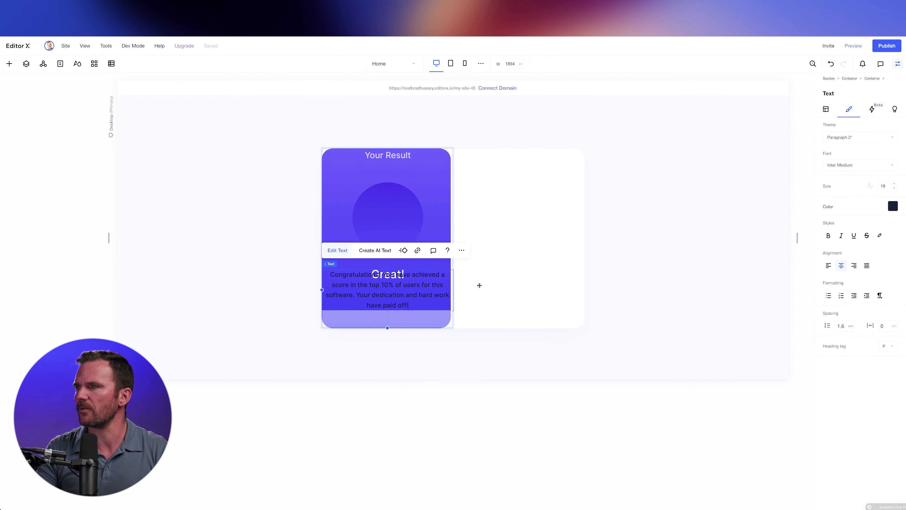
key(super+a)
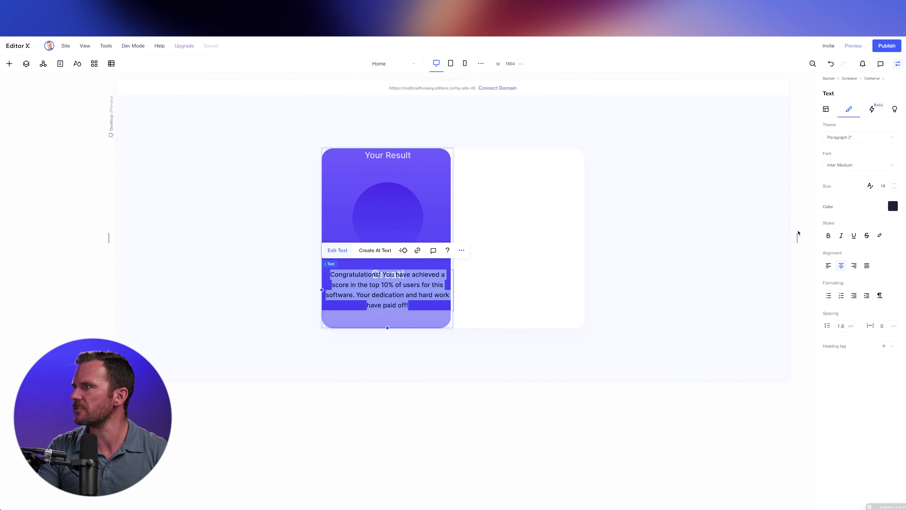
click(897, 208)
click(831, 282)
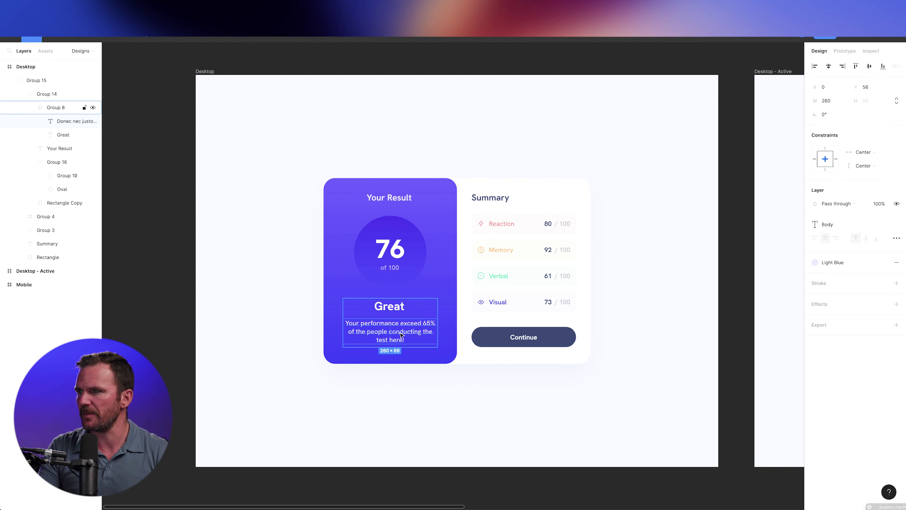
Compare the paragraph with the Figma body text and shorten it to "Congratulations! You have achieved a score in the top 10% of users for this software!".
double_click(401, 335)
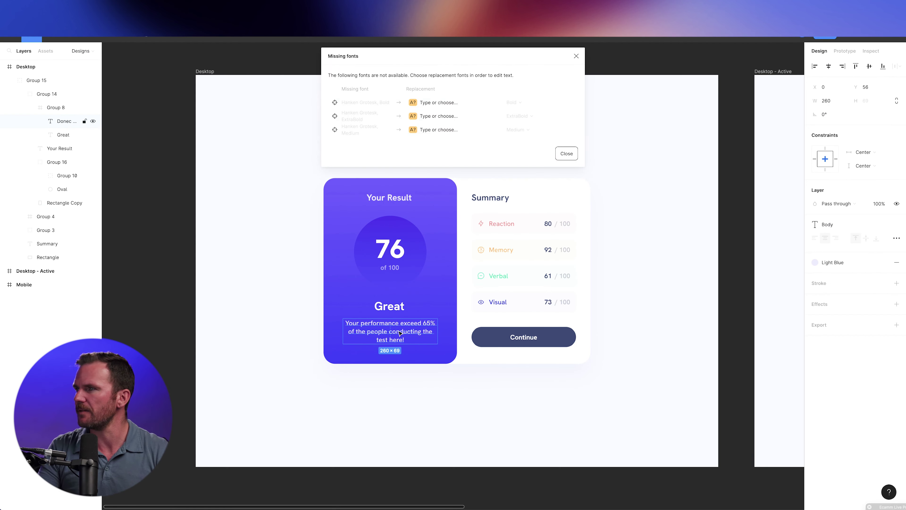
click(573, 152)
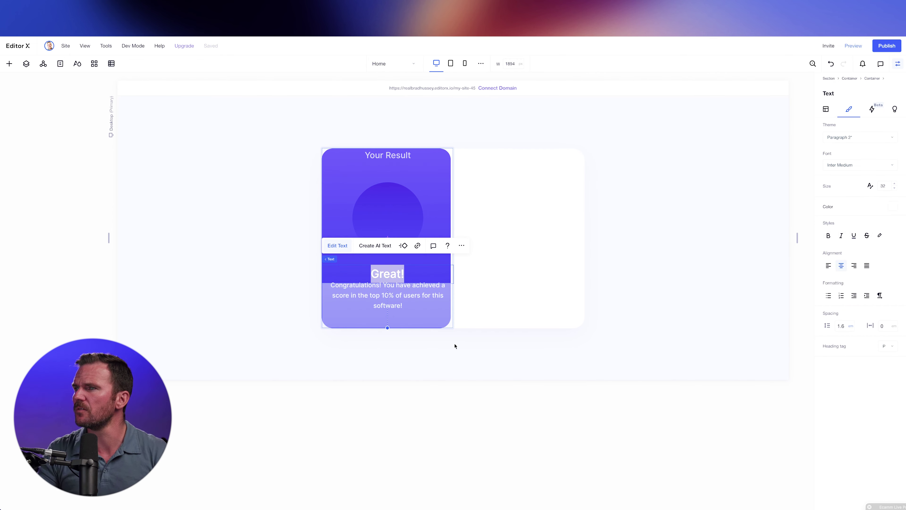
click(435, 322)
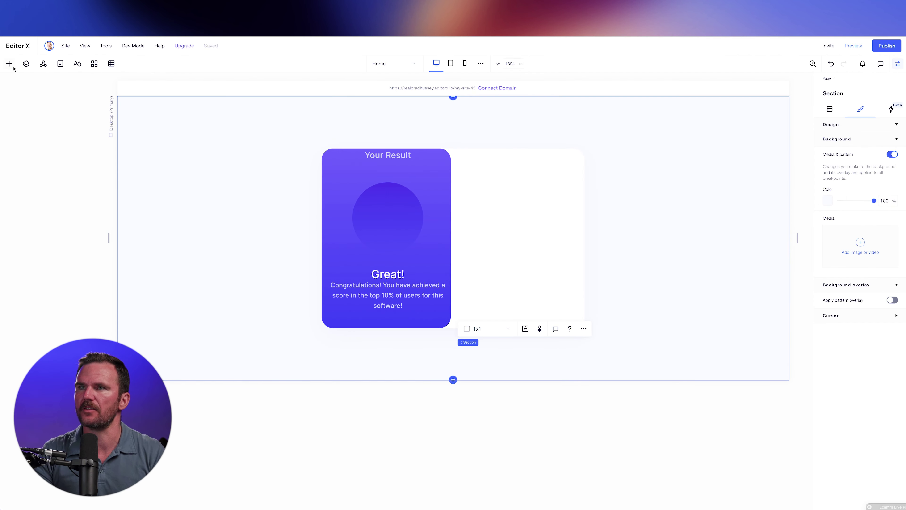
Add a paragraph element over the score circle, centre its text, and set its width to 50%.
click(9, 64)
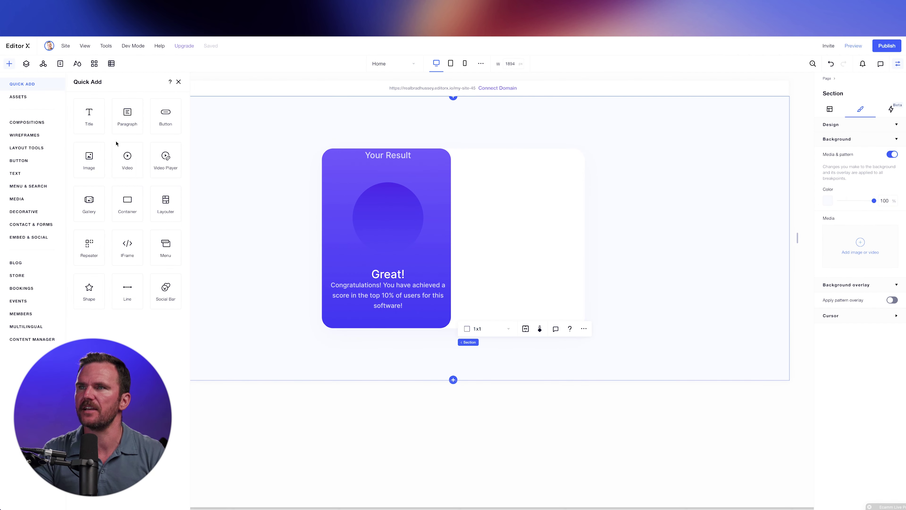
drag(126, 117, 391, 218)
click(842, 266)
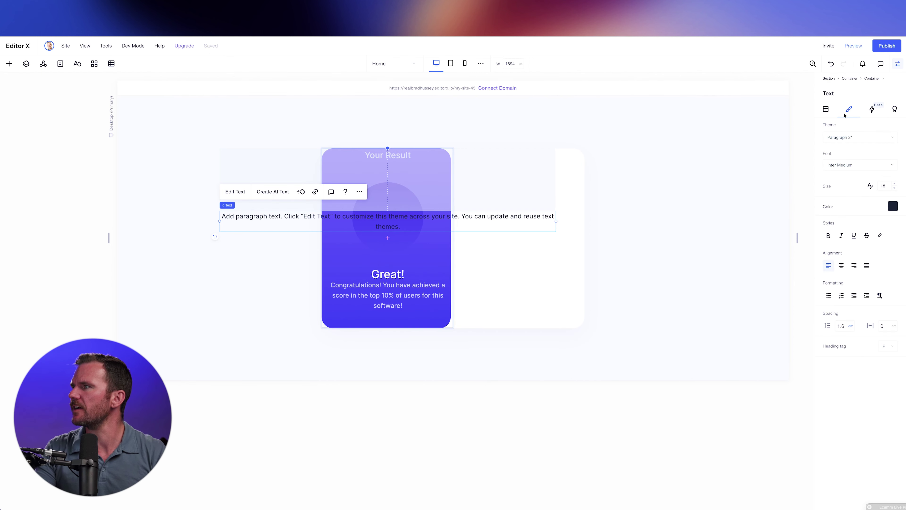
click(826, 110)
click(847, 195)
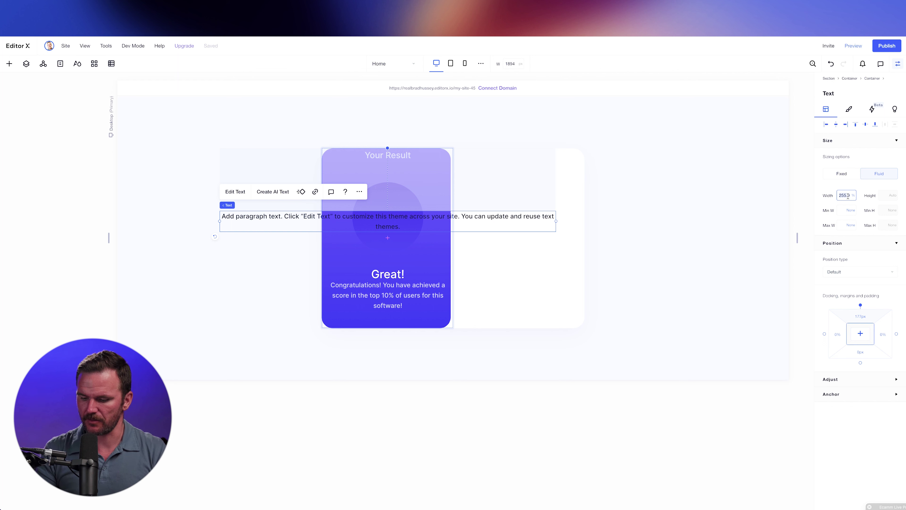
text(50)
key(Return)
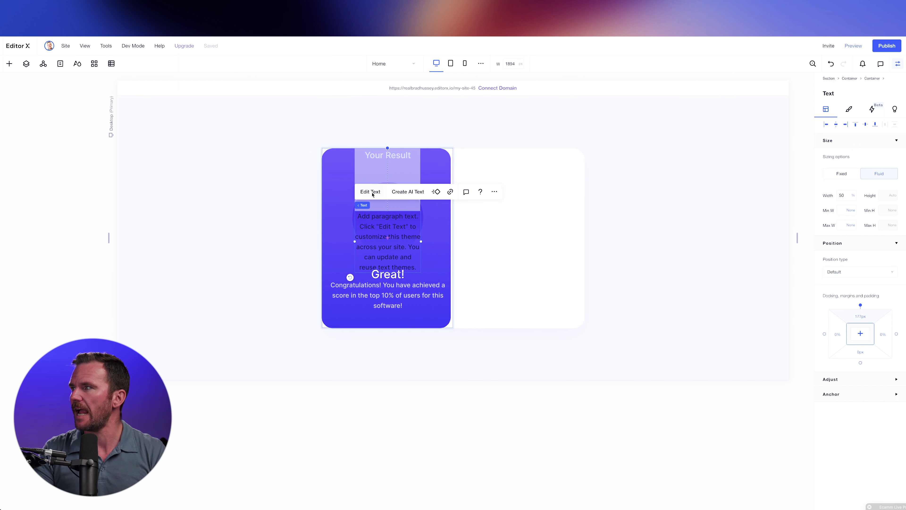
Replace the new paragraph's text with "76", check the score text in the Figma design, and make it white at size 72.
click(370, 192)
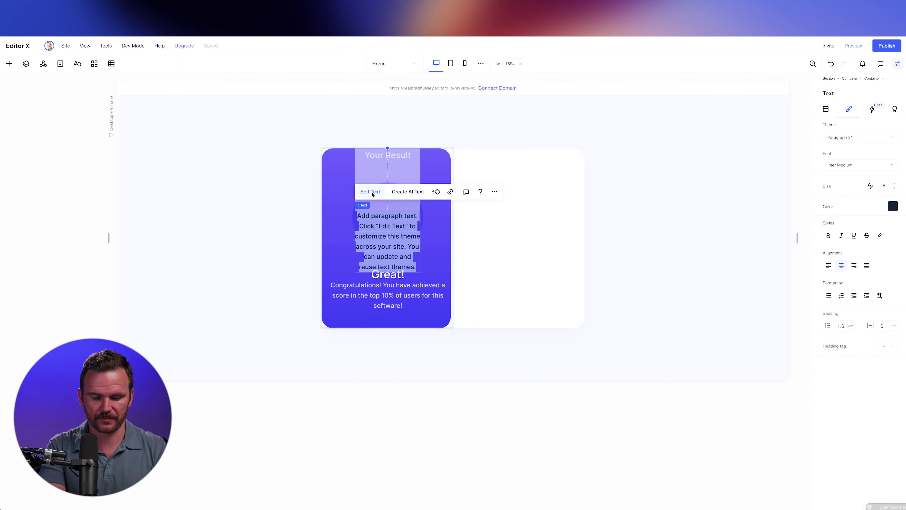
text(76)
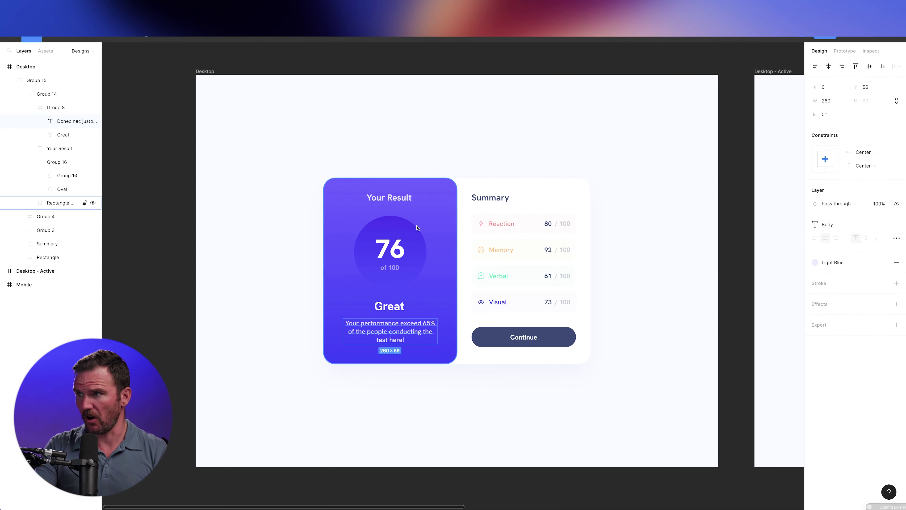
click(388, 246)
double_click(389, 246)
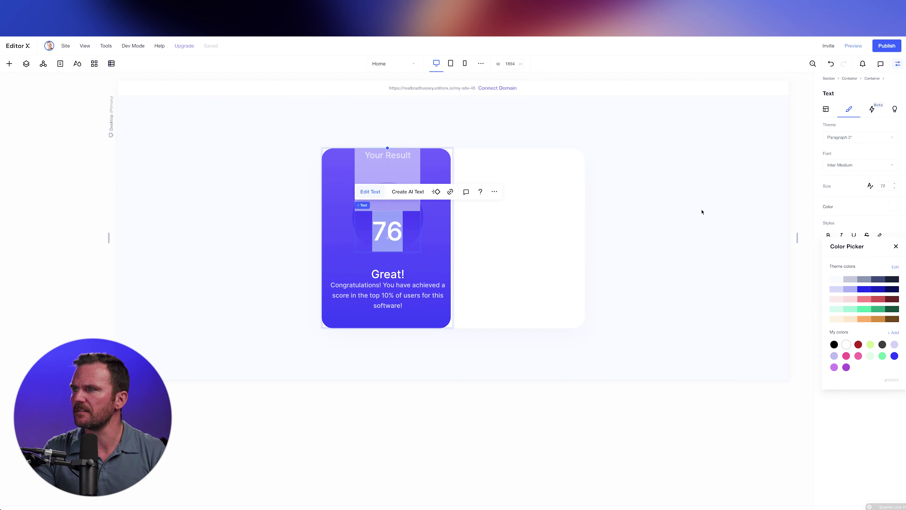
click(702, 210)
Move the "76" text higher inside the score circle.
click(389, 230)
click(385, 229)
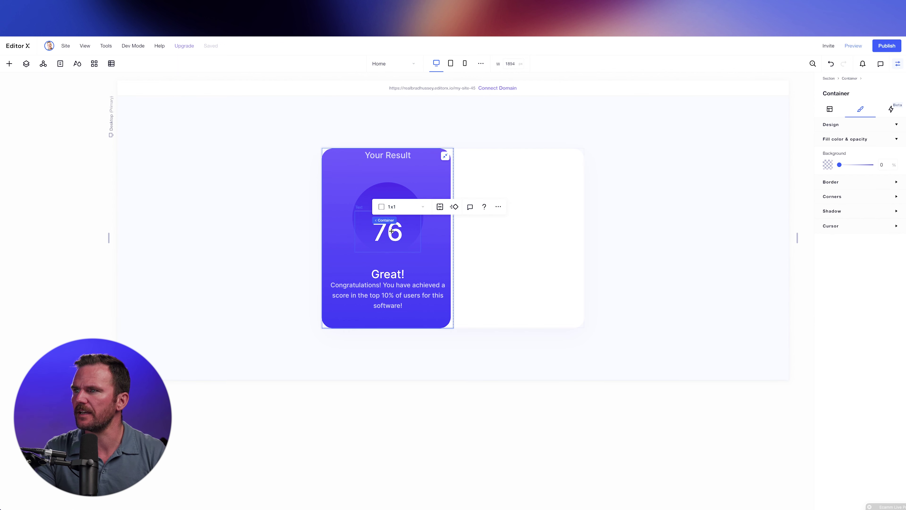
click(394, 233)
drag(392, 230, 389, 194)
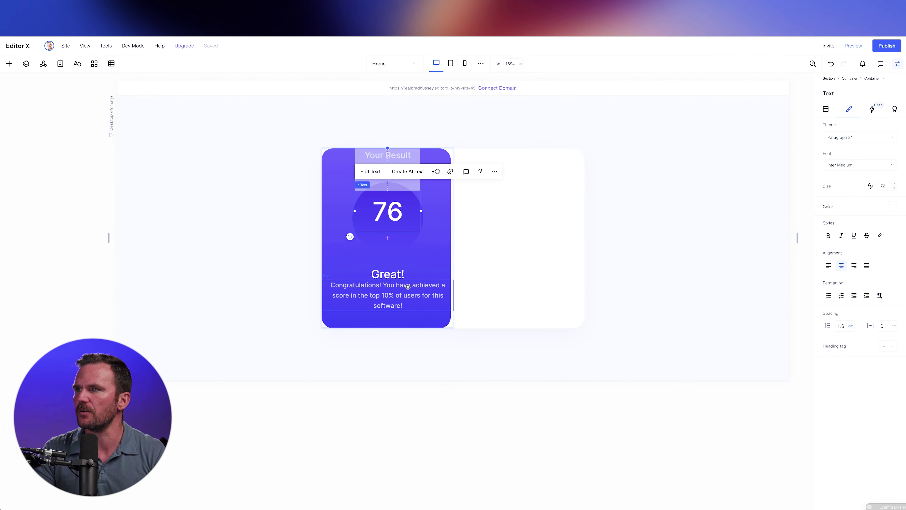
Send the score circle's vector art to the back and place an "of 100" text beneath the "76".
right_click(393, 235)
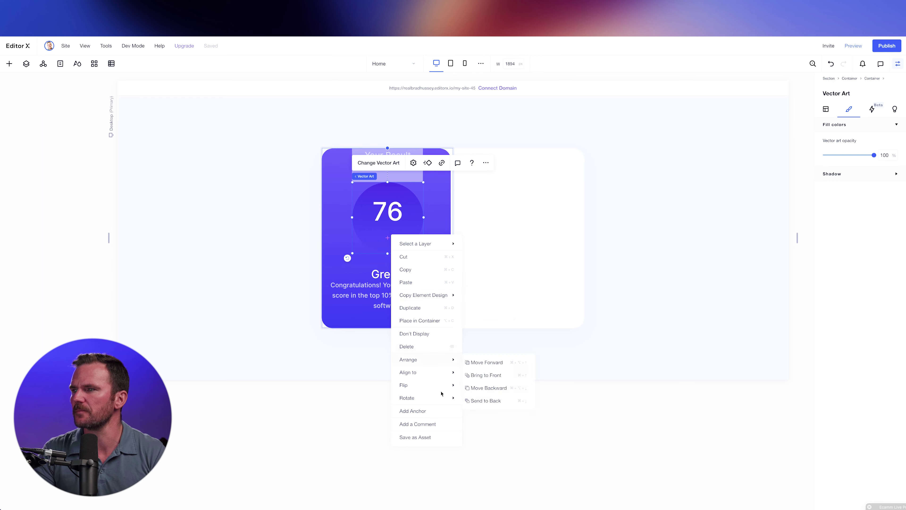
click(485, 400)
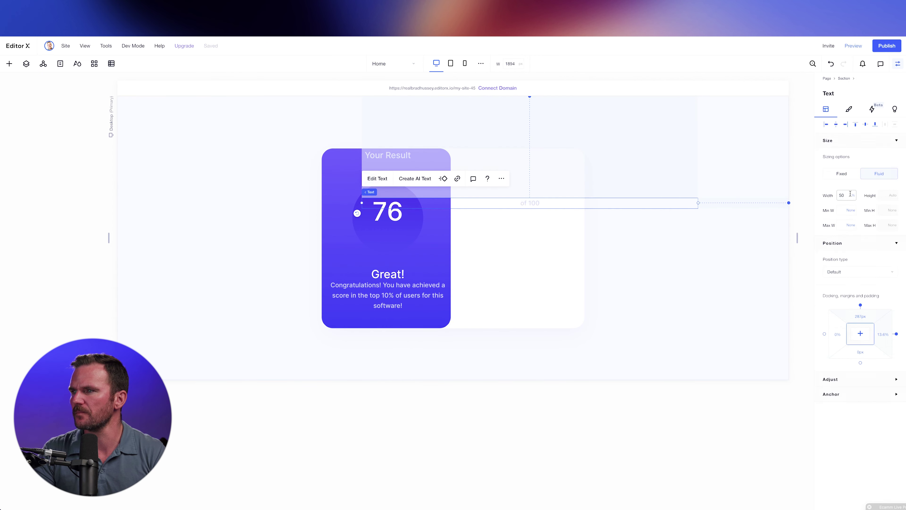
drag(542, 205, 403, 241)
Stack the "76" and "of 100" texts together and set the stack's item spacing to -15 px.
shift+click(400, 210)
click(400, 228)
shift+click(393, 226)
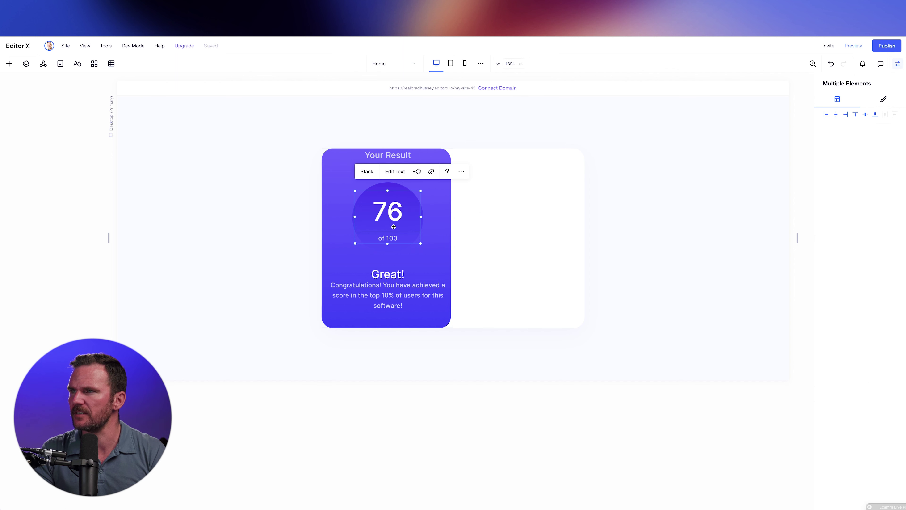
click(367, 172)
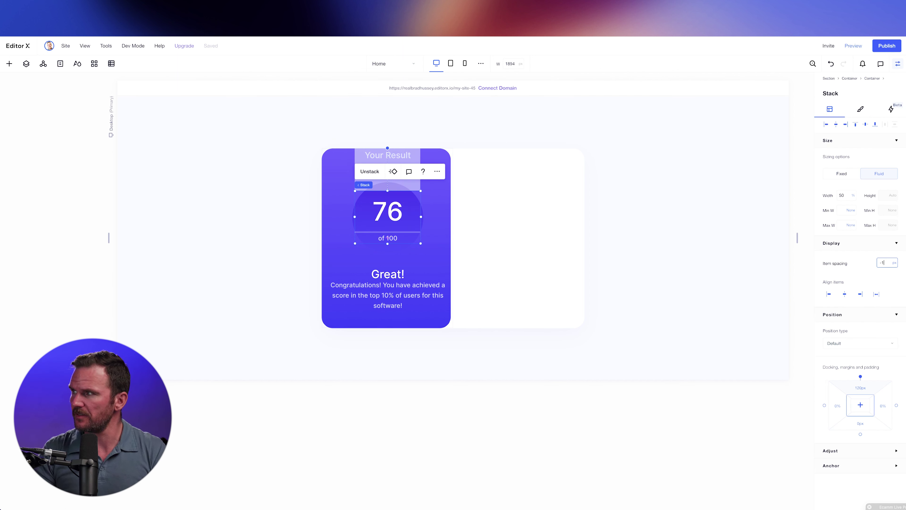
key(Return)
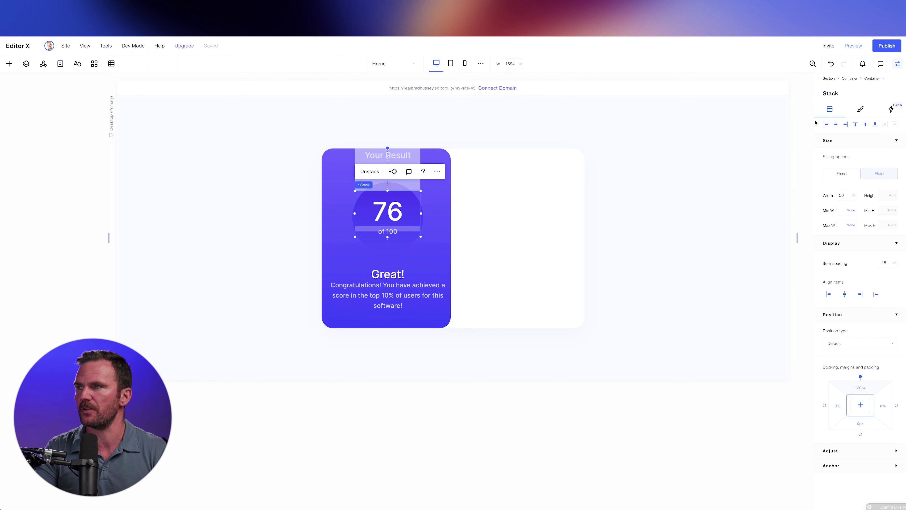
Place the circle vector art and the score text stack together in a container.
click(395, 187)
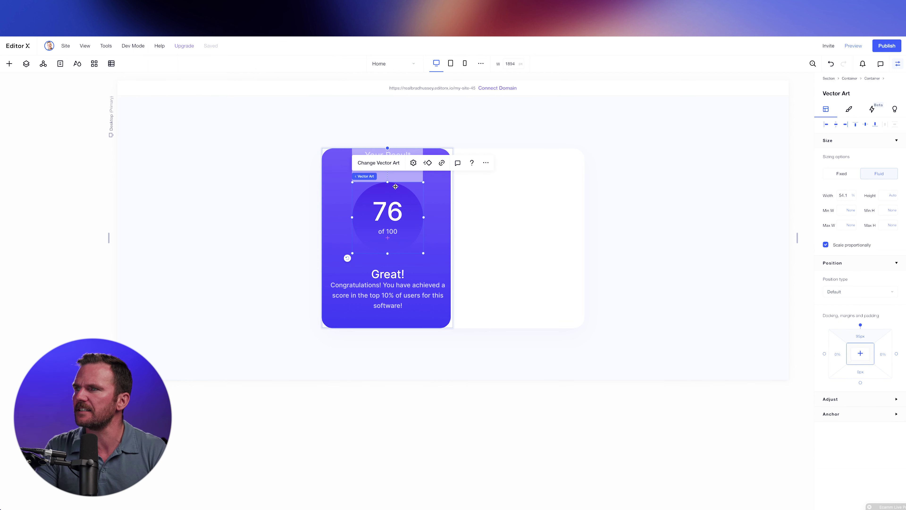
shift+click(396, 214)
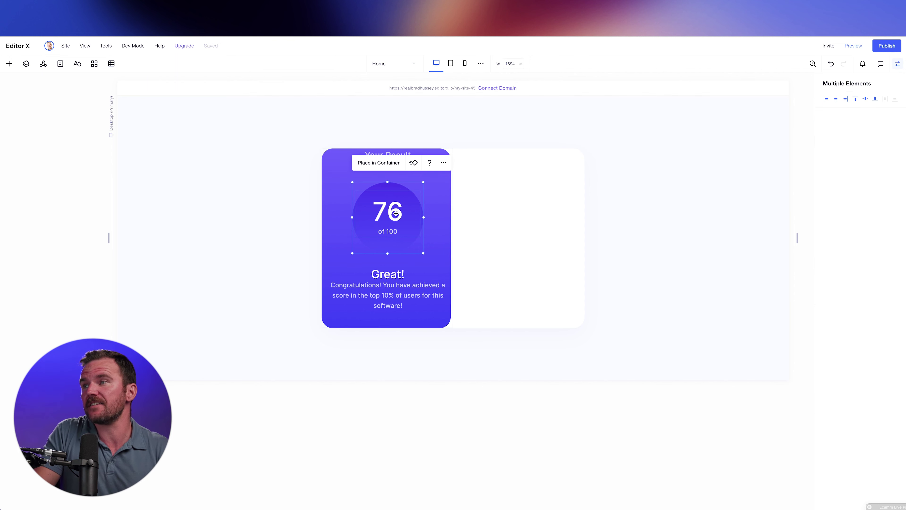
click(385, 163)
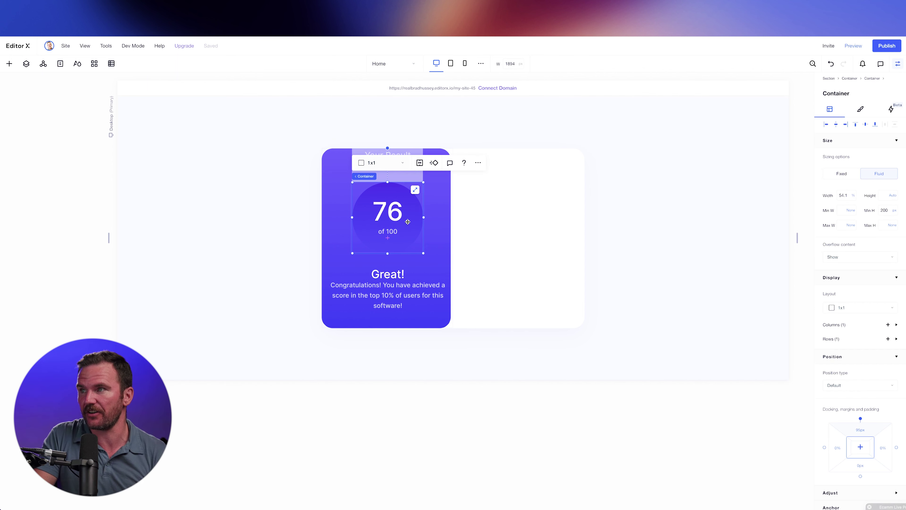
Rename the new container layer around the circle and score texts as "Score".
click(26, 63)
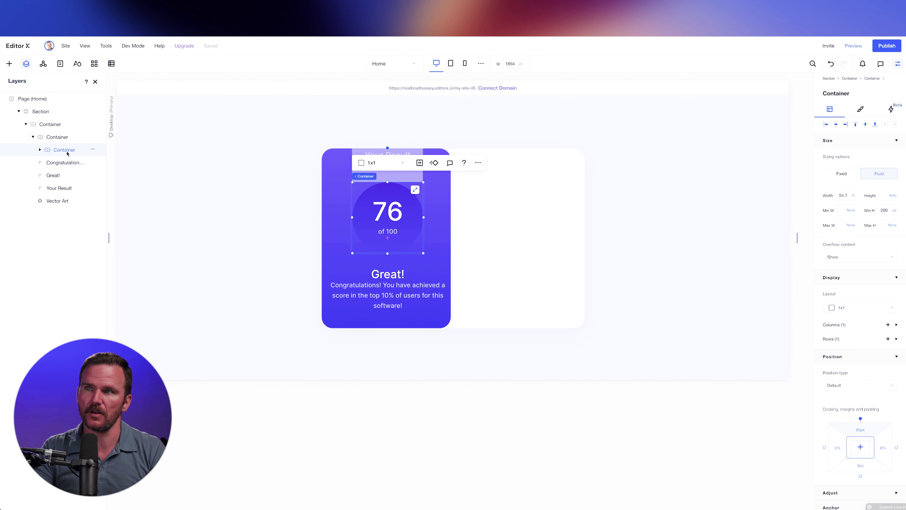
double_click(66, 150)
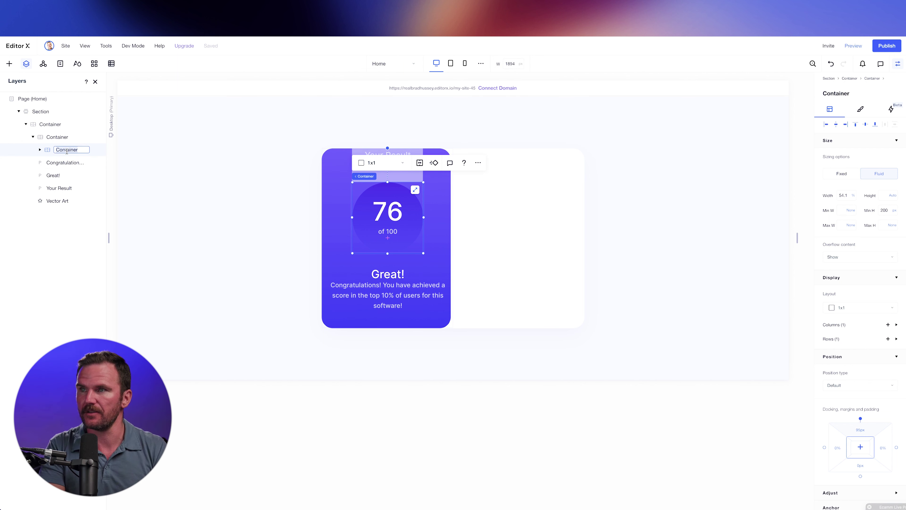
text(Score)
key(Return)
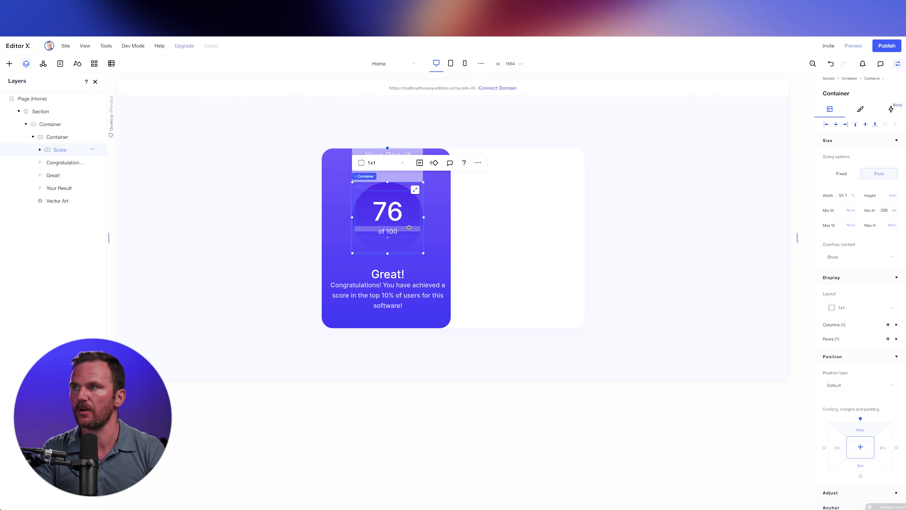
Align the score text stack to the vertical centre of the Score container.
click(404, 221)
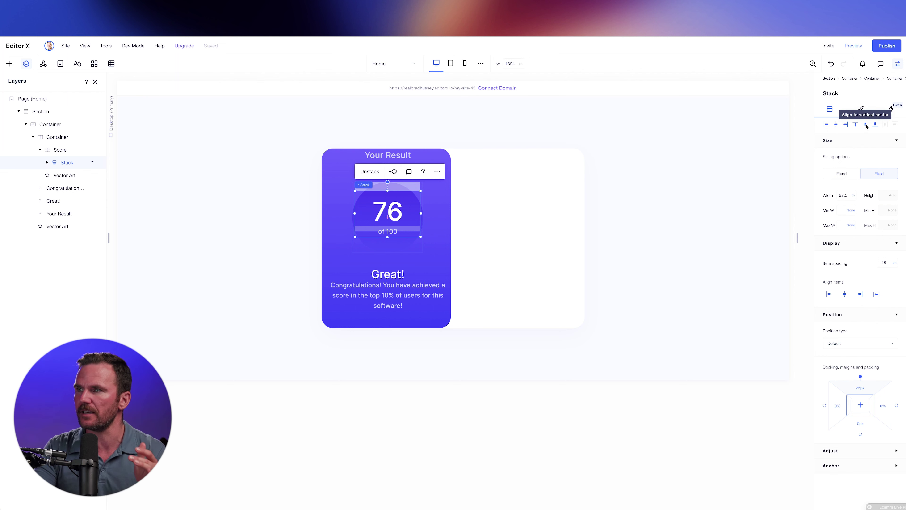
click(866, 125)
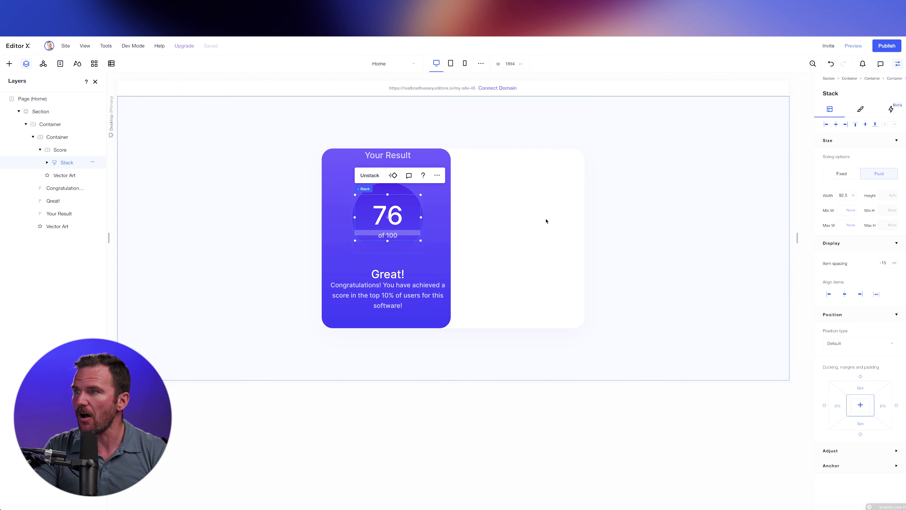
click(677, 228)
click(399, 164)
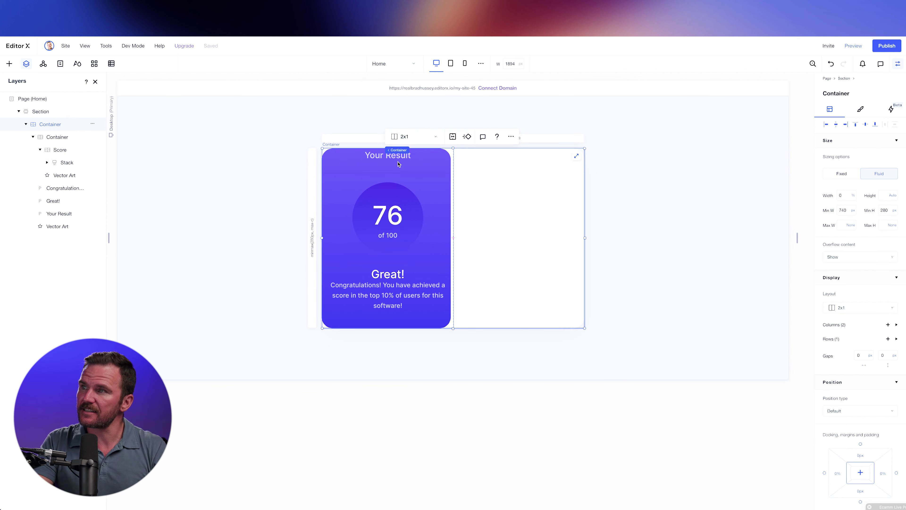
click(398, 164)
shift+click(395, 193)
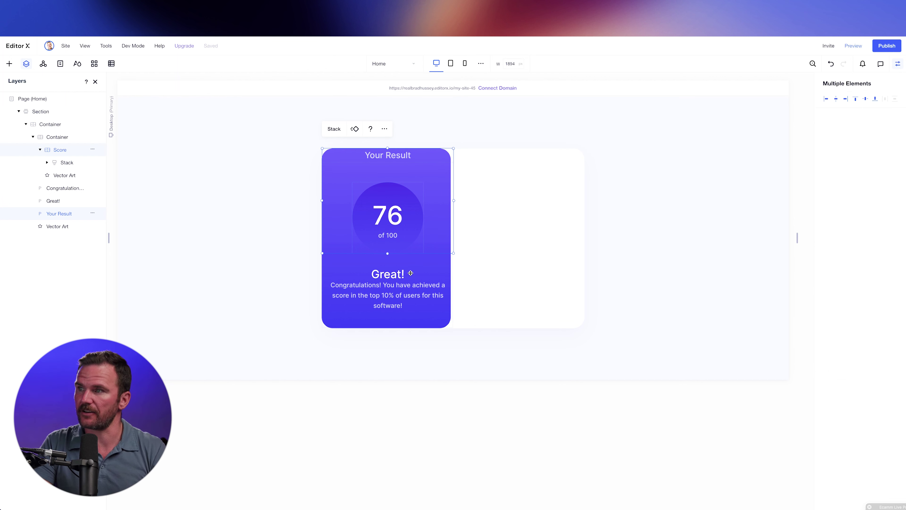
Move the "Great!" heading slightly up and stack it with the congratulations paragraph.
click(394, 275)
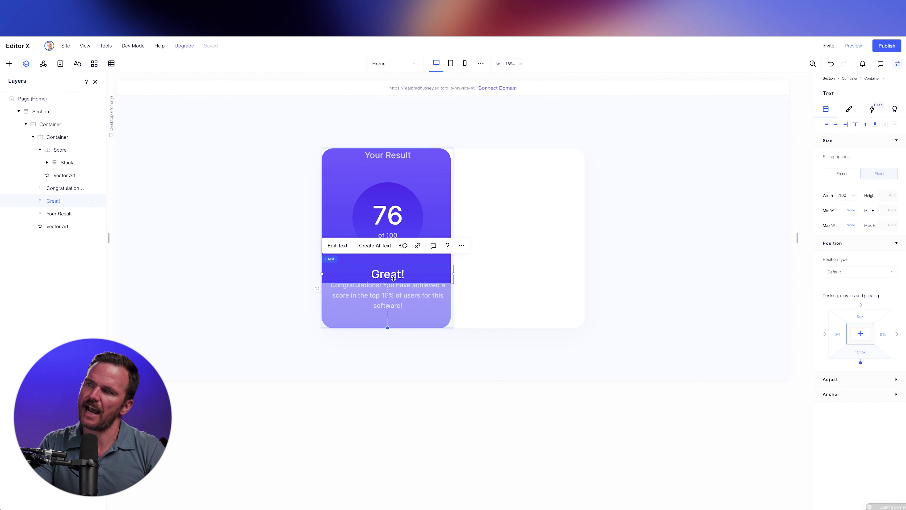
click(394, 279)
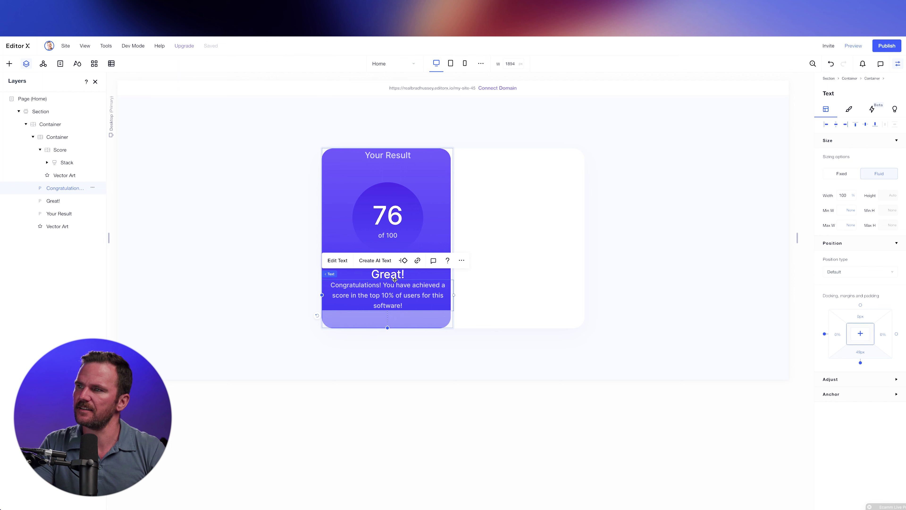
click(396, 275)
drag(397, 273, 398, 266)
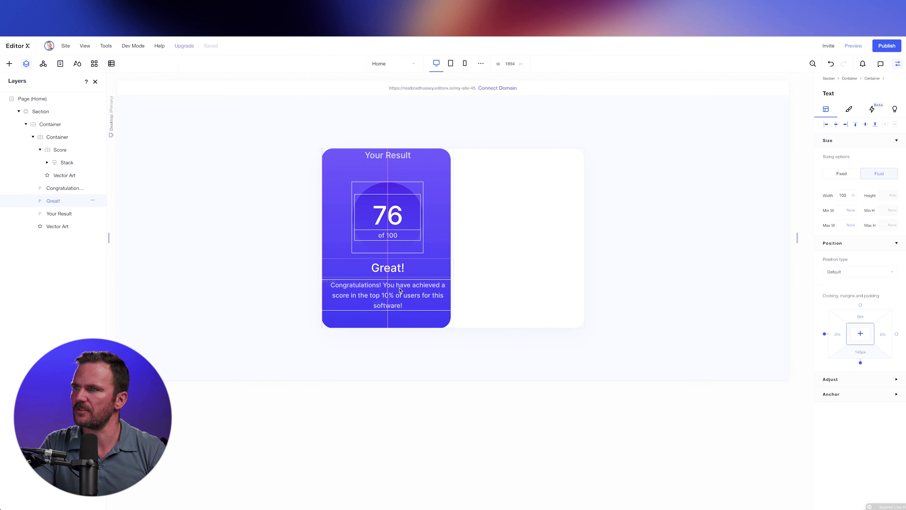
shift+click(400, 290)
click(331, 239)
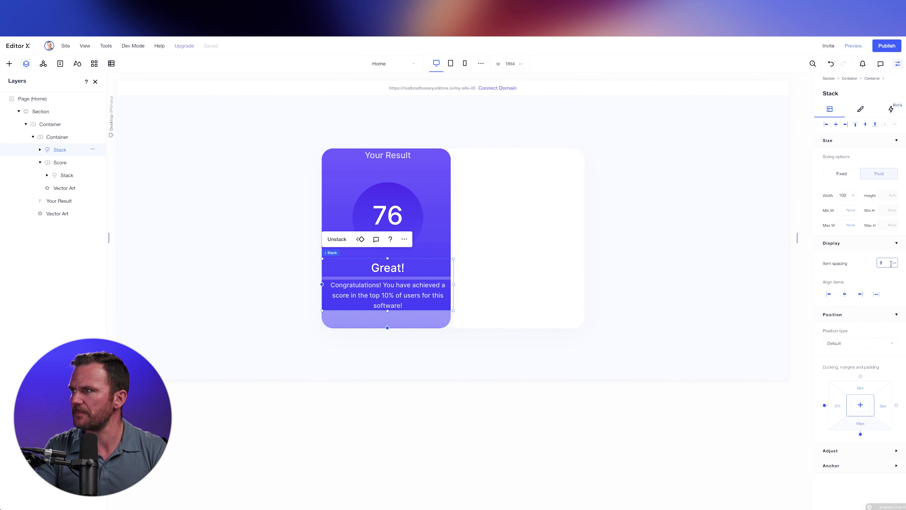
Try an item spacing of 20 px between "Great!" and the congratulations paragraph, and settle on 0.
text(20)
key(Return)
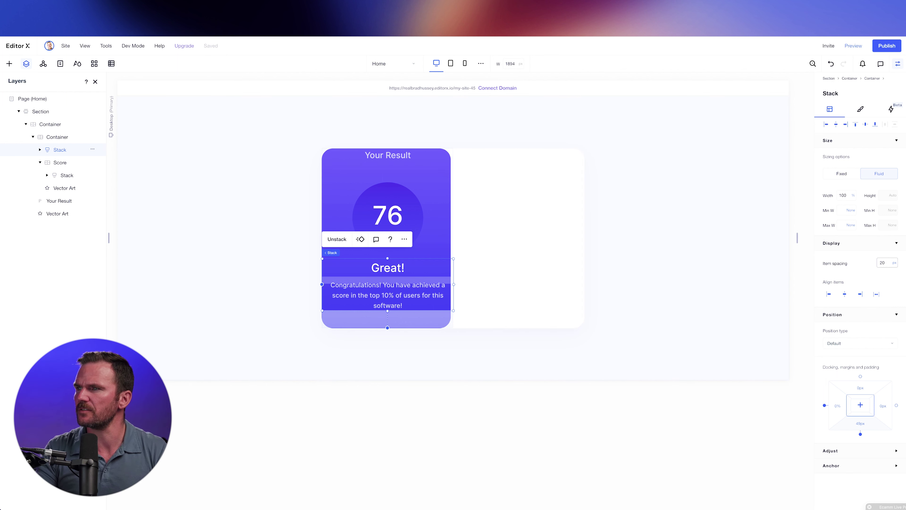
click(883, 262)
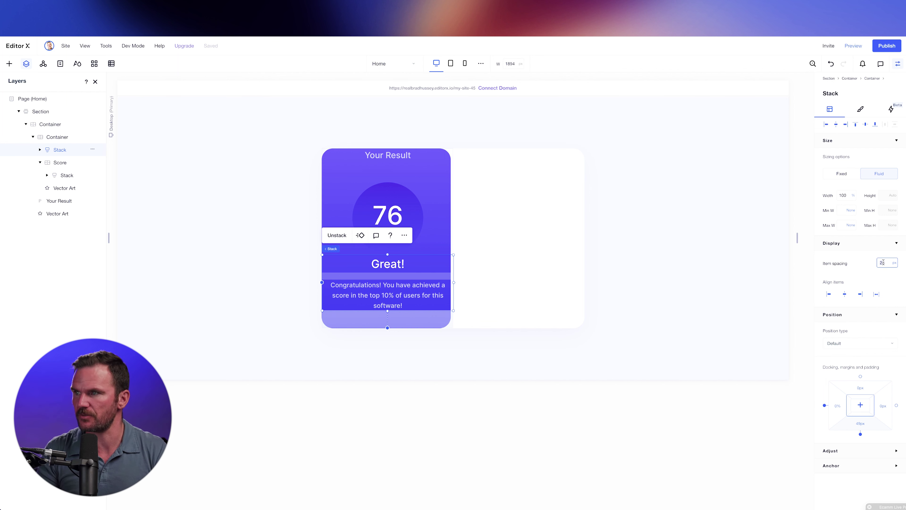
text(0)
key(Return)
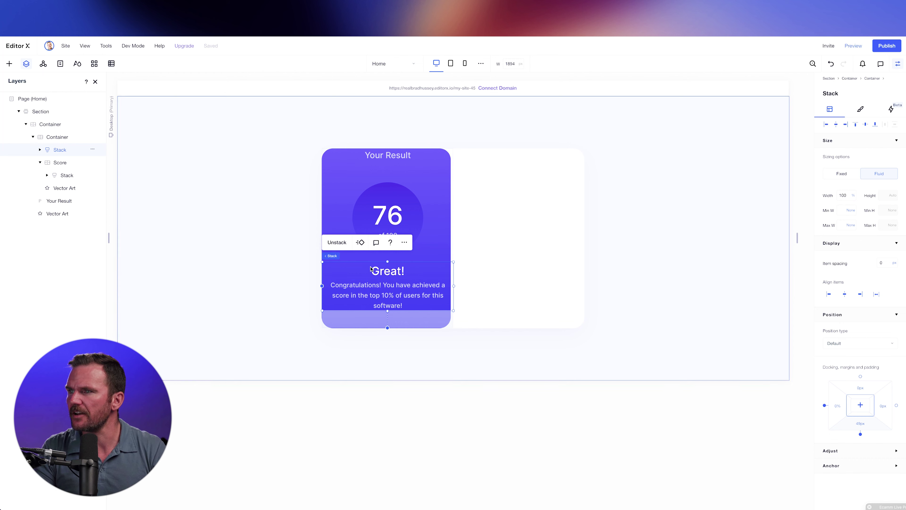
click(846, 194)
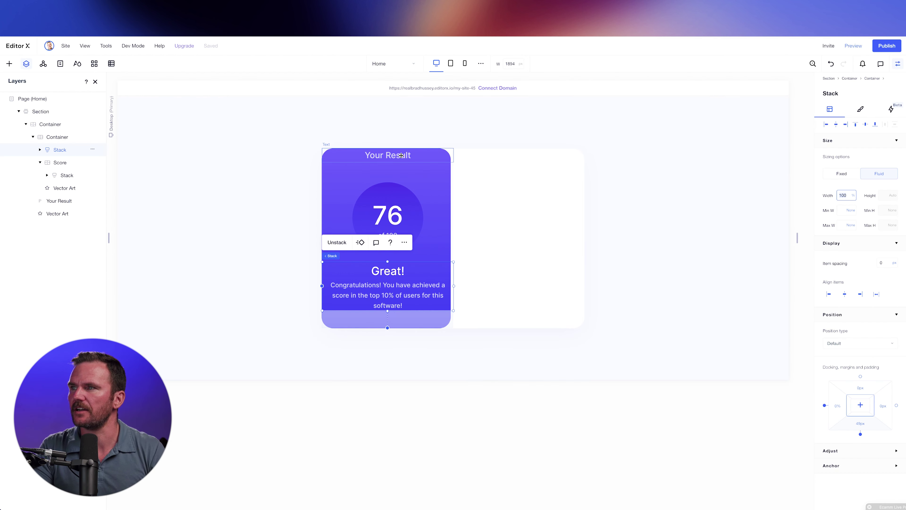
Stack the "Your Result" title, the Score container and the "Great!" text stack into one vertical stack.
click(409, 156)
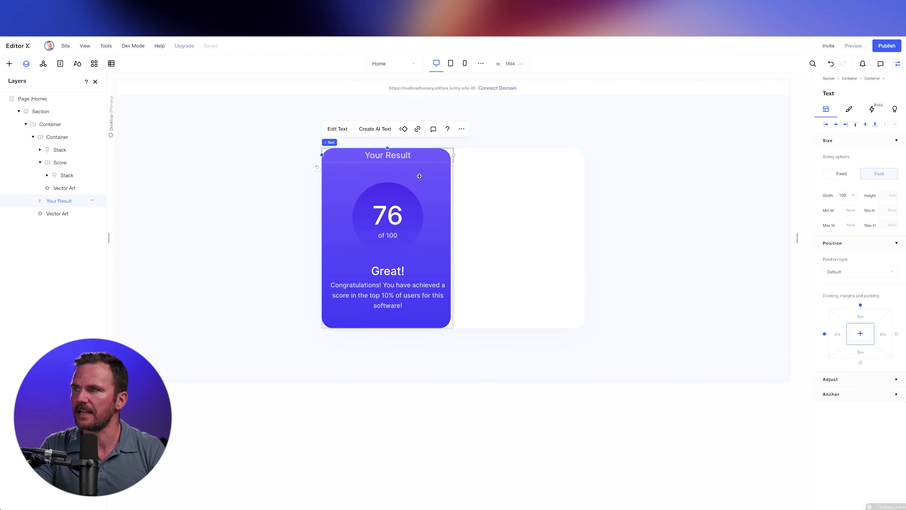
shift+click(417, 243)
shift+click(398, 278)
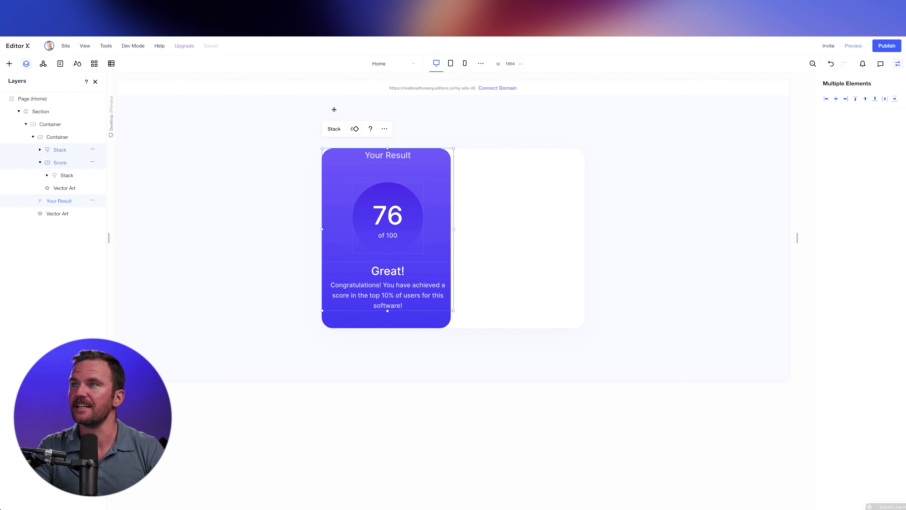
click(334, 129)
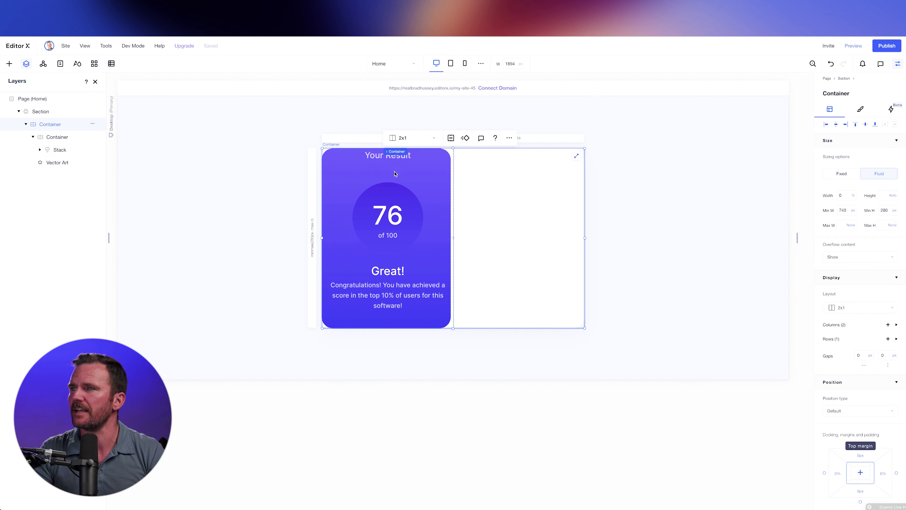
click(399, 189)
click(399, 180)
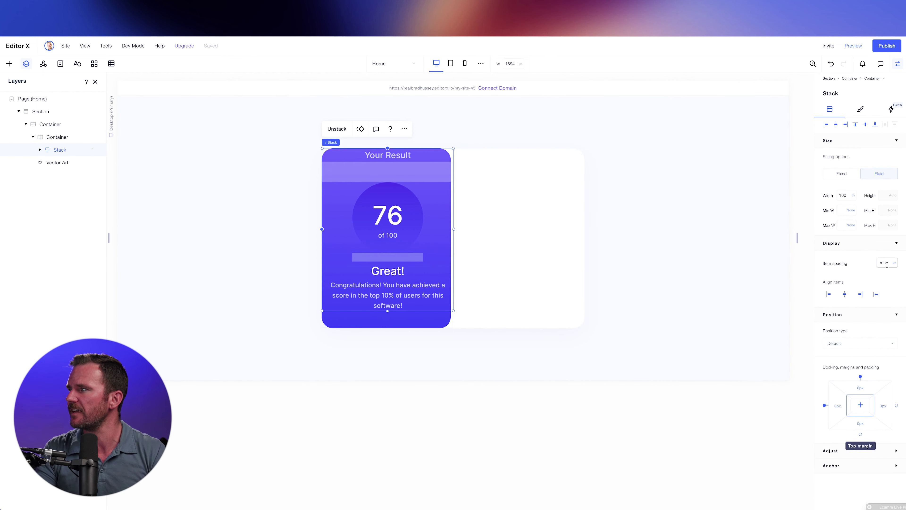
Measure the gap below "Your Result" in the Figma design and set that title's bottom margin to 40 px in Editor X.
click(387, 155)
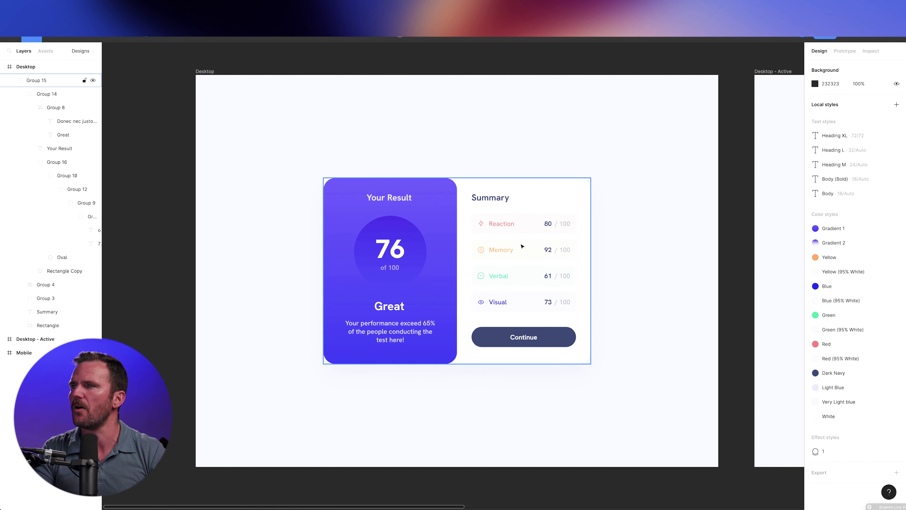
key(r)
drag(377, 200, 420, 217)
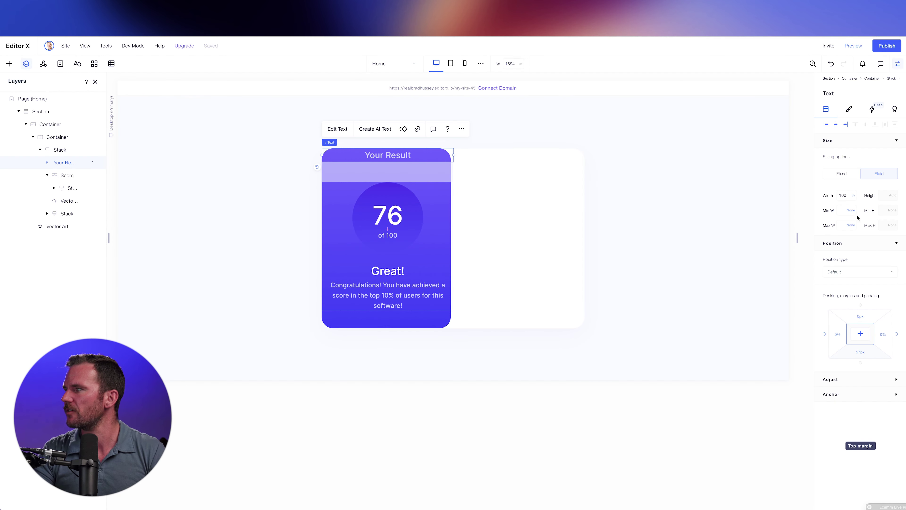
click(865, 337)
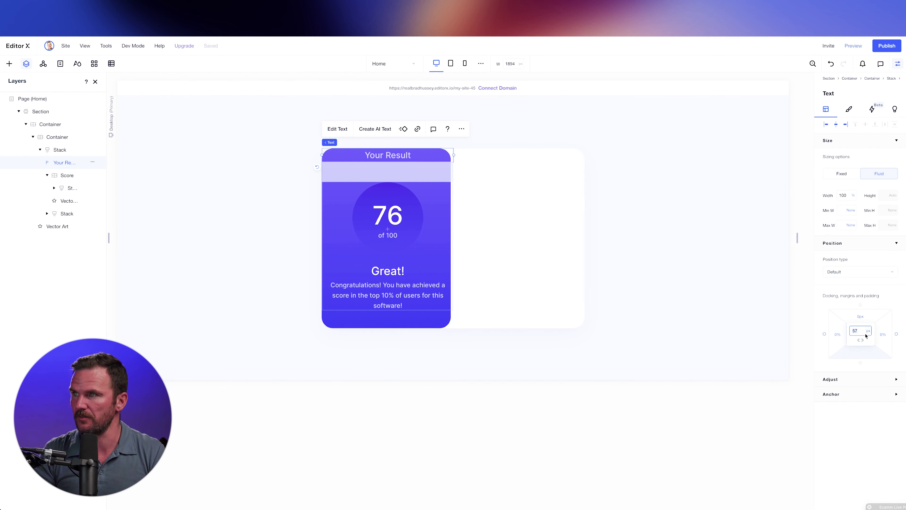
text(40)
key(Return)
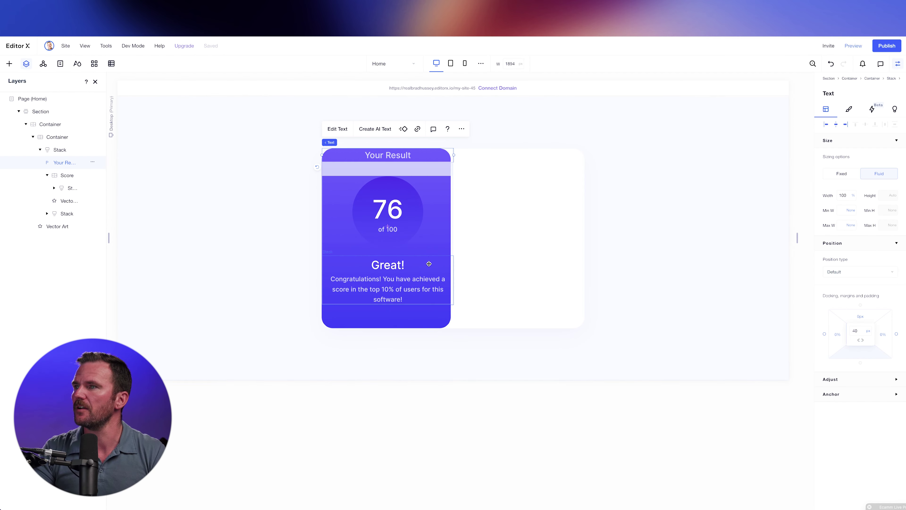
Align the main result stack to the vertical centre of the gradient panel.
click(445, 232)
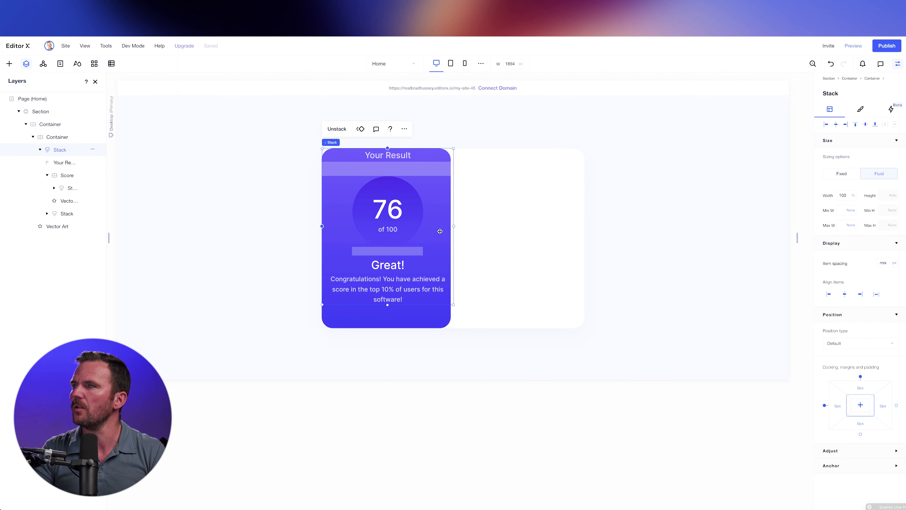
click(866, 124)
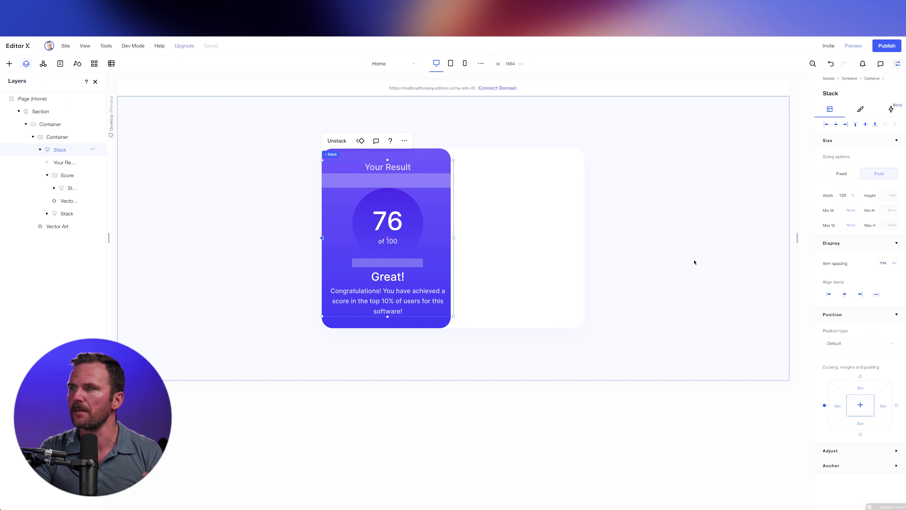
drag(454, 237, 456, 238)
click(576, 155)
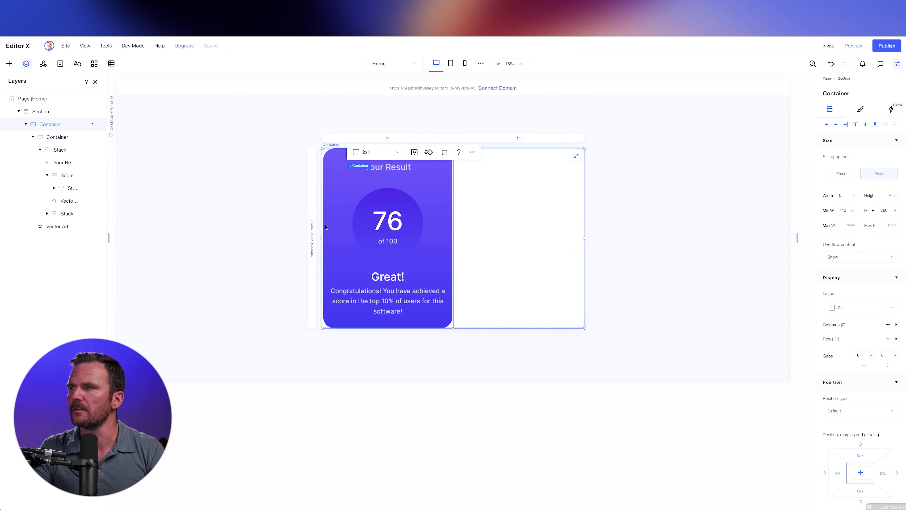
click(317, 239)
key(super+z)
drag(317, 239, 316, 239)
click(673, 259)
click(379, 295)
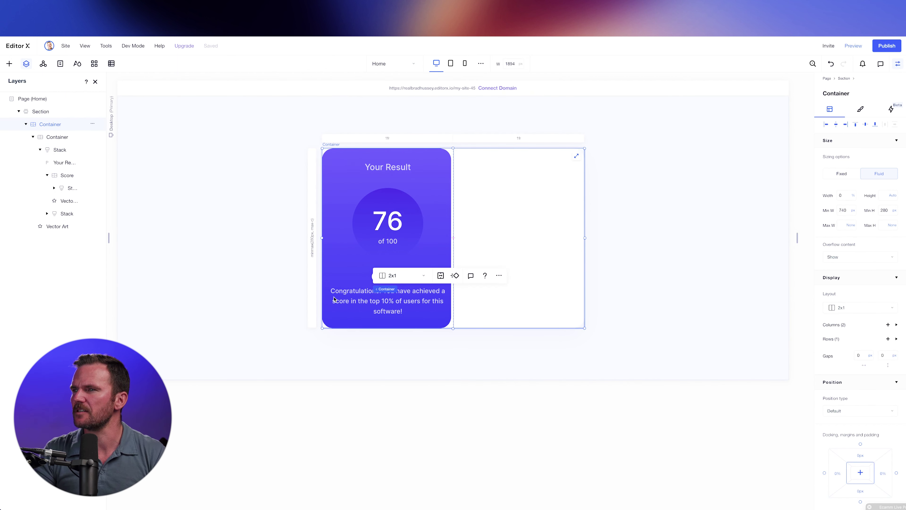
click(387, 304)
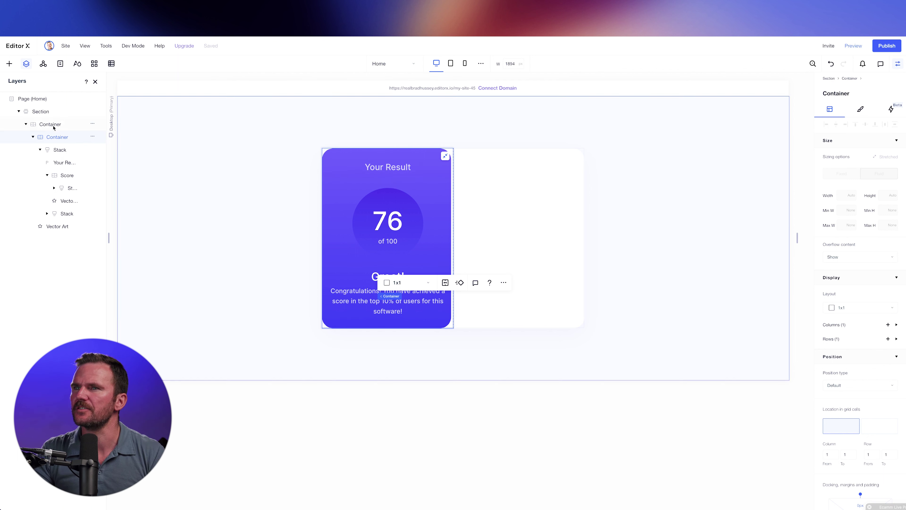
click(59, 150)
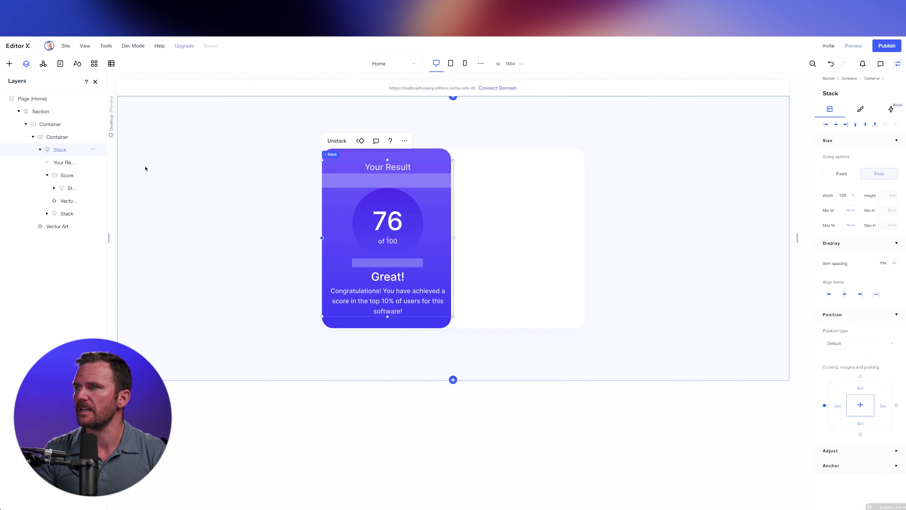
click(836, 406)
click(624, 192)
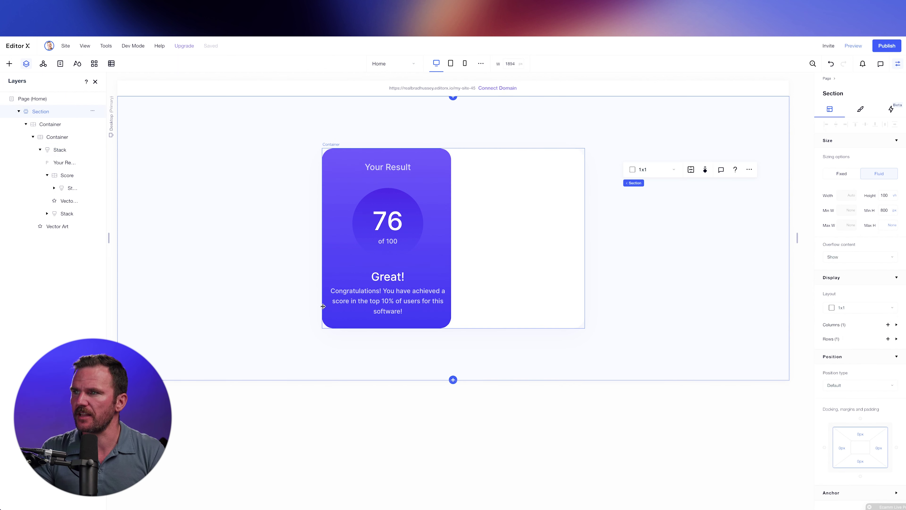
Set the width of the stack holding "Great!" and the congratulations paragraph to 80%.
click(396, 303)
click(396, 304)
click(393, 305)
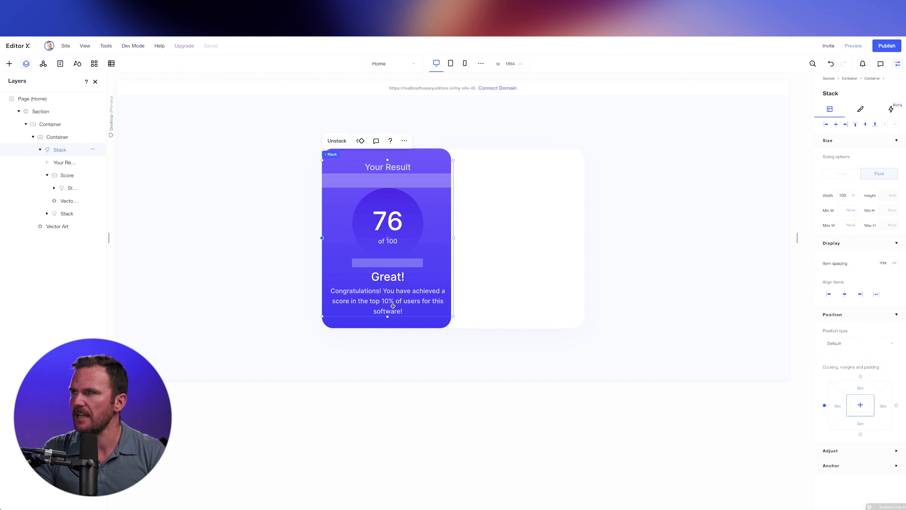
click(393, 306)
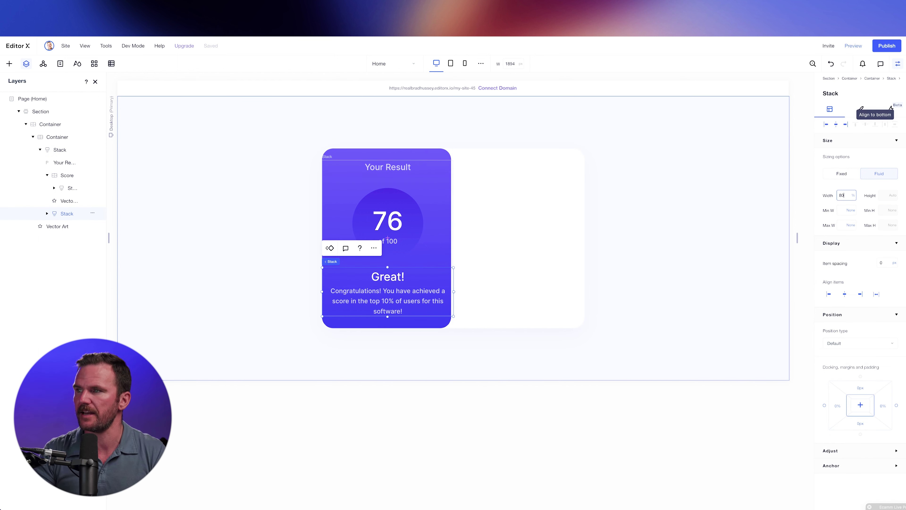
key(Tab)
click(608, 242)
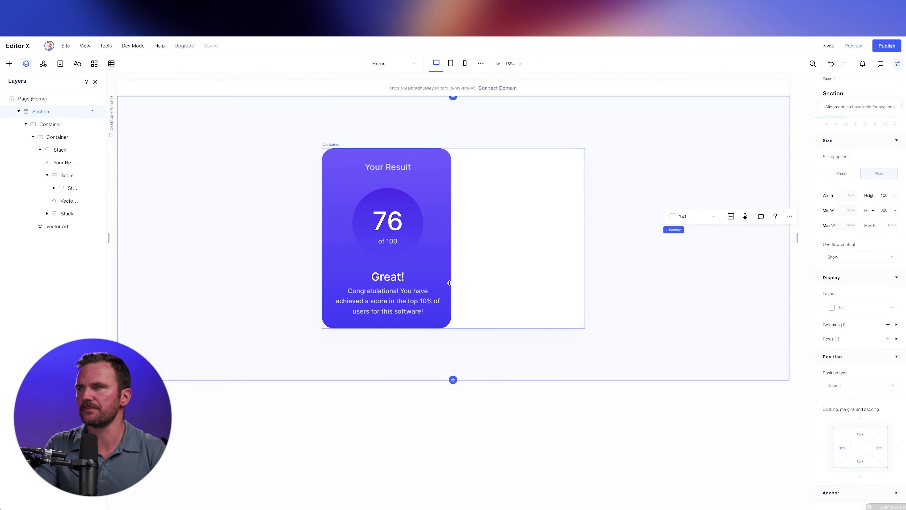
Reduce the line spacing of the congratulations paragraph.
click(400, 312)
click(411, 316)
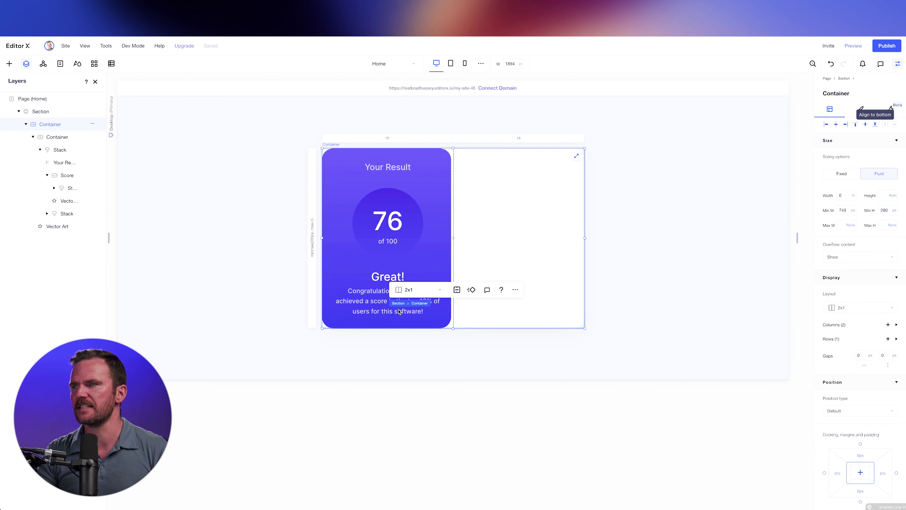
click(364, 302)
click(364, 303)
click(364, 303)
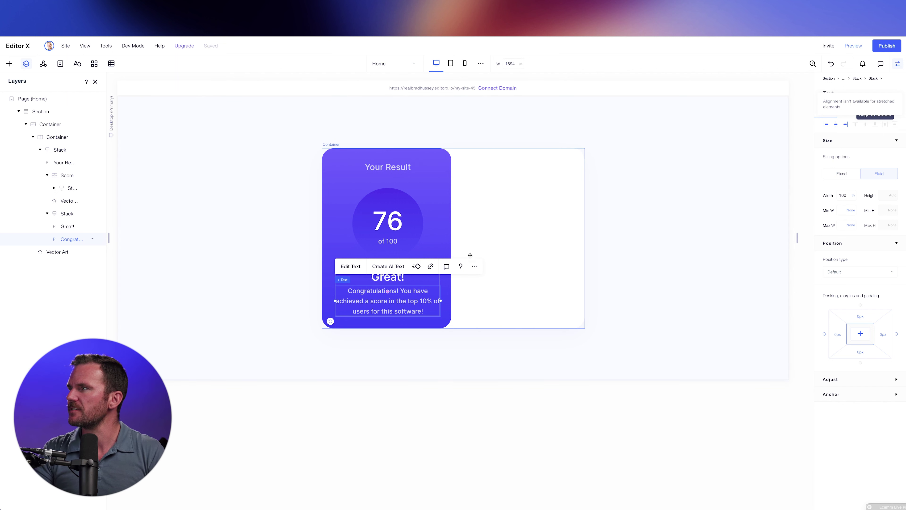
double_click(366, 298)
click(845, 324)
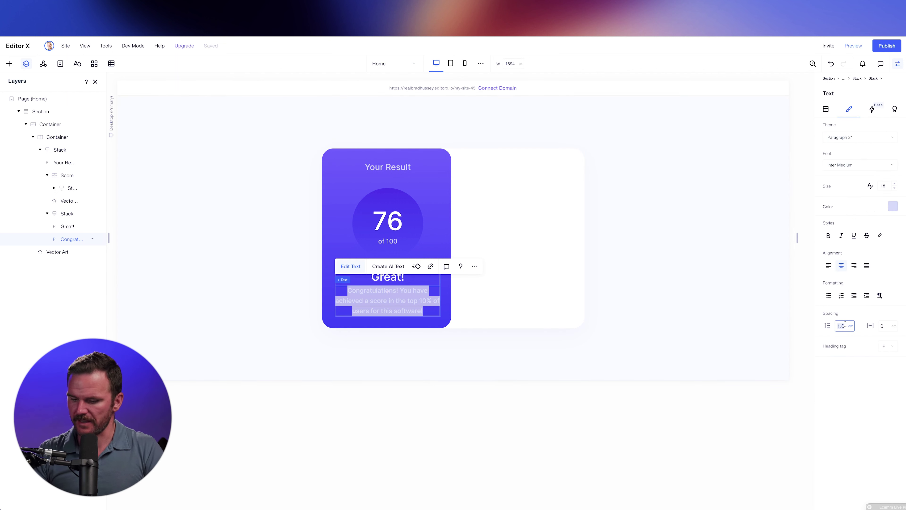
click(844, 325)
text(4)
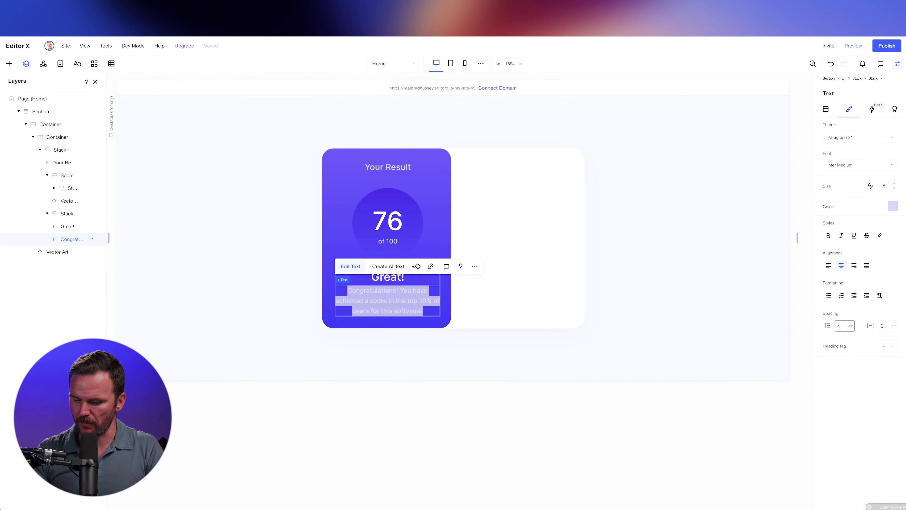
click(627, 305)
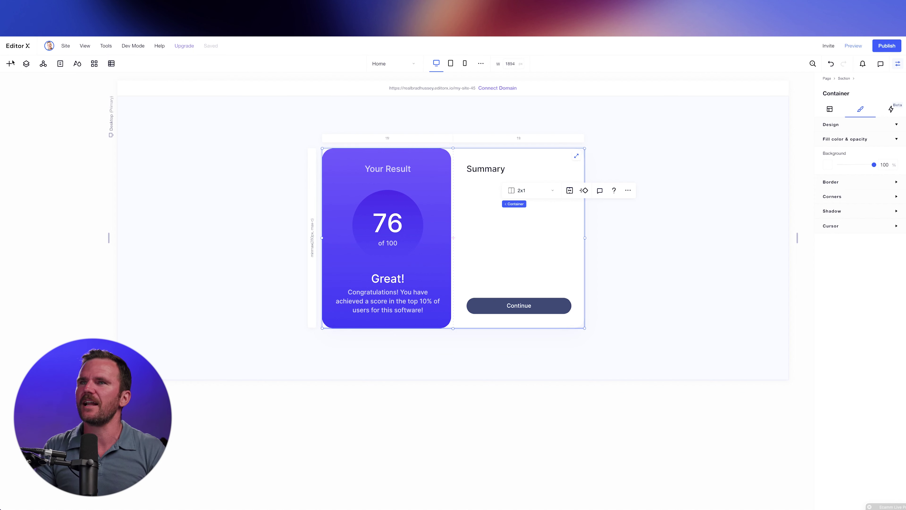
Add a container between the Summary heading and the Continue button and set its width to 80%.
click(565, 348)
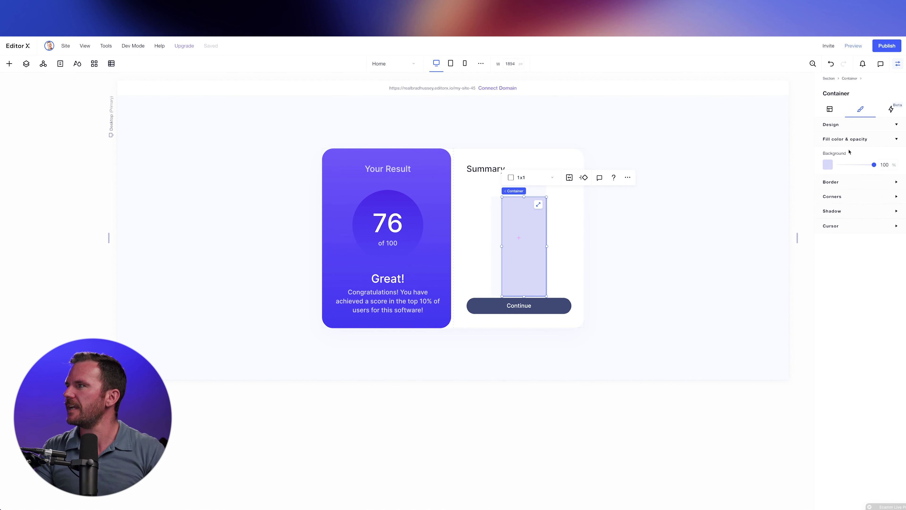
click(829, 110)
click(844, 195)
text(80)
key(Return)
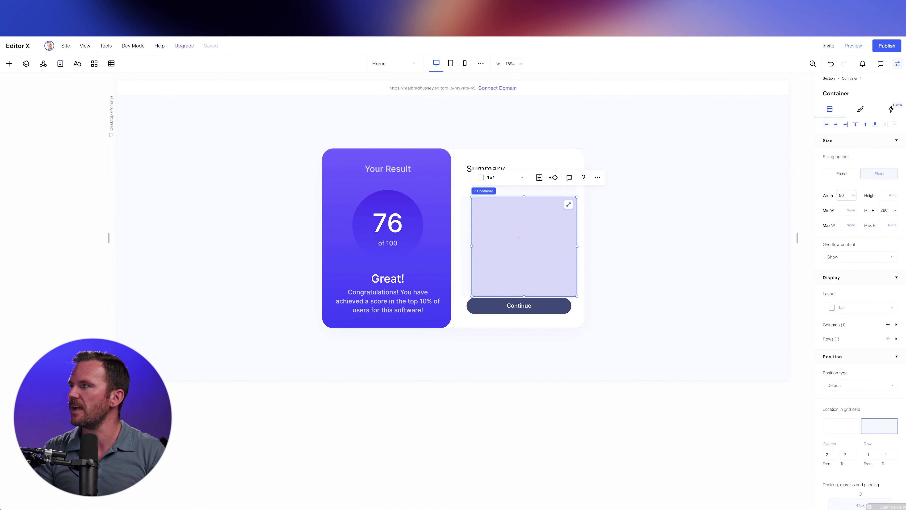
Set the new container's minimum height to 56 px.
click(888, 209)
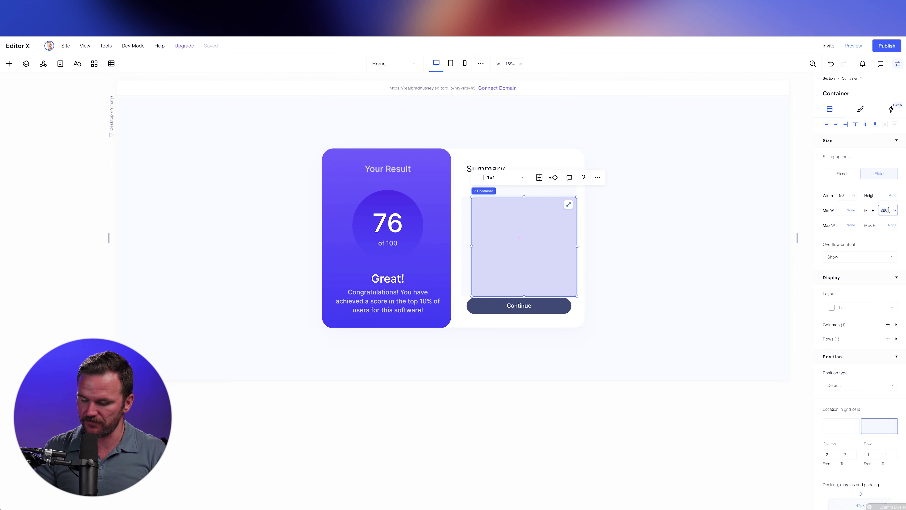
key(BackSpace)
key(BackSpace)
key(BackSpace)
text(56)
key(Tab)
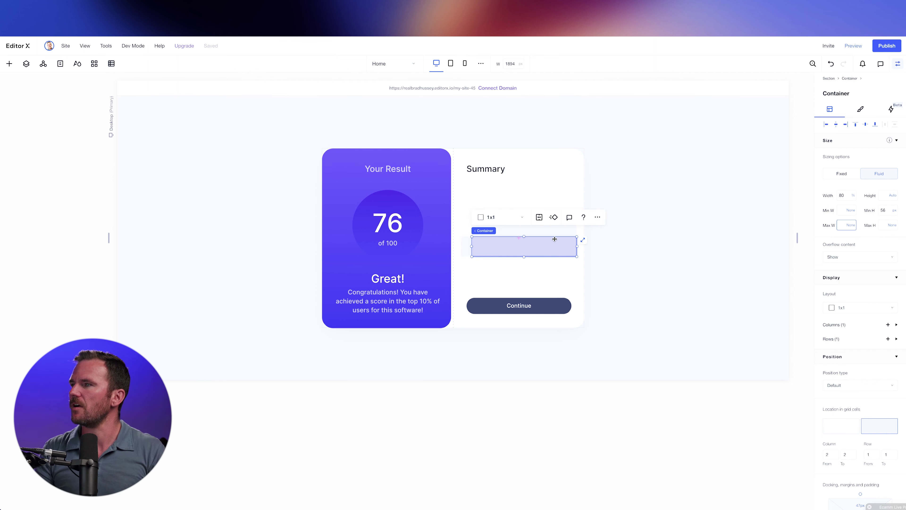
Divide the container into a 3x1 grid with a 0.6 fr first column and fill it with the lightest red theme colour.
click(506, 218)
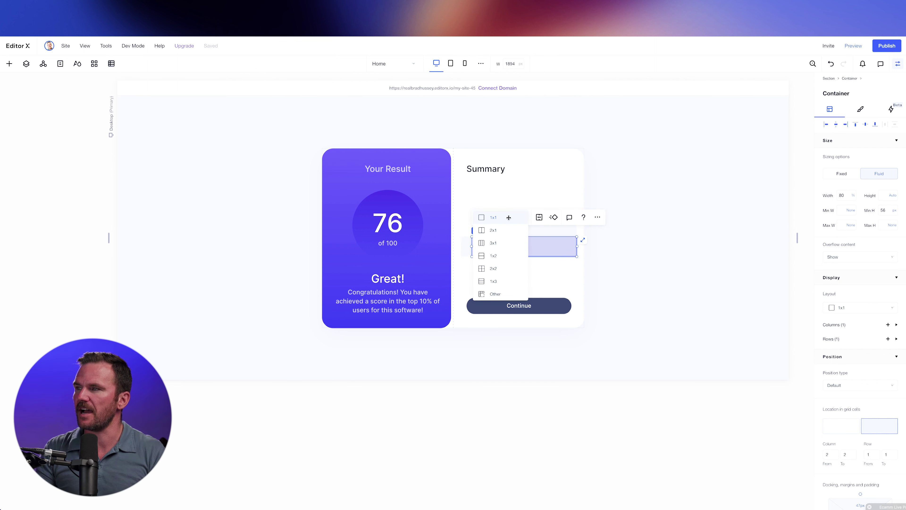
click(499, 243)
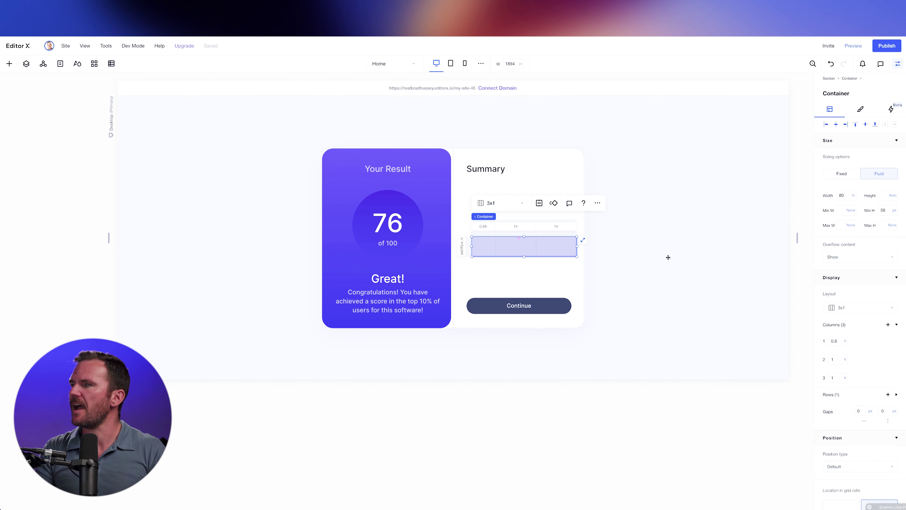
click(859, 110)
click(826, 163)
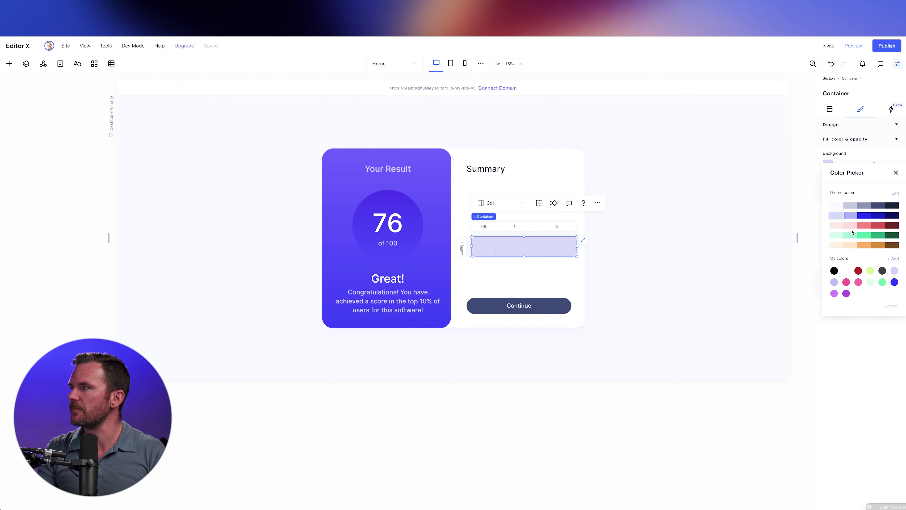
click(836, 225)
Move the light red container up beneath the Summary heading, lined up with the Continue button.
click(528, 251)
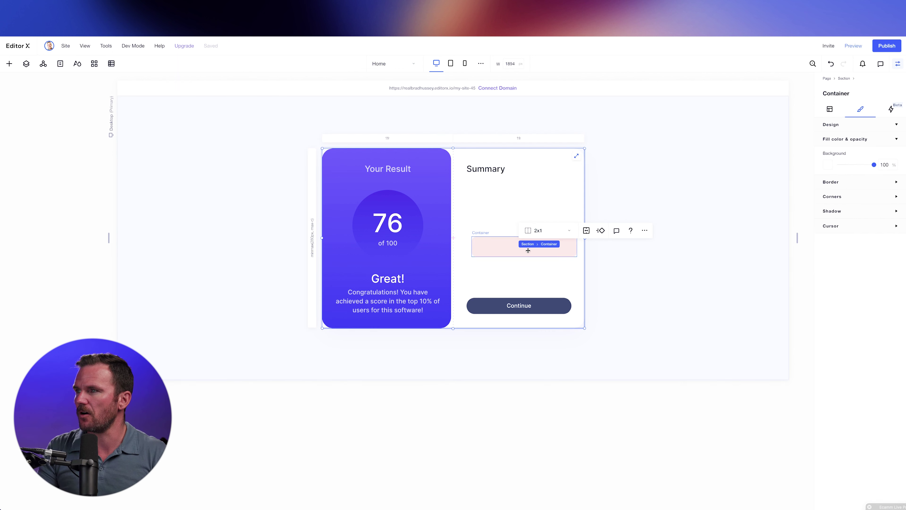
click(528, 250)
drag(521, 249, 514, 199)
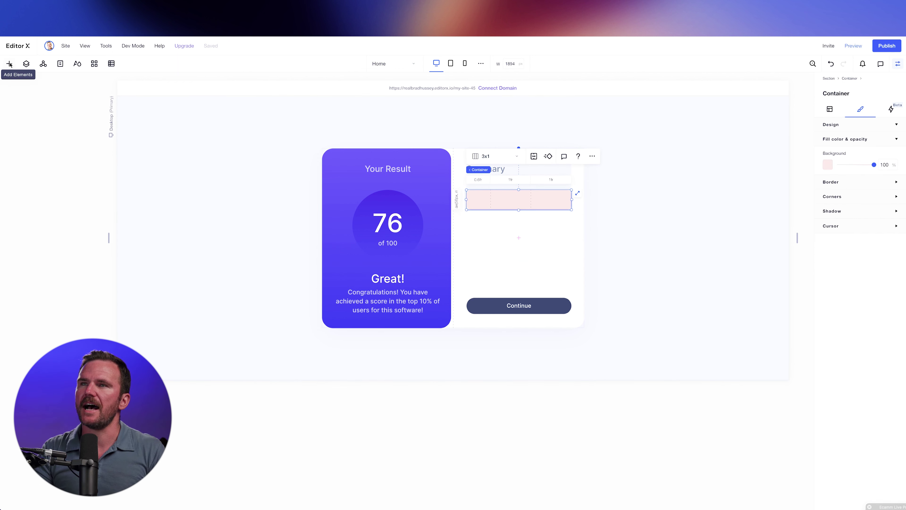
Search the addable elements for a "lightning" icon.
click(9, 64)
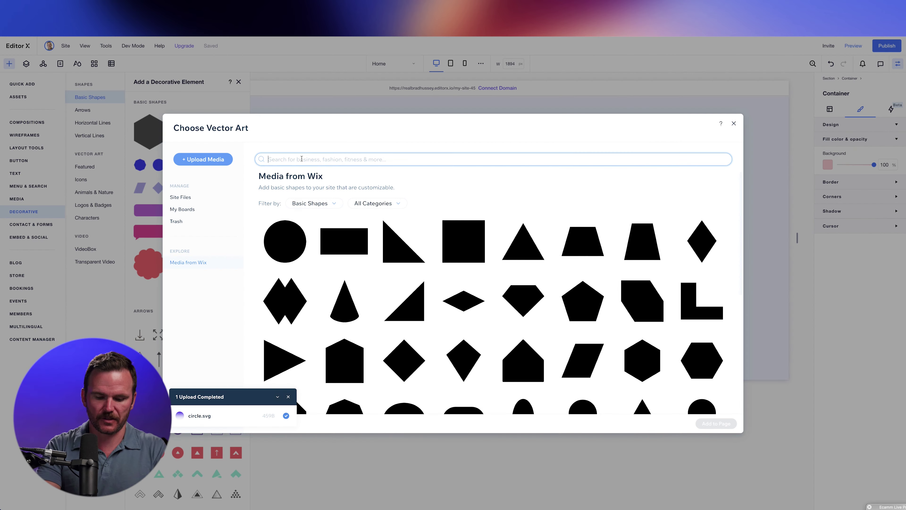
text(lightning)
key(Return)
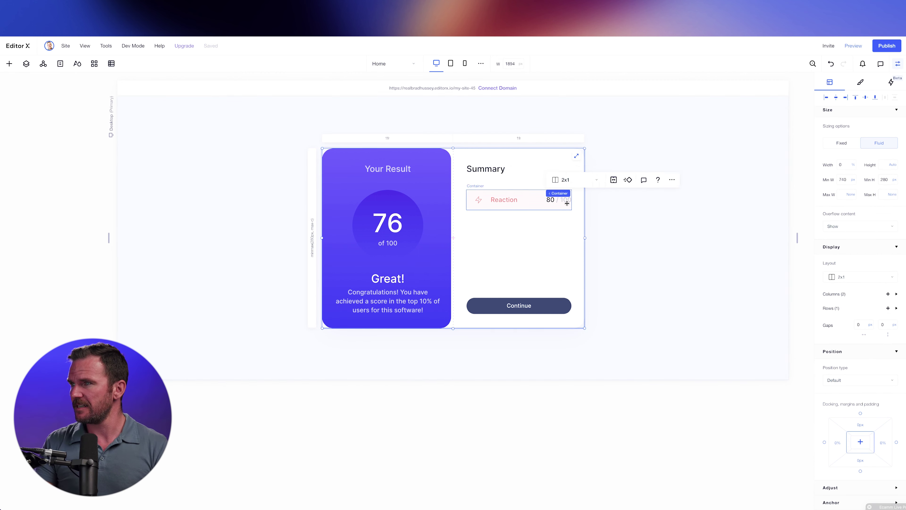
Check the score rows in the Figma design and set the Reaction container's left padding to 15 px in Editor X.
click(551, 200)
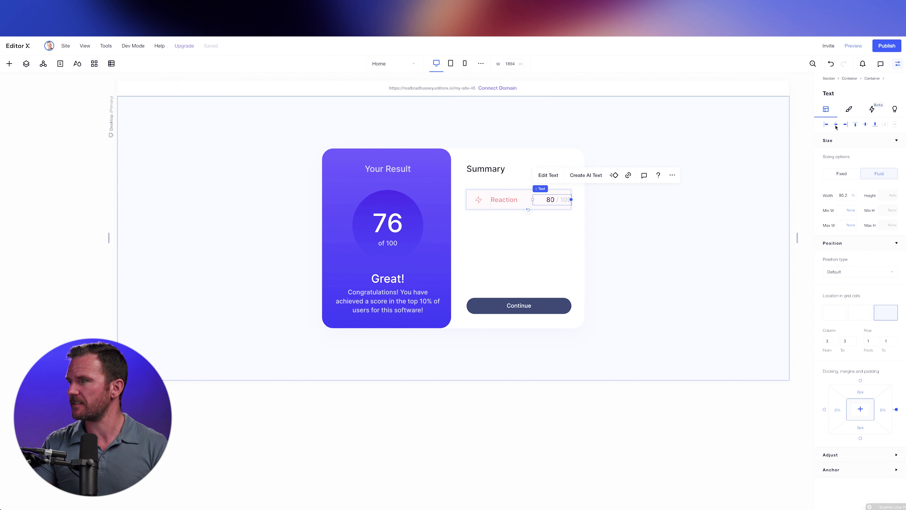
key(super+Tab)
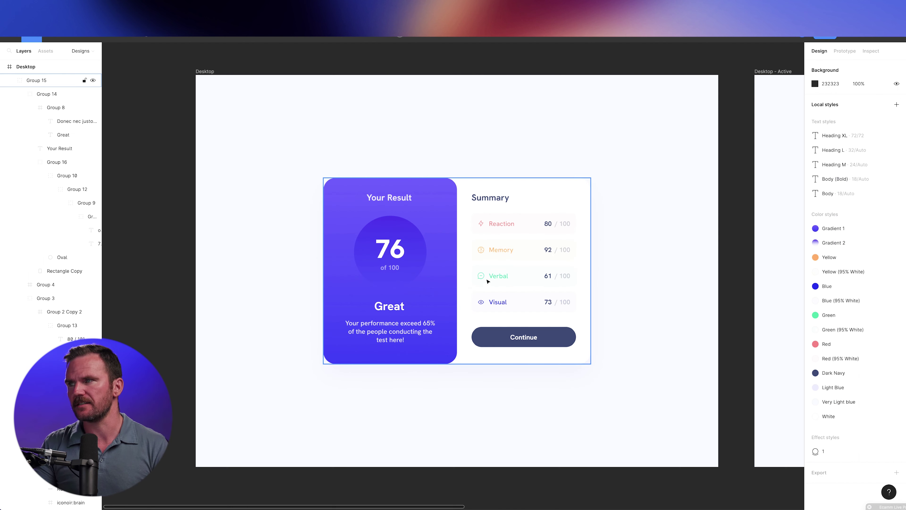
key(super+Tab)
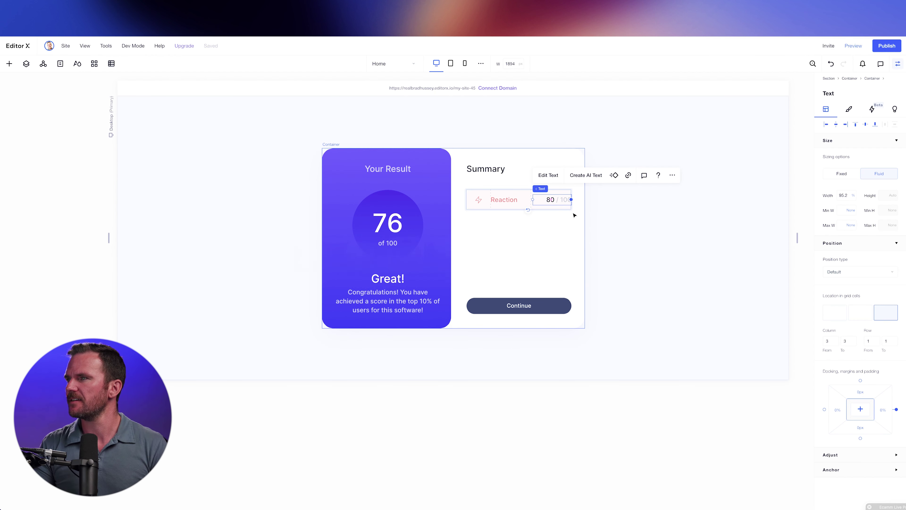
click(524, 206)
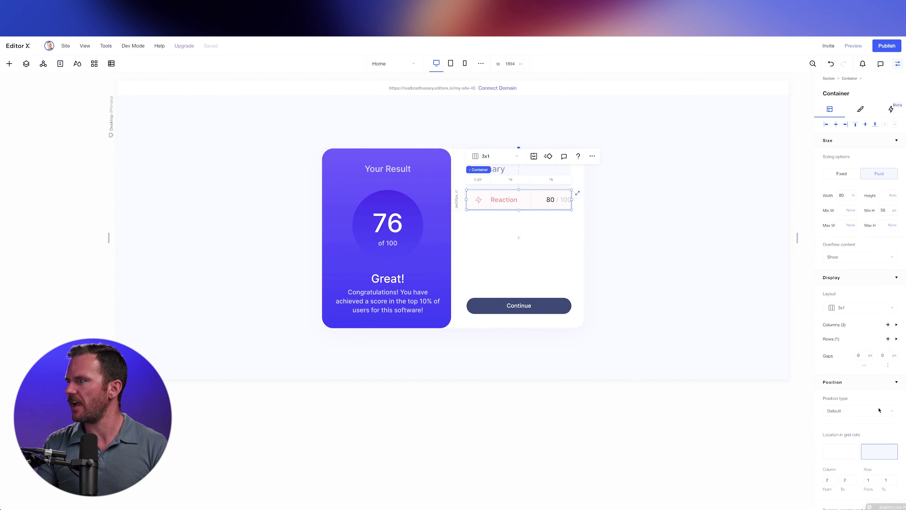
scroll(870, 386, down, 4)
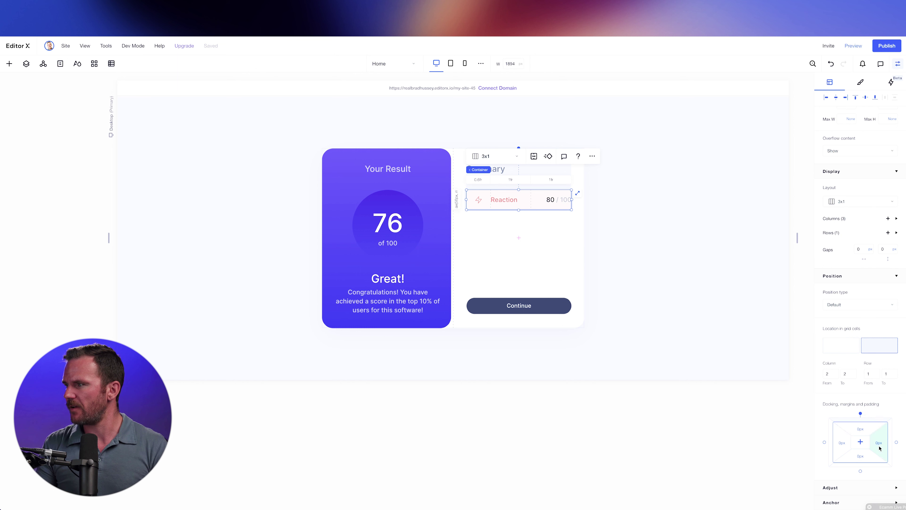
click(843, 444)
text(15)
key(Return)
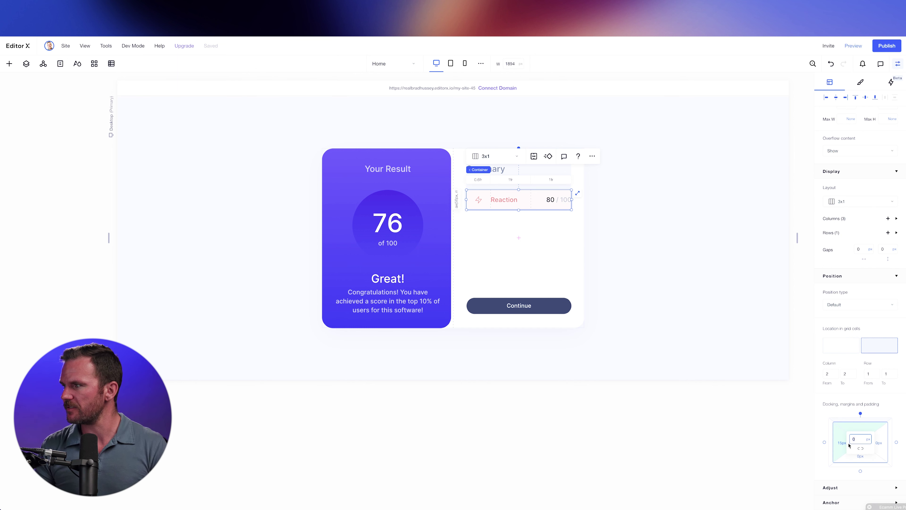
Set the first grid column of the Reaction row's container to 0.4 fr.
click(482, 199)
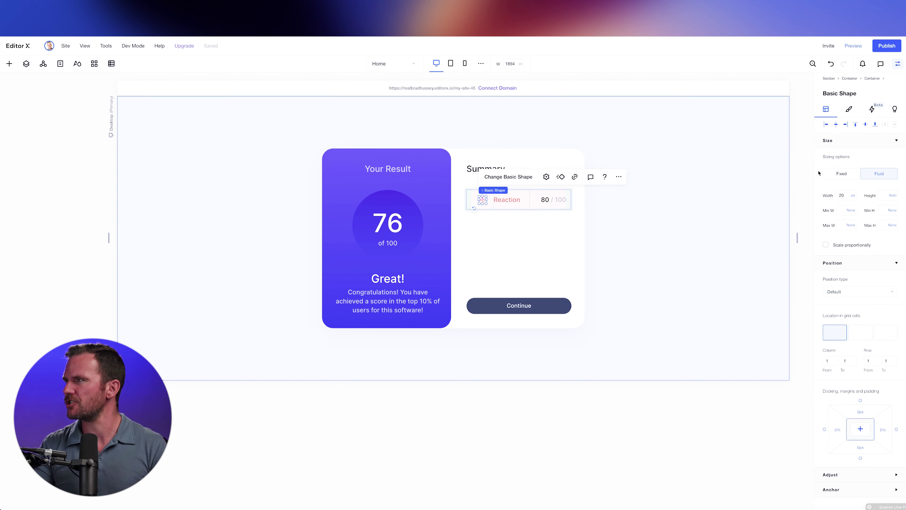
click(602, 215)
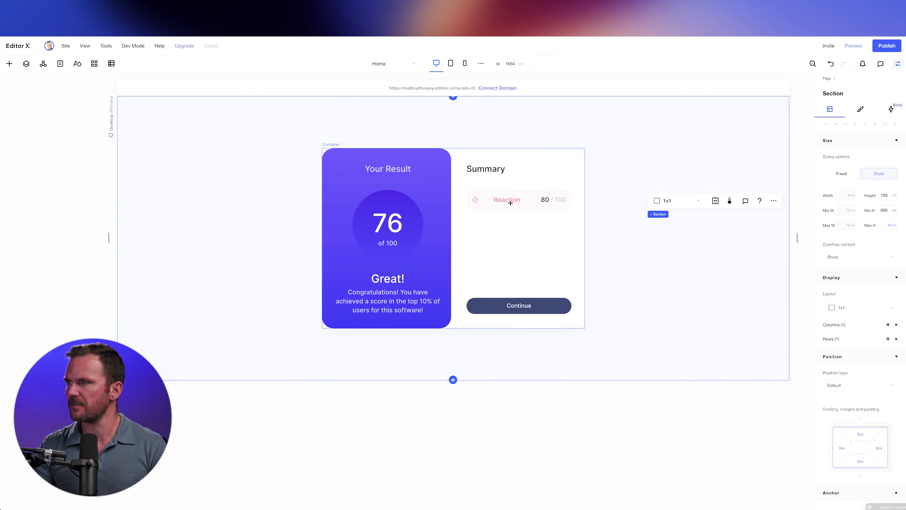
click(485, 196)
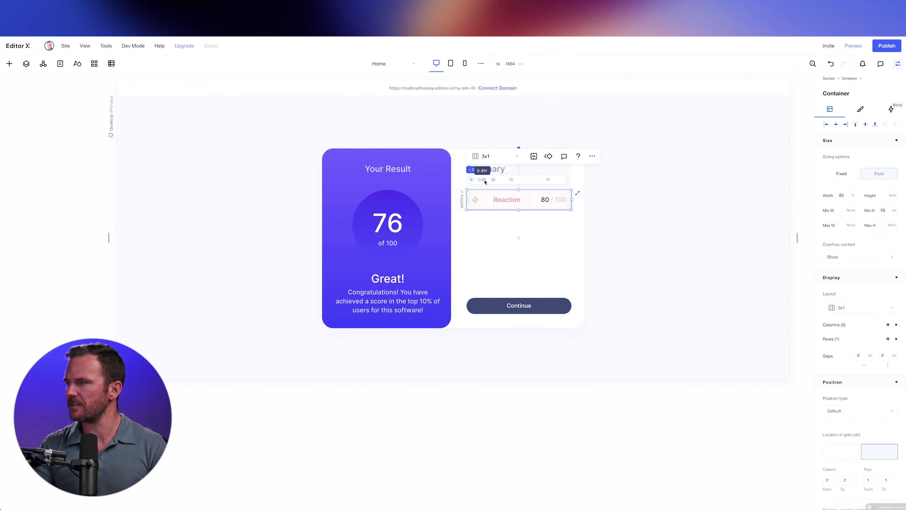
click(482, 180)
text(.4)
key(Return)
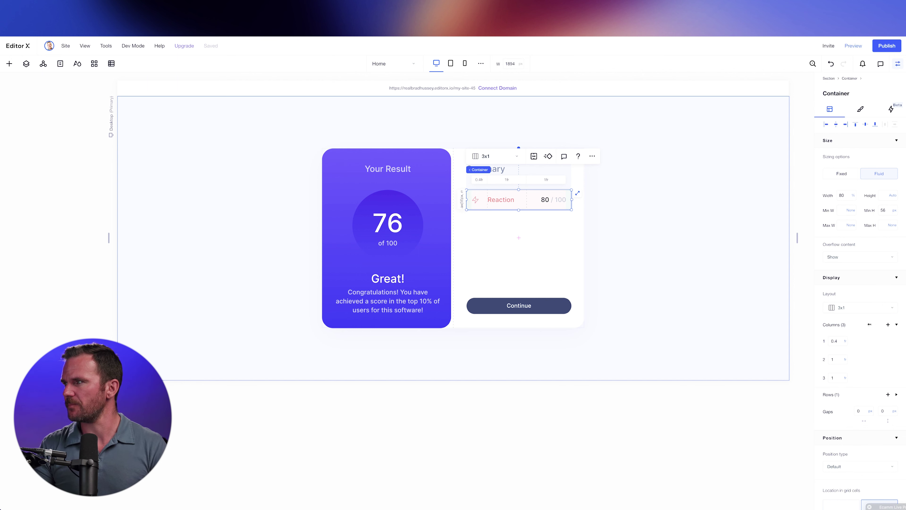
click(695, 258)
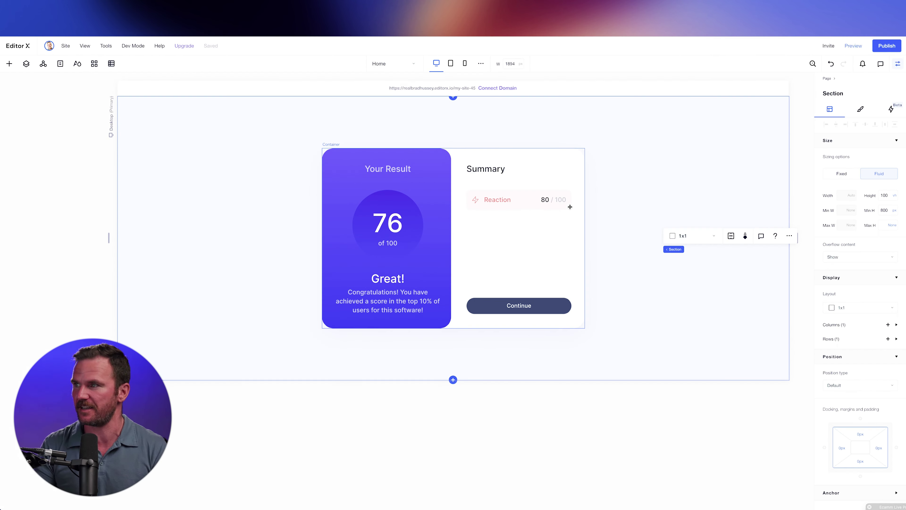
Duplicate the Reaction row three times down the Summary side, placing the last copy just above the Continue button.
key(ctrl+d)
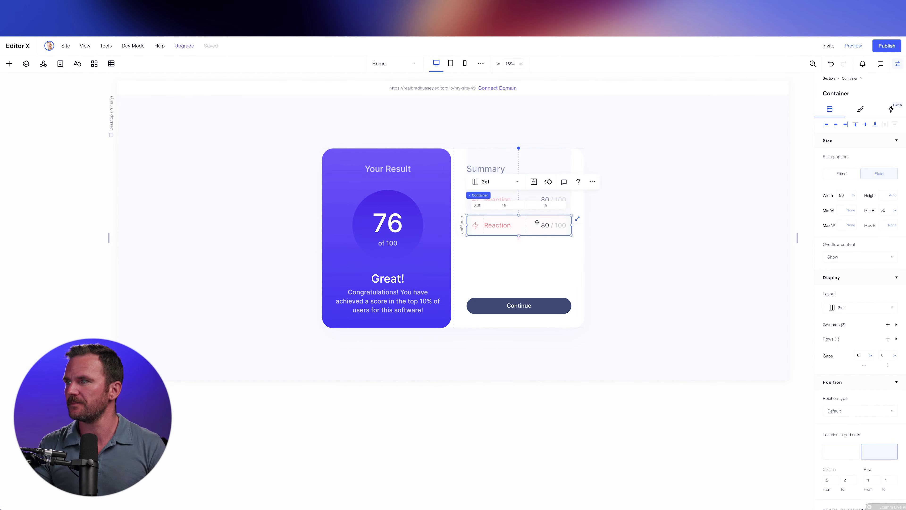
key(ctrl+d)
click(523, 271)
drag(510, 252, 522, 279)
Select all four Reaction rows and combine them into a stack.
shift+click(538, 247)
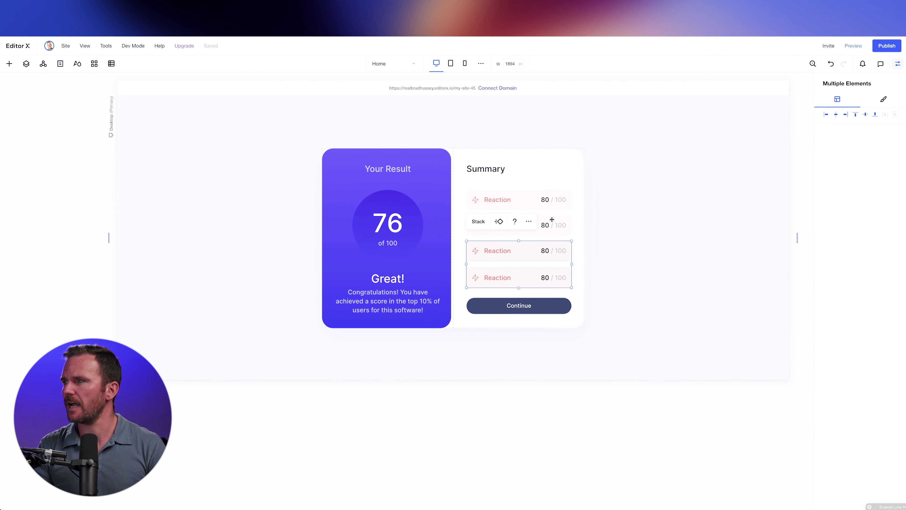
shift+click(552, 220)
shift+click(534, 194)
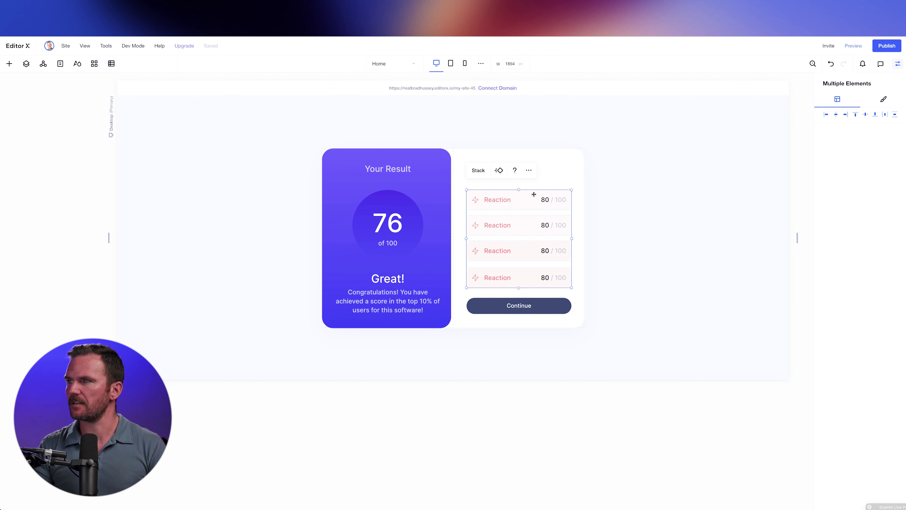
click(476, 171)
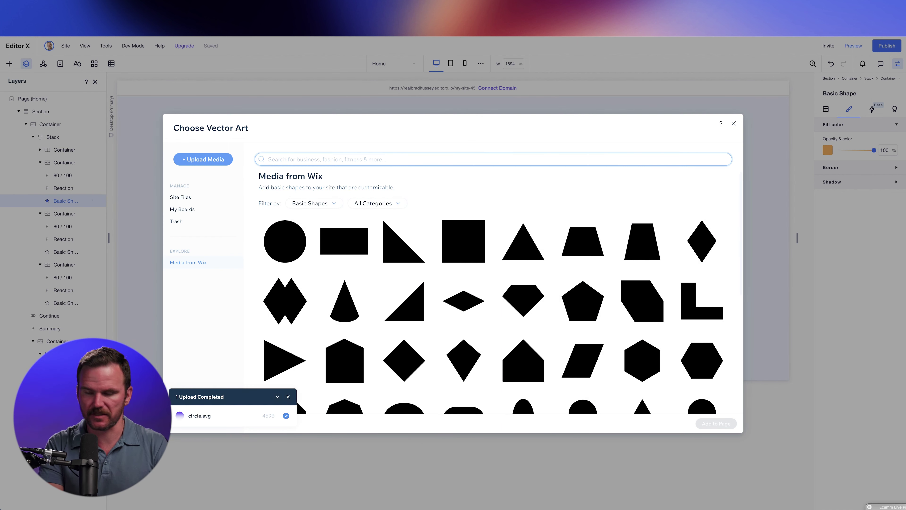
Replace the orange row's lightning icon with the Brain vector art found by searching "brain", and recolour it orange.
text(brain)
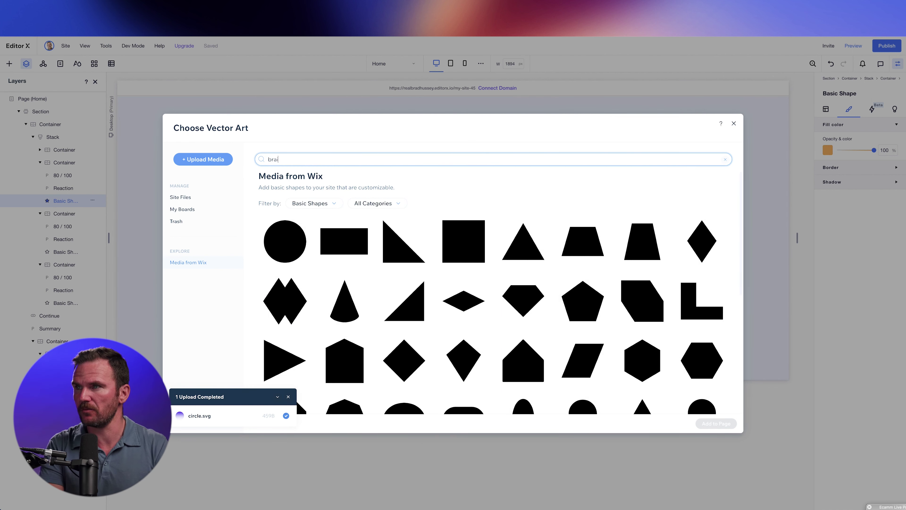
key(Return)
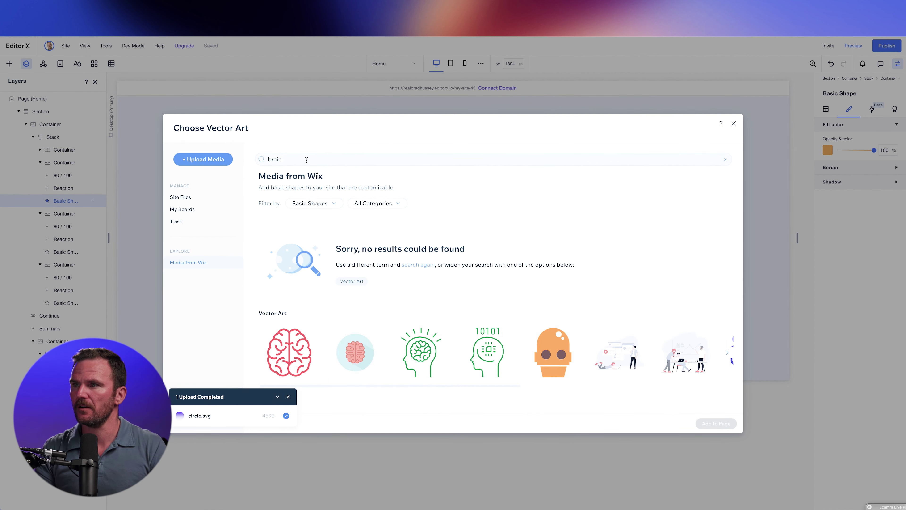
click(306, 160)
click(289, 351)
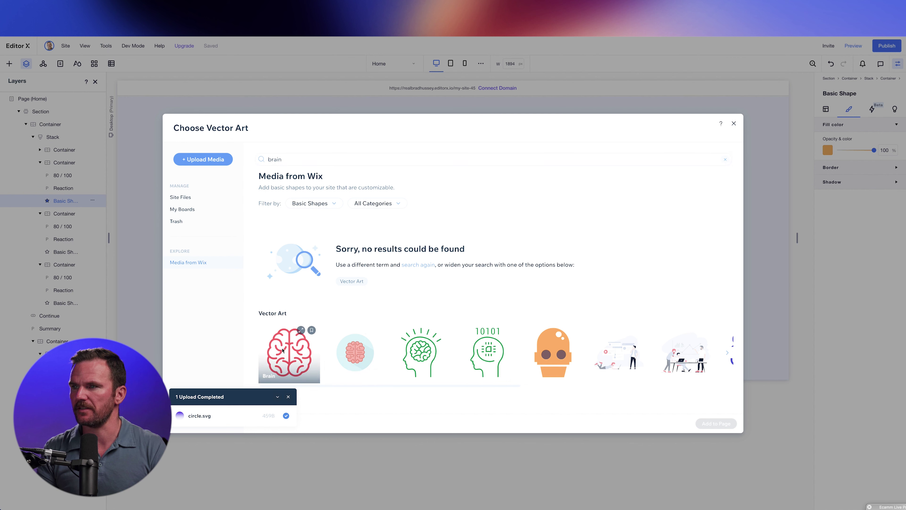
click(712, 425)
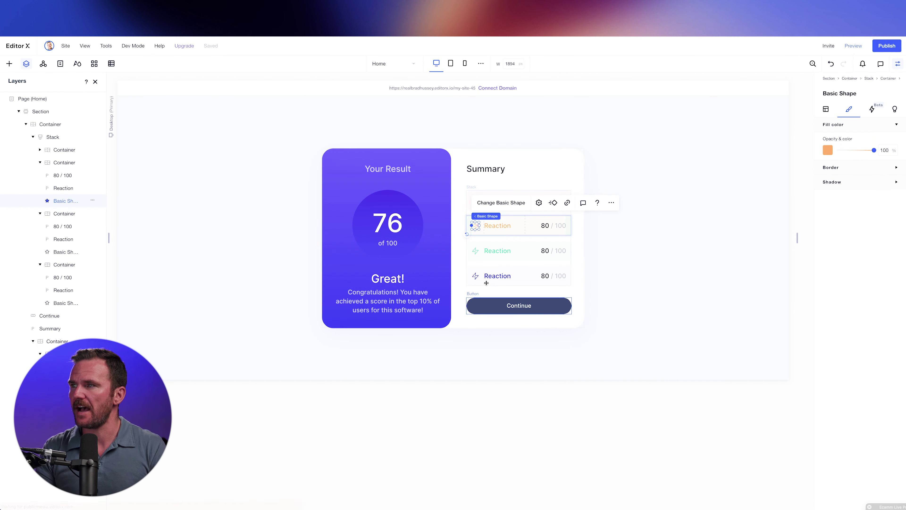
click(827, 150)
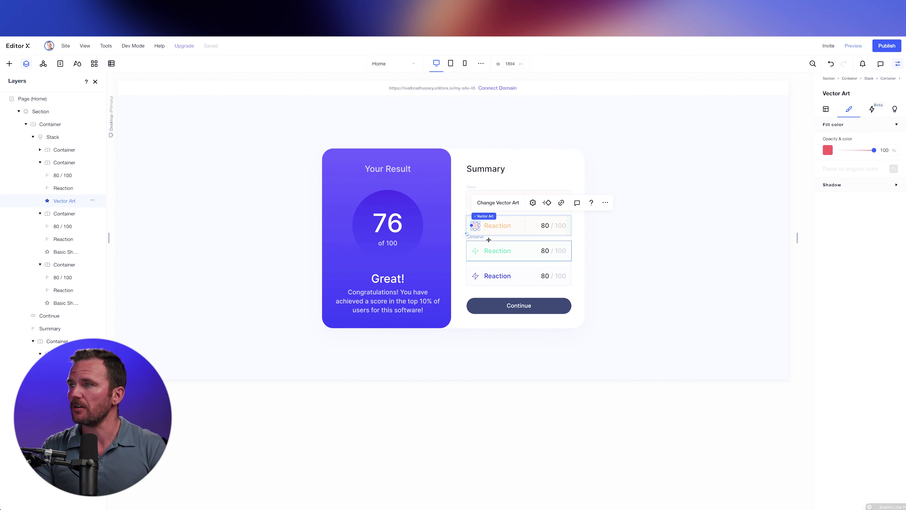
click(475, 322)
Change the orange row's label to Memory.
click(496, 248)
click(499, 226)
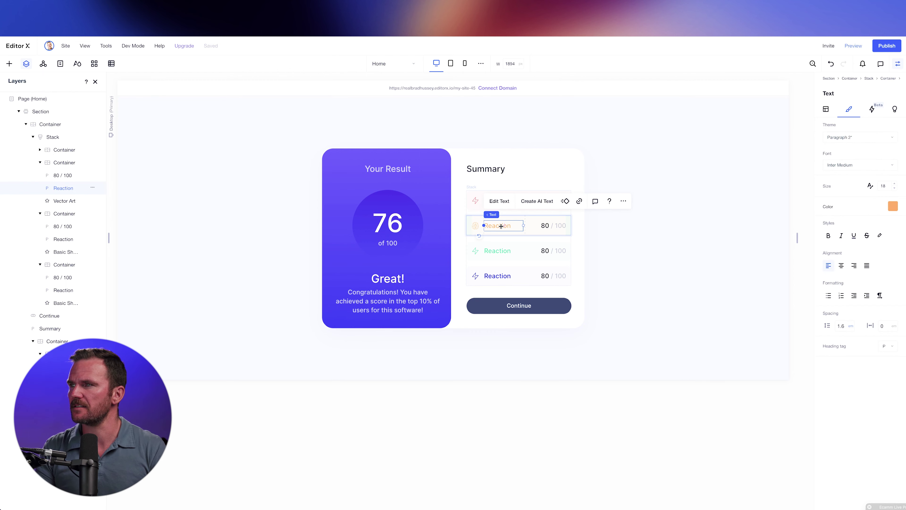
double_click(501, 225)
text(Memory)
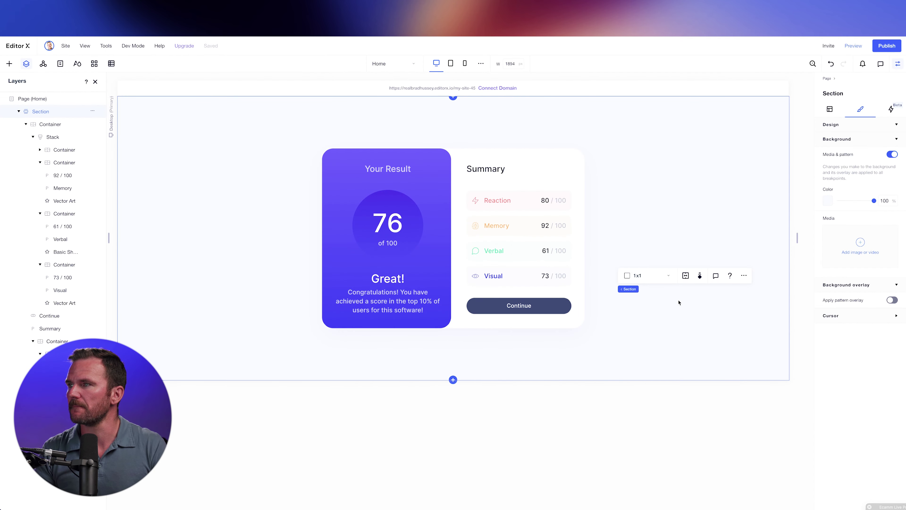
Stack the Summary heading, the group of score rows and the Continue button together.
click(528, 194)
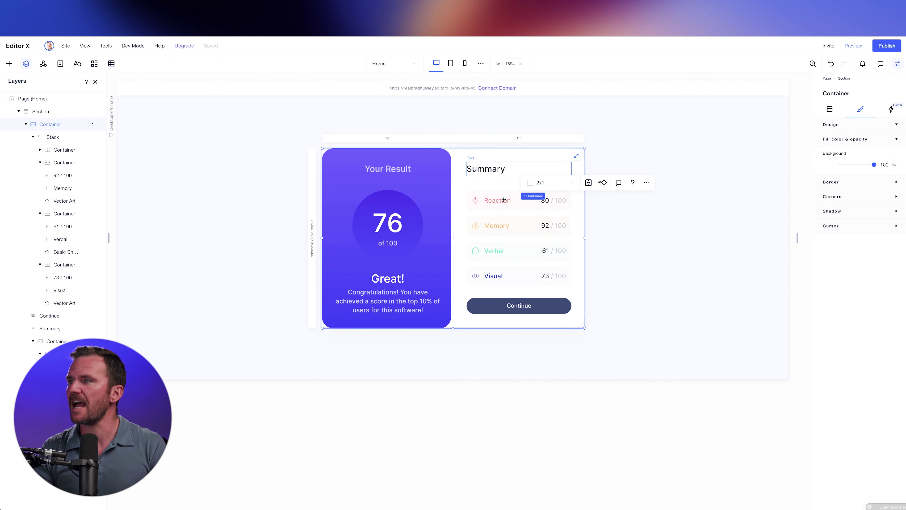
click(503, 171)
shift+click(501, 204)
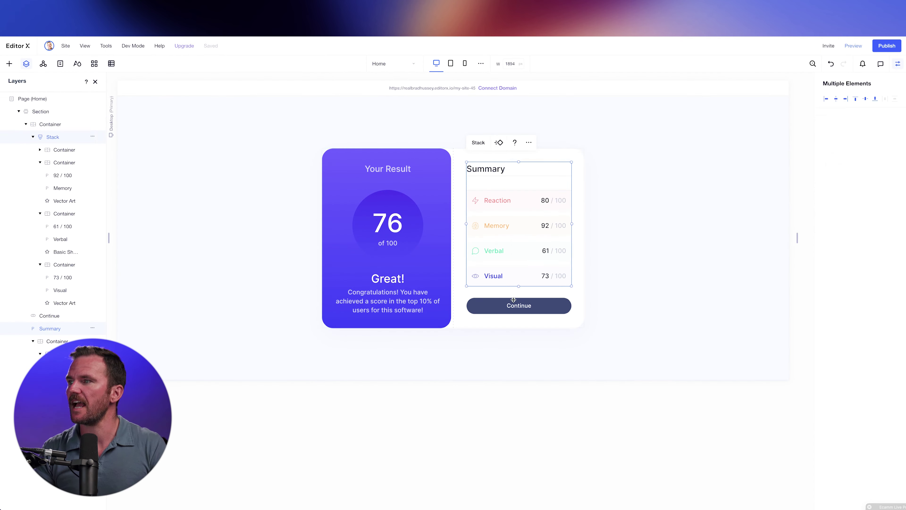
click(695, 208)
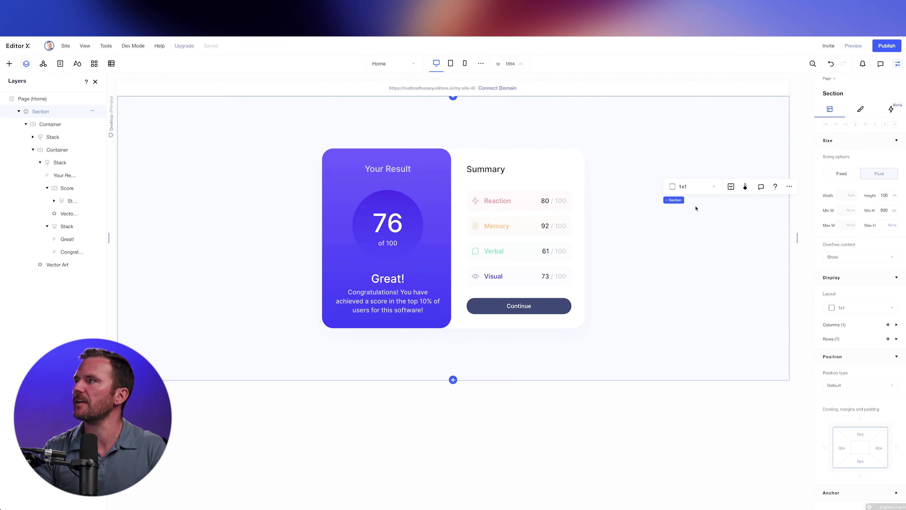
Preview the page and narrow the preview width to check how the desktop layout responds.
click(853, 46)
drag(458, 374, 471, 495)
drag(895, 281, 693, 285)
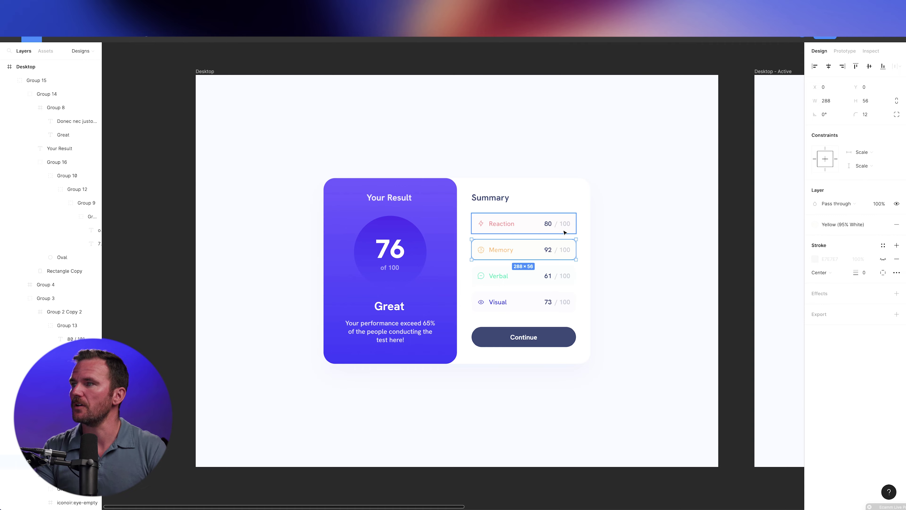
Examine the active-state and mobile frames in Figma, compare with the resized Editor X preview, and return to editing the site.
scroll(564, 232, right, 10)
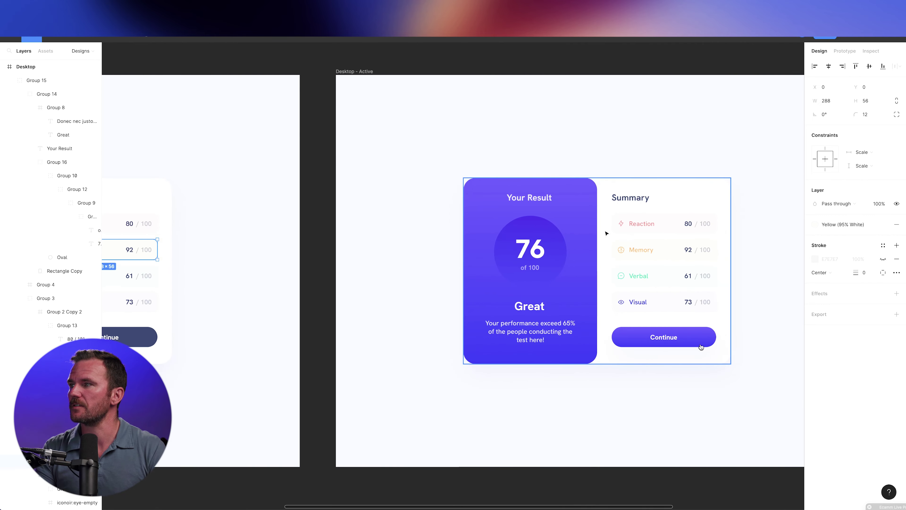
scroll(570, 227, right, 5)
scroll(535, 225, up, 2)
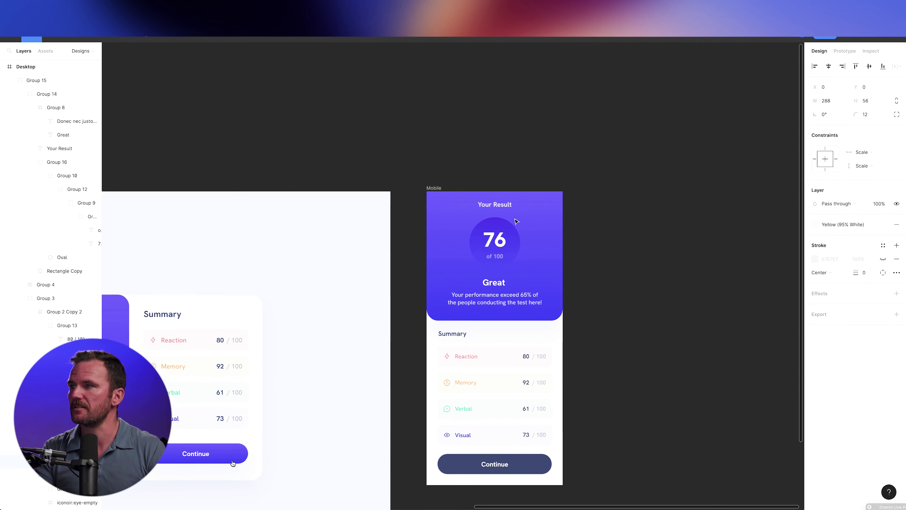
key(super+Tab)
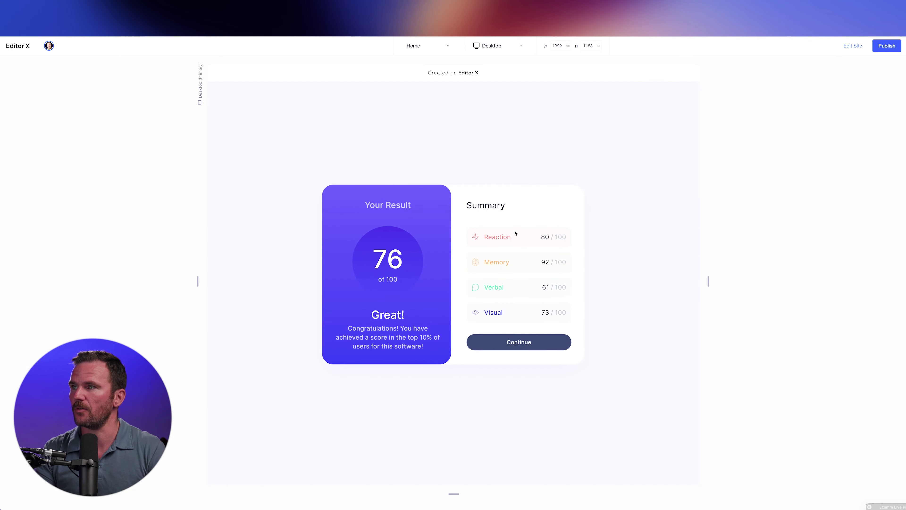
drag(709, 282, 749, 281)
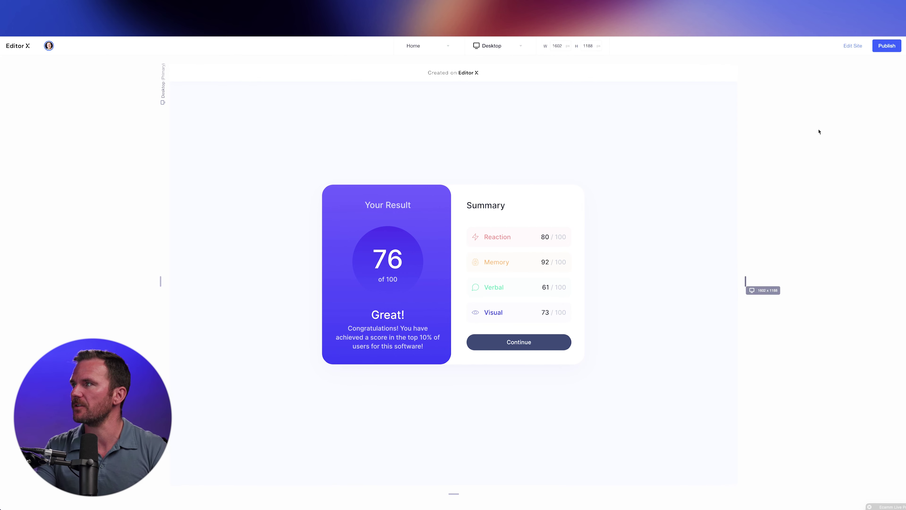
click(852, 46)
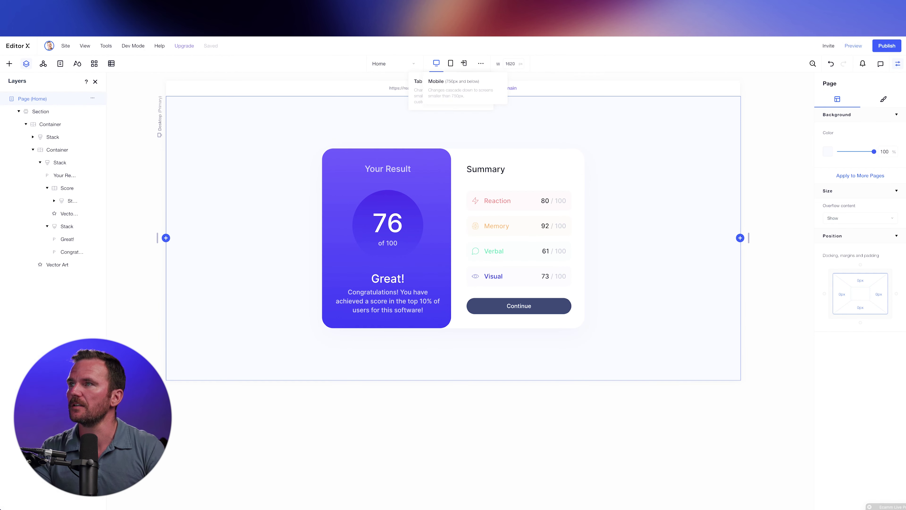
In the mobile breakpoint, switch the card container to a 1x2 grid with no minimum width and a width of 100%.
click(464, 63)
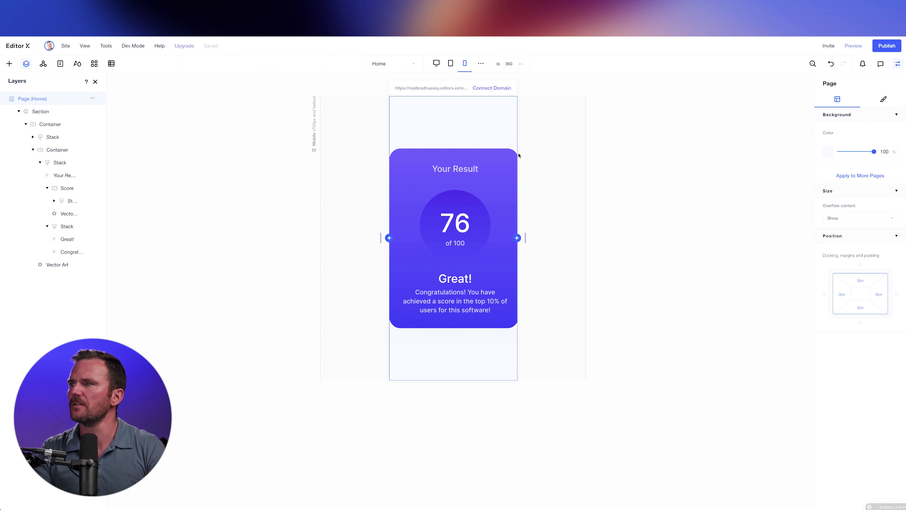
click(495, 150)
click(407, 138)
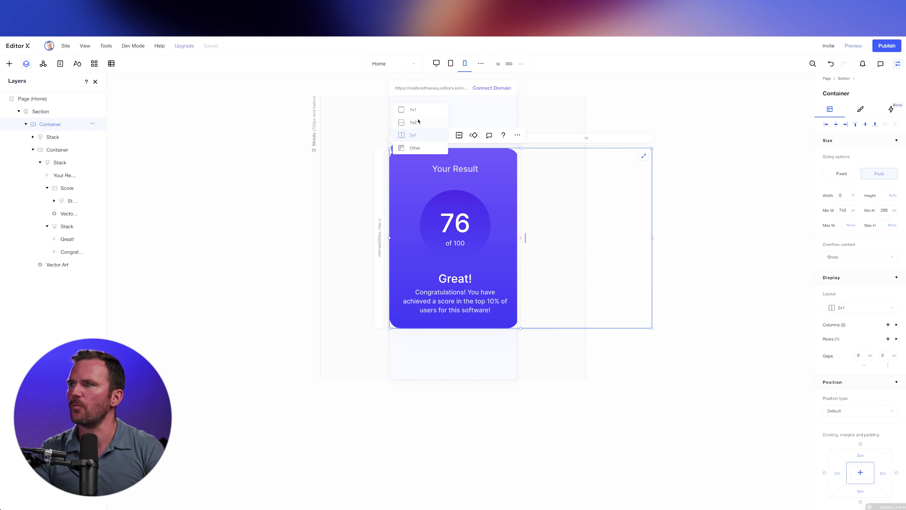
click(413, 123)
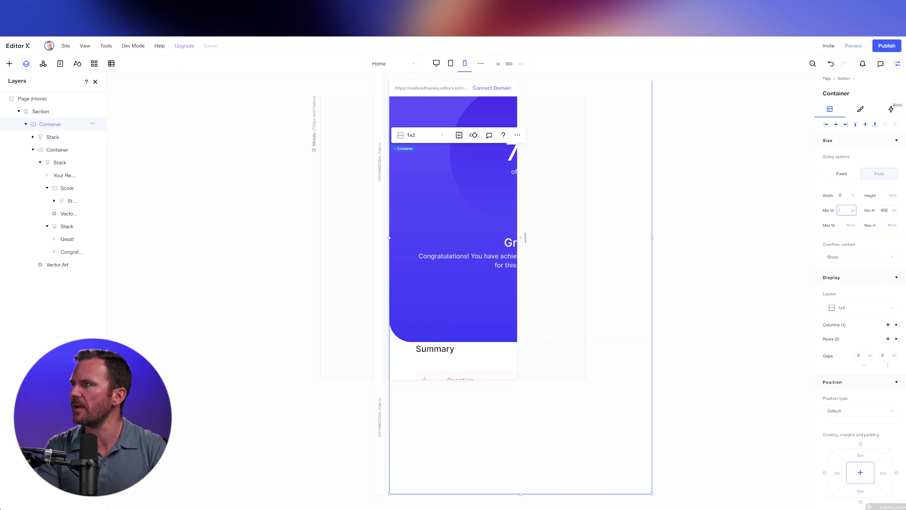
click(842, 197)
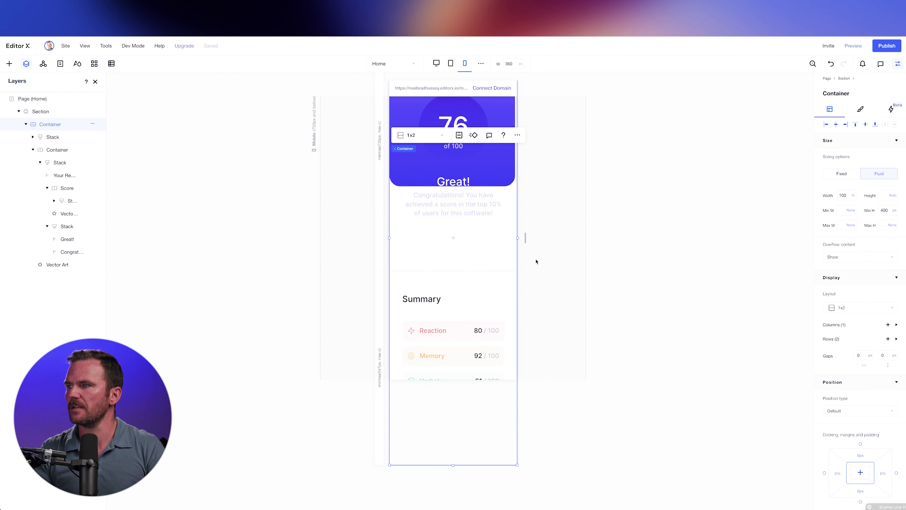
click(700, 285)
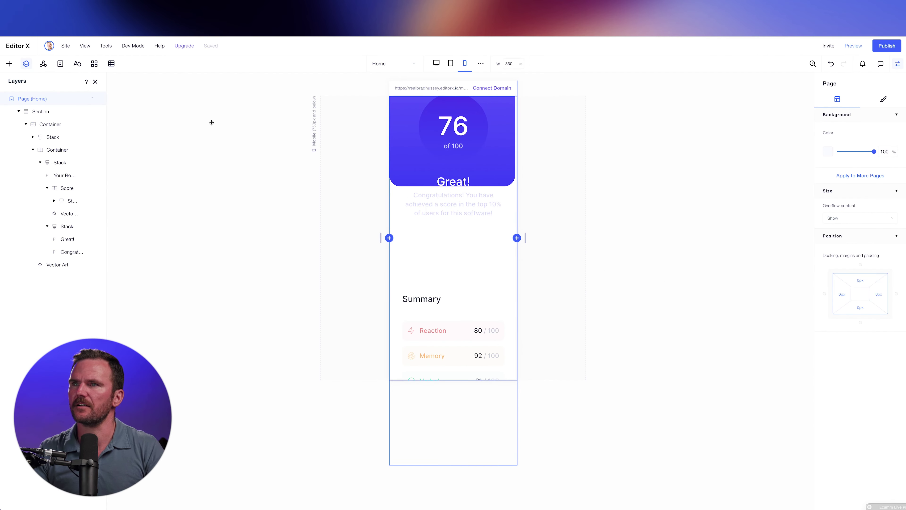
Change the section's minimum height in the mobile breakpoint so the section encloses the whole card.
click(50, 124)
click(40, 111)
click(894, 210)
Undo the last two changes made to the result panel's contents.
click(59, 162)
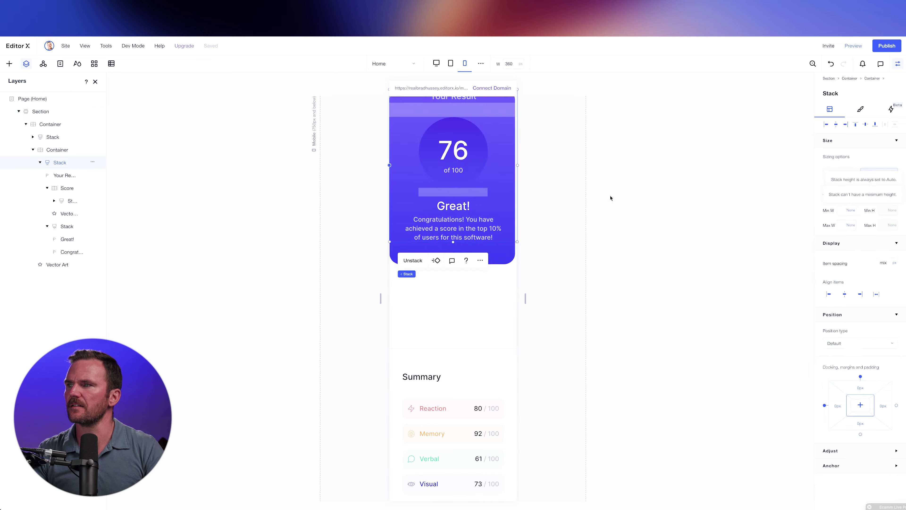
click(57, 265)
click(60, 162)
key(ctrl+z)
key(ctrl+z)
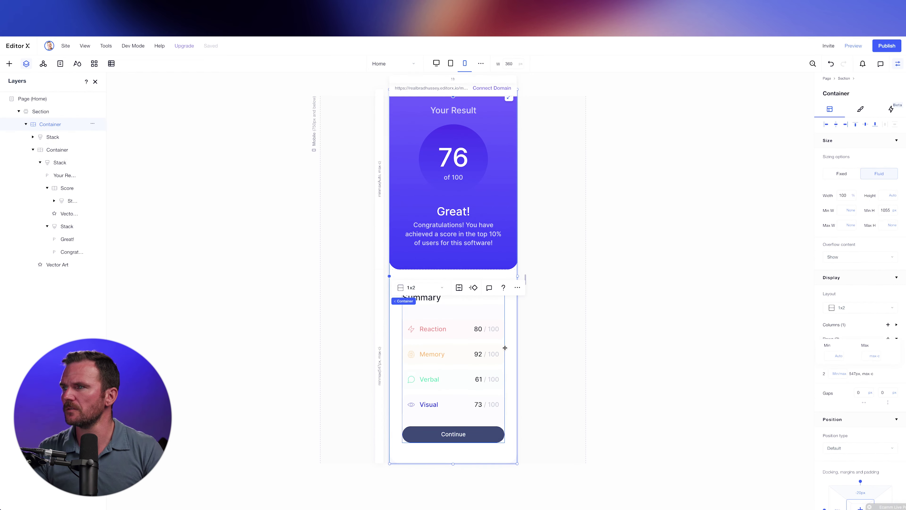
Reduce the mobile text sizes of the result panel's Your Result title, Great! heading and congratulations paragraph.
click(444, 105)
click(471, 110)
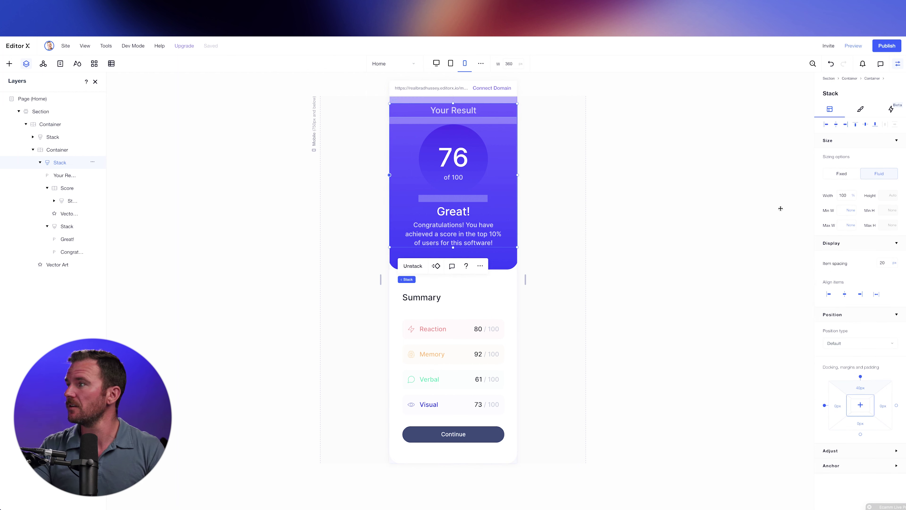
key(Tab)
click(849, 109)
click(453, 211)
click(453, 228)
click(485, 253)
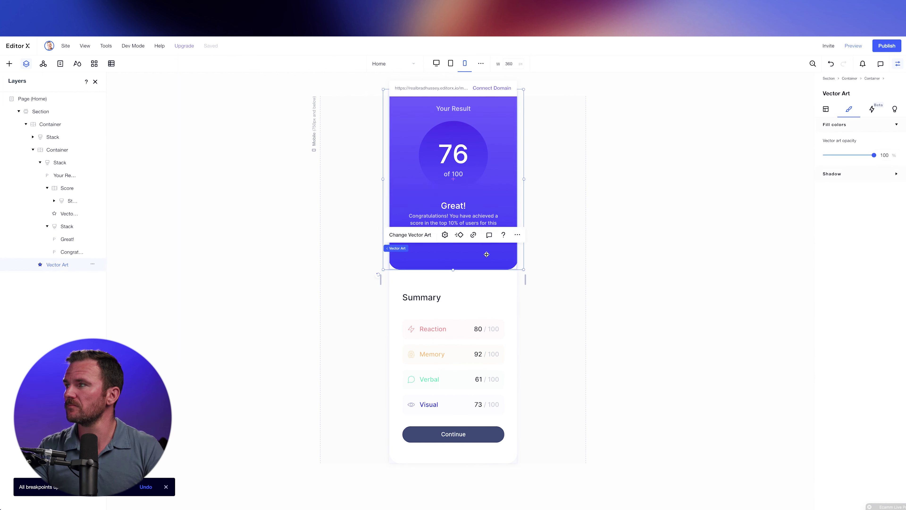
Reduce the Summary heading's mobile text size and adjust the item spacing of the Summary stack.
click(477, 251)
click(474, 297)
click(422, 282)
click(474, 297)
click(883, 263)
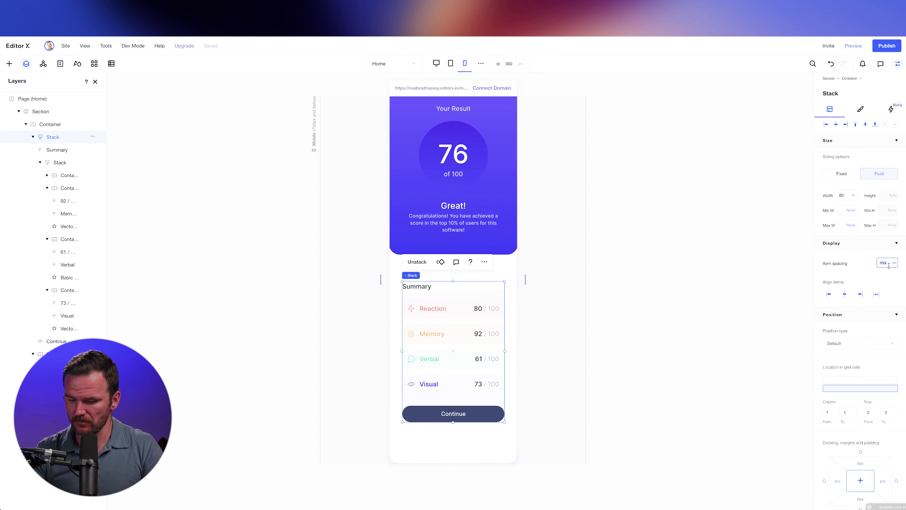
Adjust the corner styling of the card container in the mobile breakpoint.
click(478, 445)
click(860, 109)
click(830, 221)
click(712, 228)
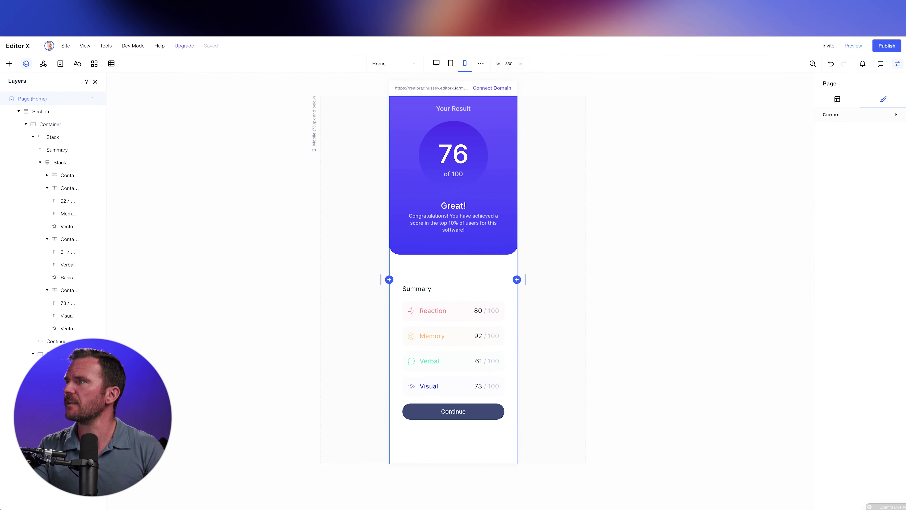
Preview the page at varying widths to check the responsive layout.
click(855, 45)
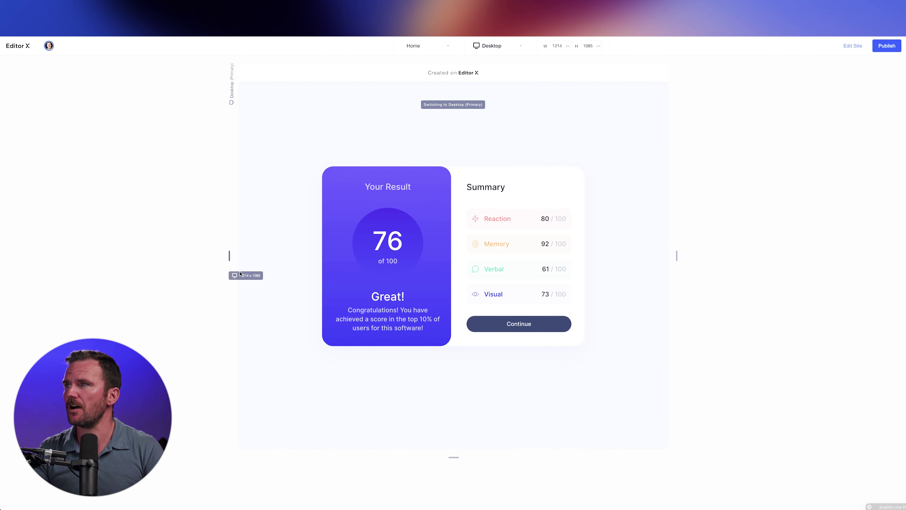